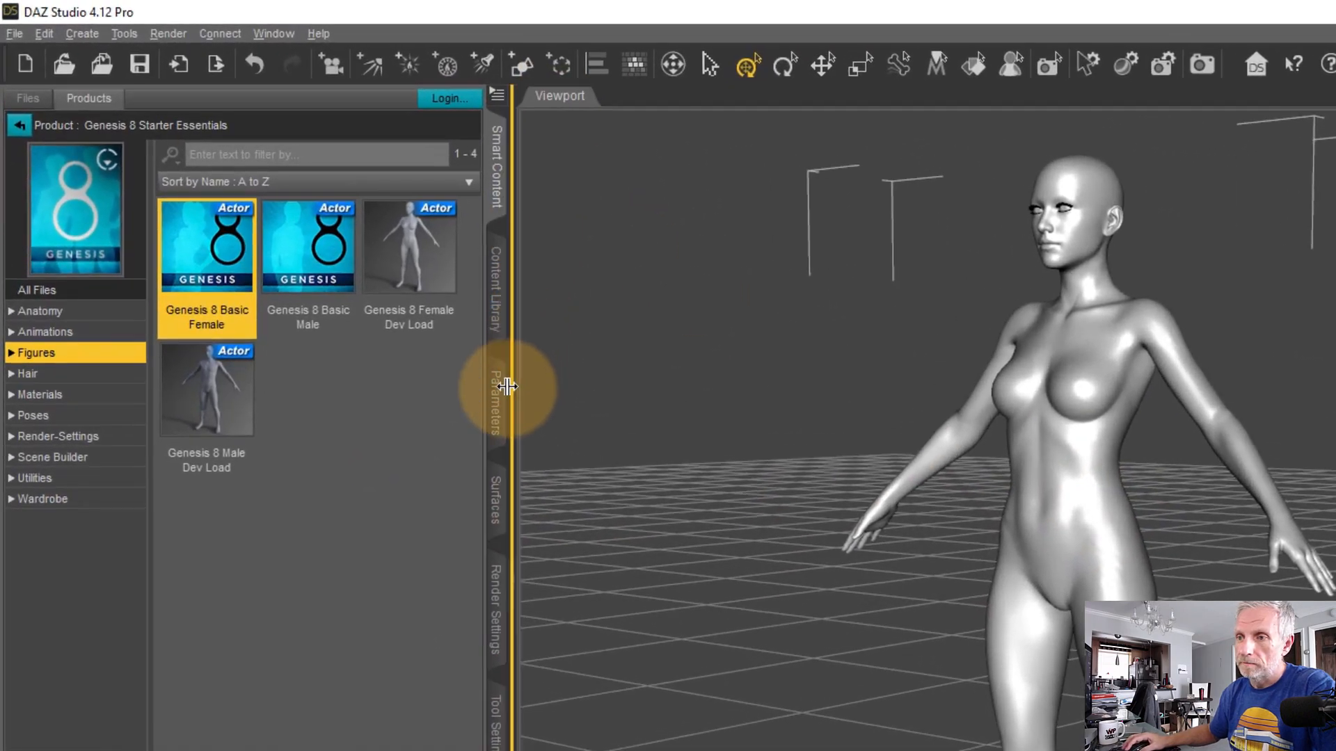
# Show the Genesis 8 Female's parameters and review the Full Body morph category with its subcategories expanded
pyautogui.click(501, 399)
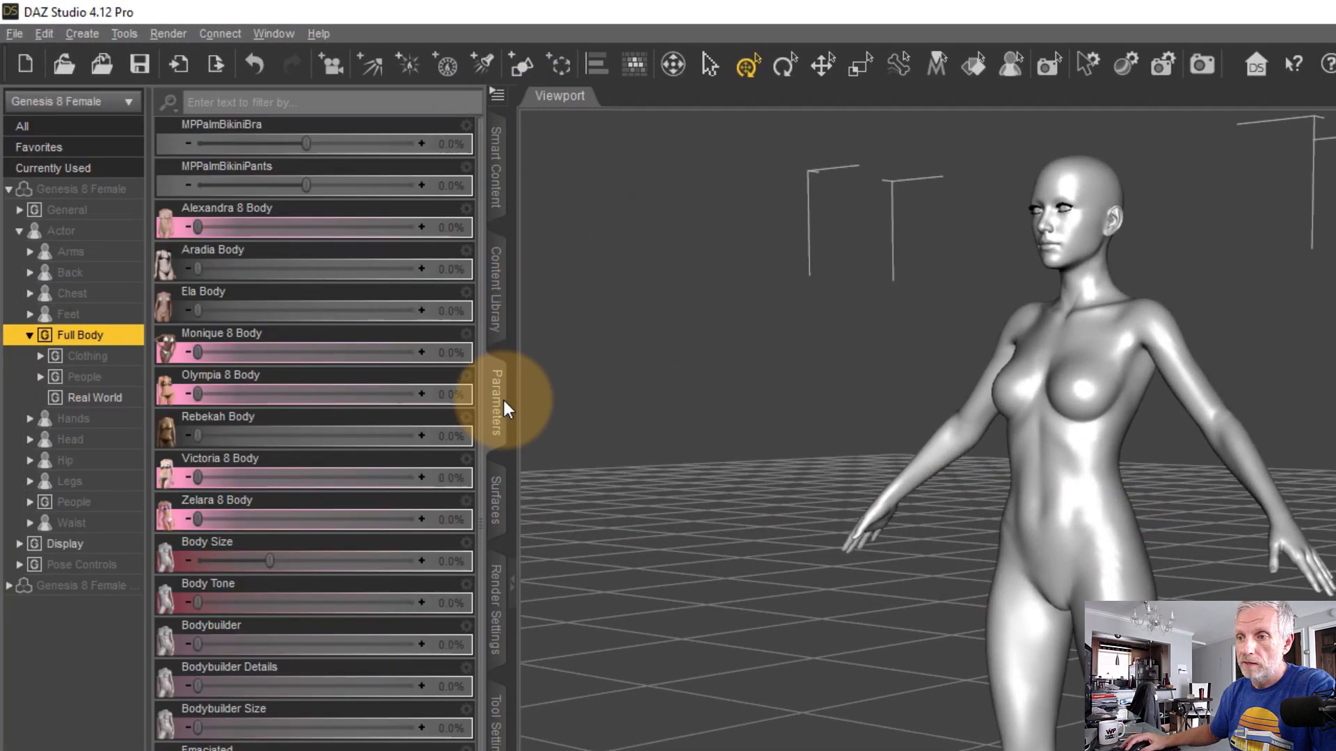
pyautogui.click(189, 339)
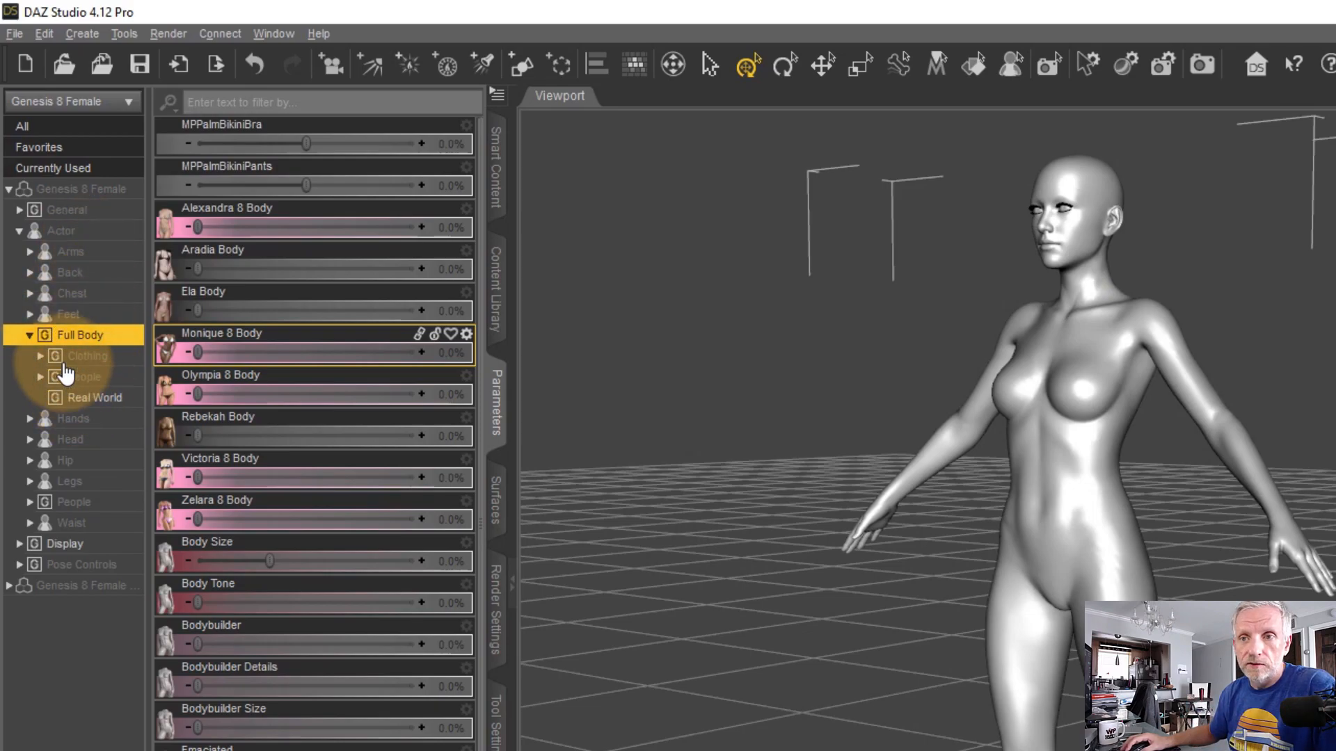
pyautogui.click(31, 335)
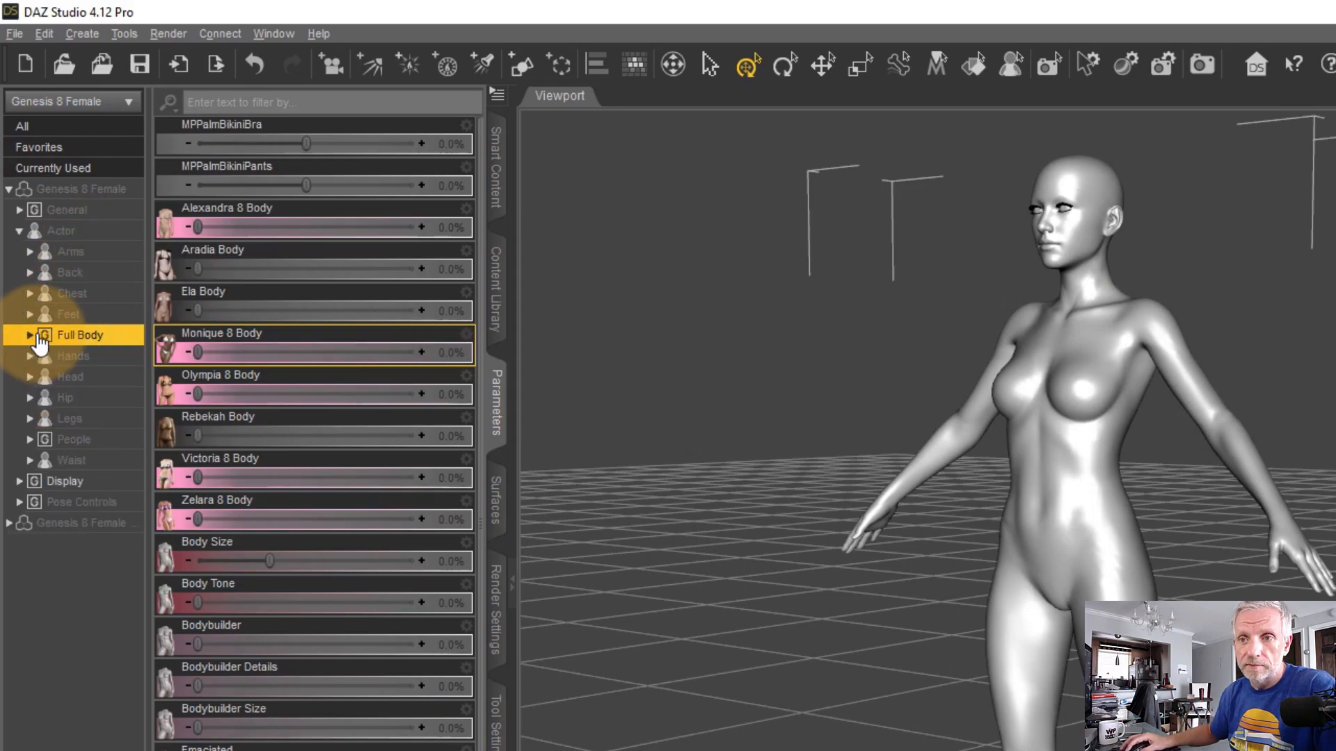
pyautogui.click(27, 335)
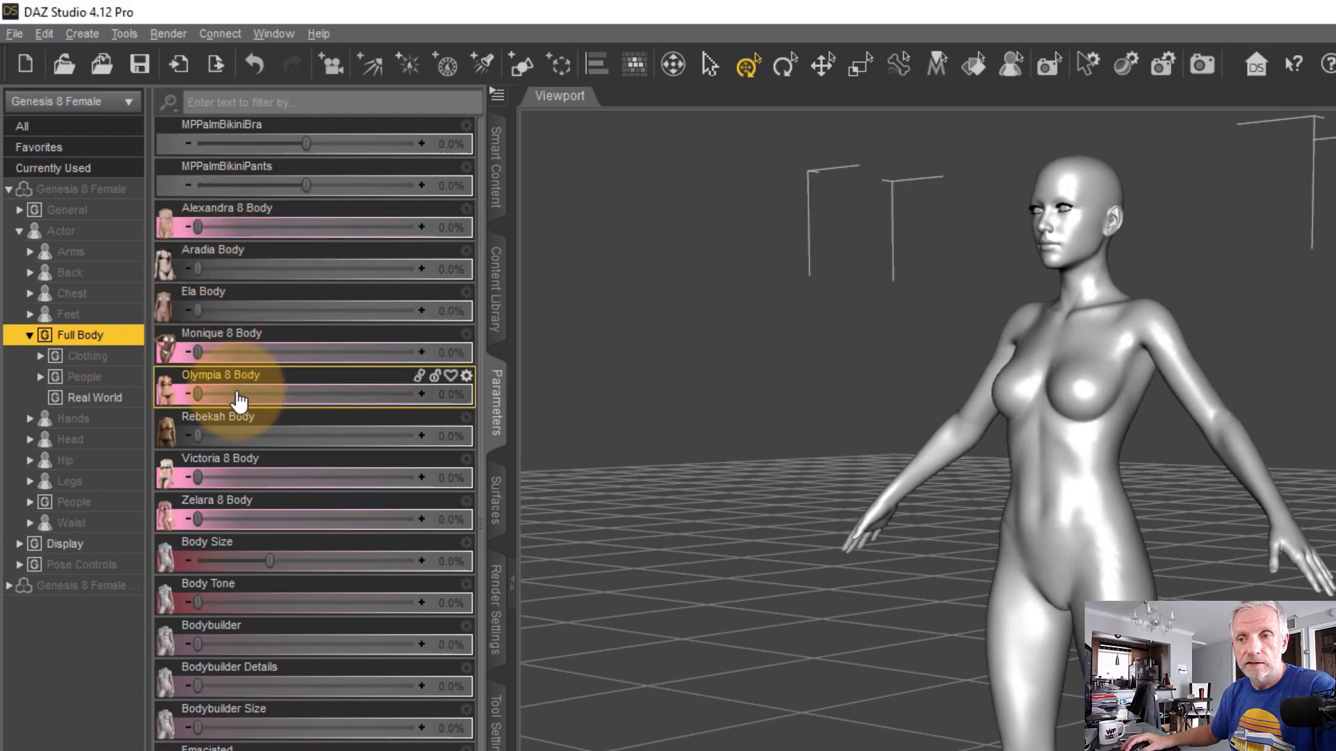
# Try the Olympia 8, Rebekah, Ela and Monique 8 body morphs on the figure, returning each to 0%
pyautogui.moveTo(194, 394); pyautogui.dragTo(119, 403)
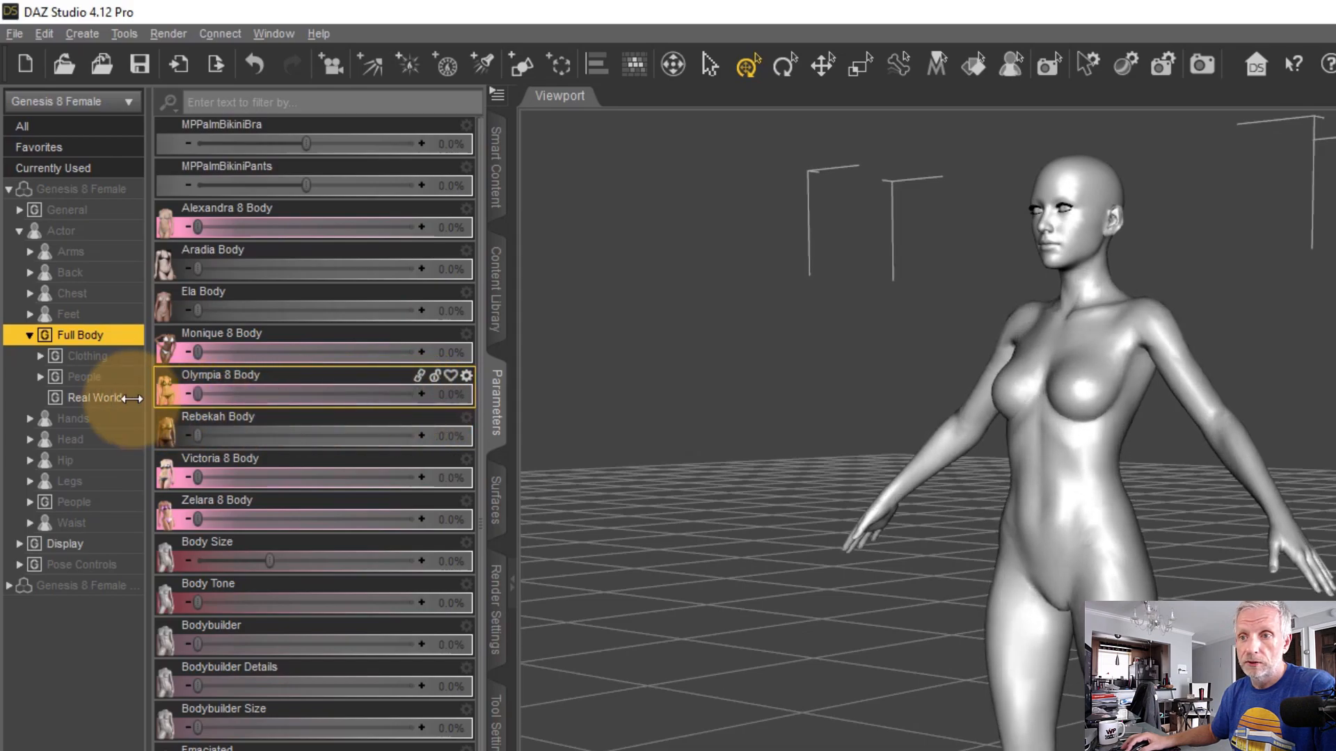
pyautogui.moveTo(406, 438); pyautogui.dragTo(104, 441)
pyautogui.moveTo(197, 310); pyautogui.dragTo(343, 311)
pyautogui.moveTo(197, 353); pyautogui.dragTo(125, 364)
pyautogui.moveTo(350, 321); pyautogui.dragTo(151, 307)
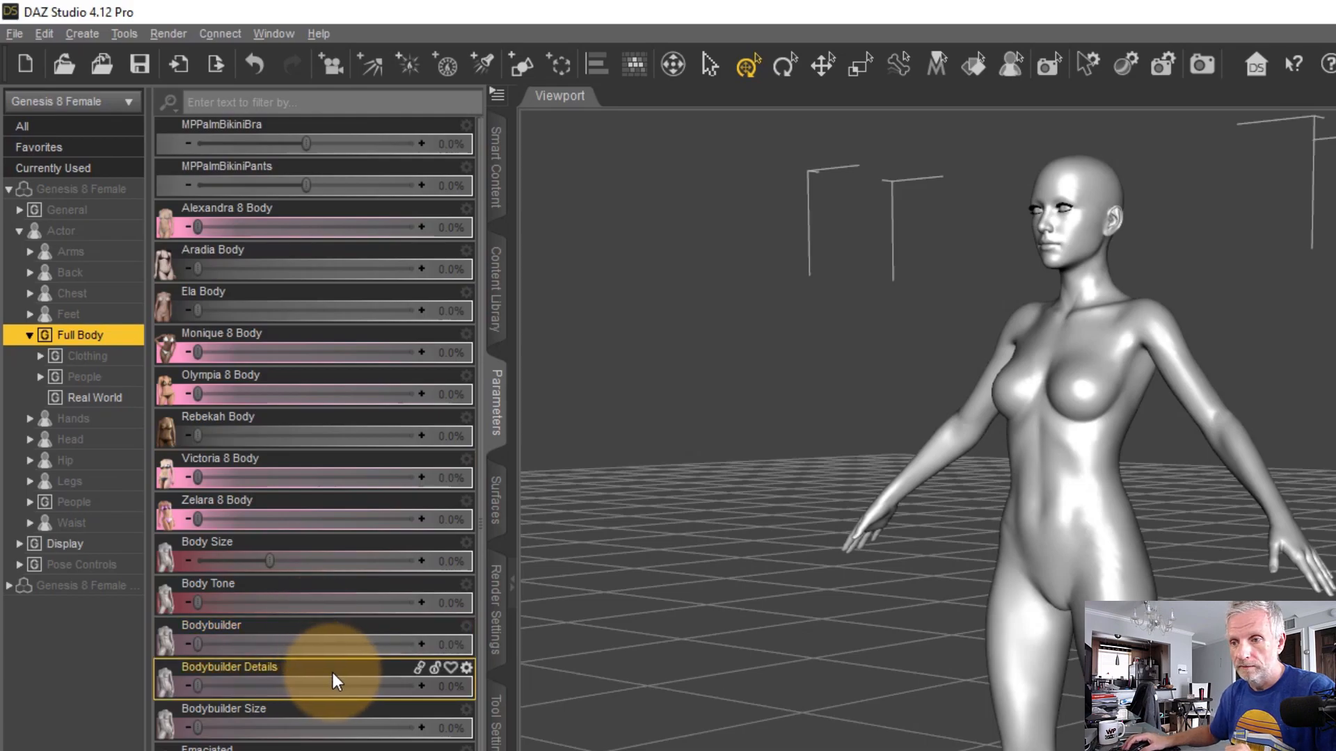
# Switch to File Explorer and browse on the C: drive to Users > Public > Public Documents > My DAZ 3D Library
pyautogui.scroll(-1, 416, 698)
pyautogui.press('super+e')
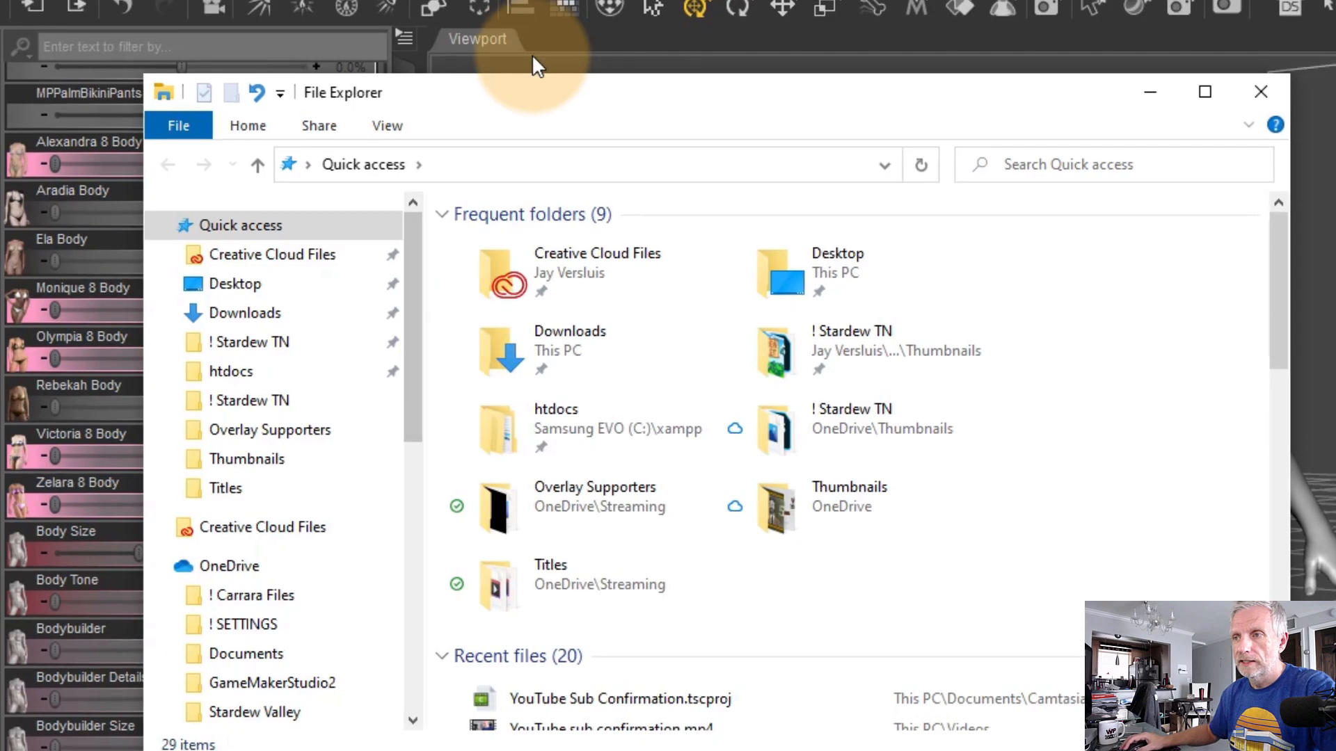
pyautogui.moveTo(542, 96); pyautogui.dragTo(410, 43)
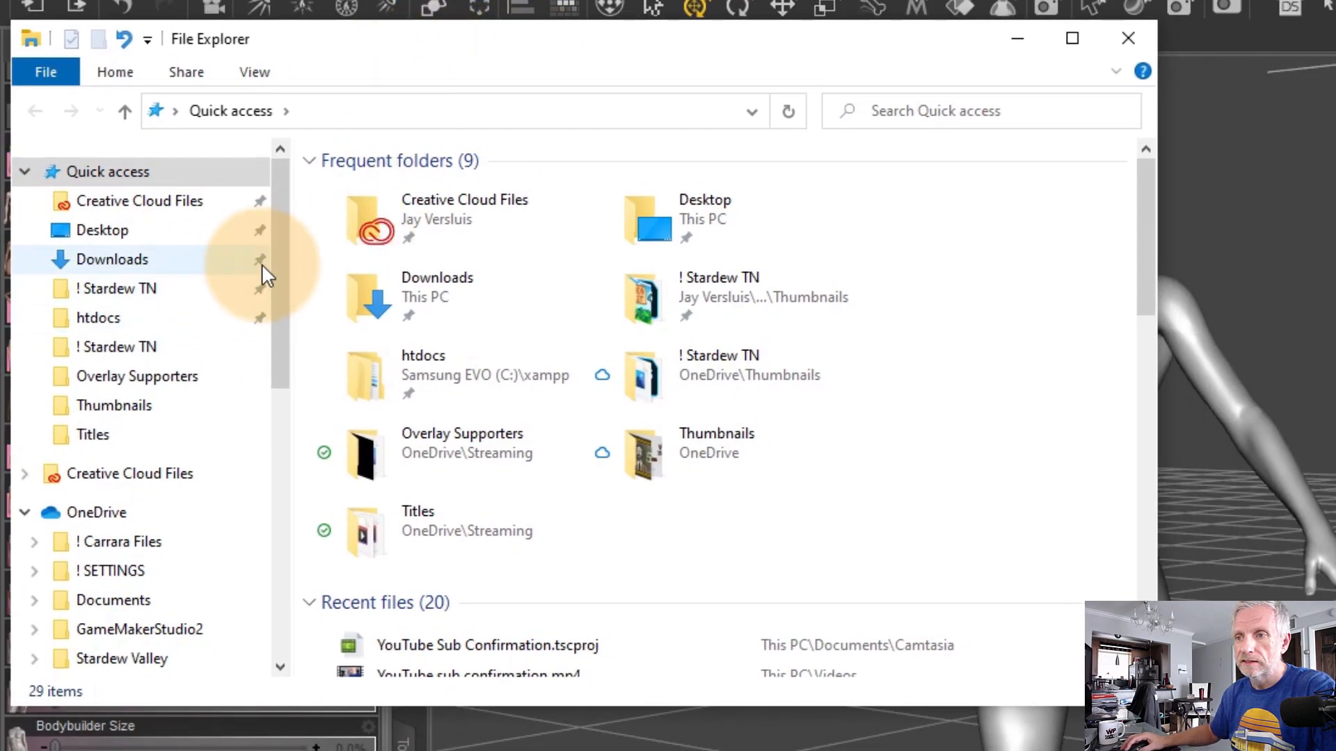
pyautogui.moveTo(282, 262); pyautogui.dragTo(307, 557)
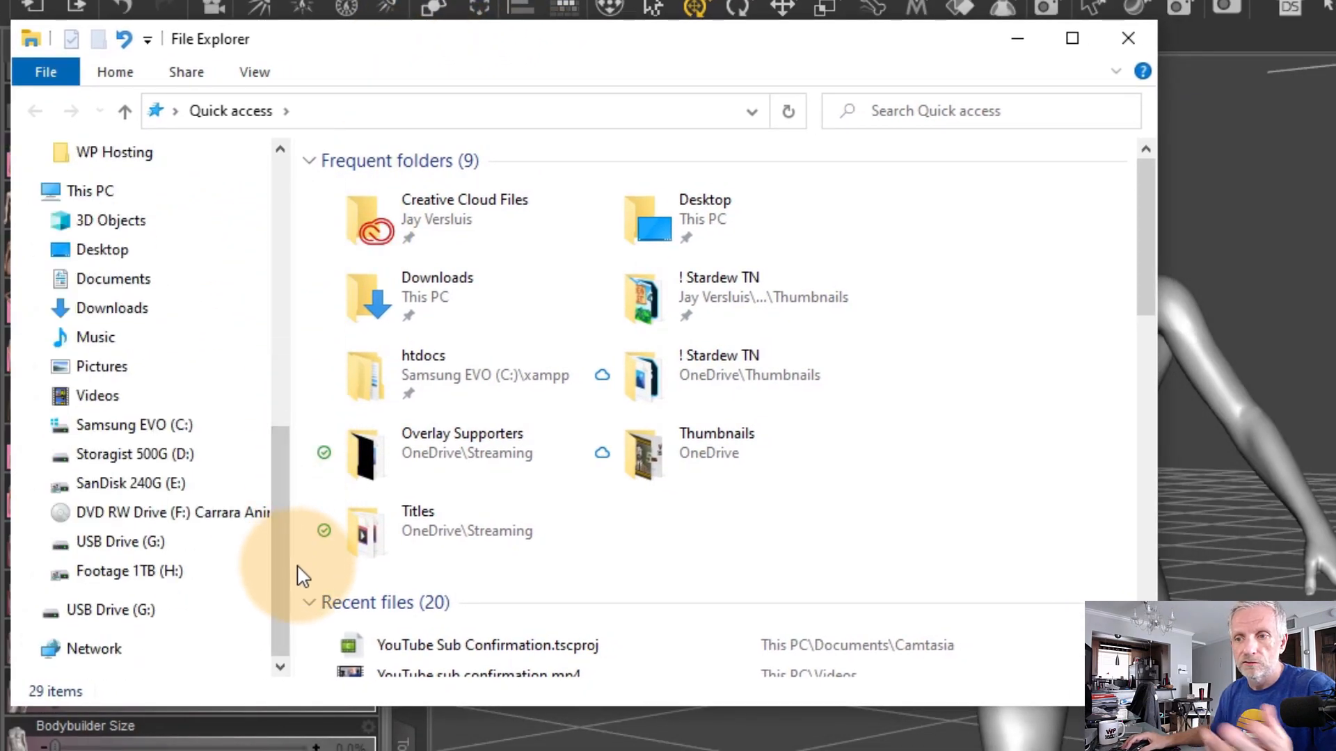
pyautogui.click(129, 426)
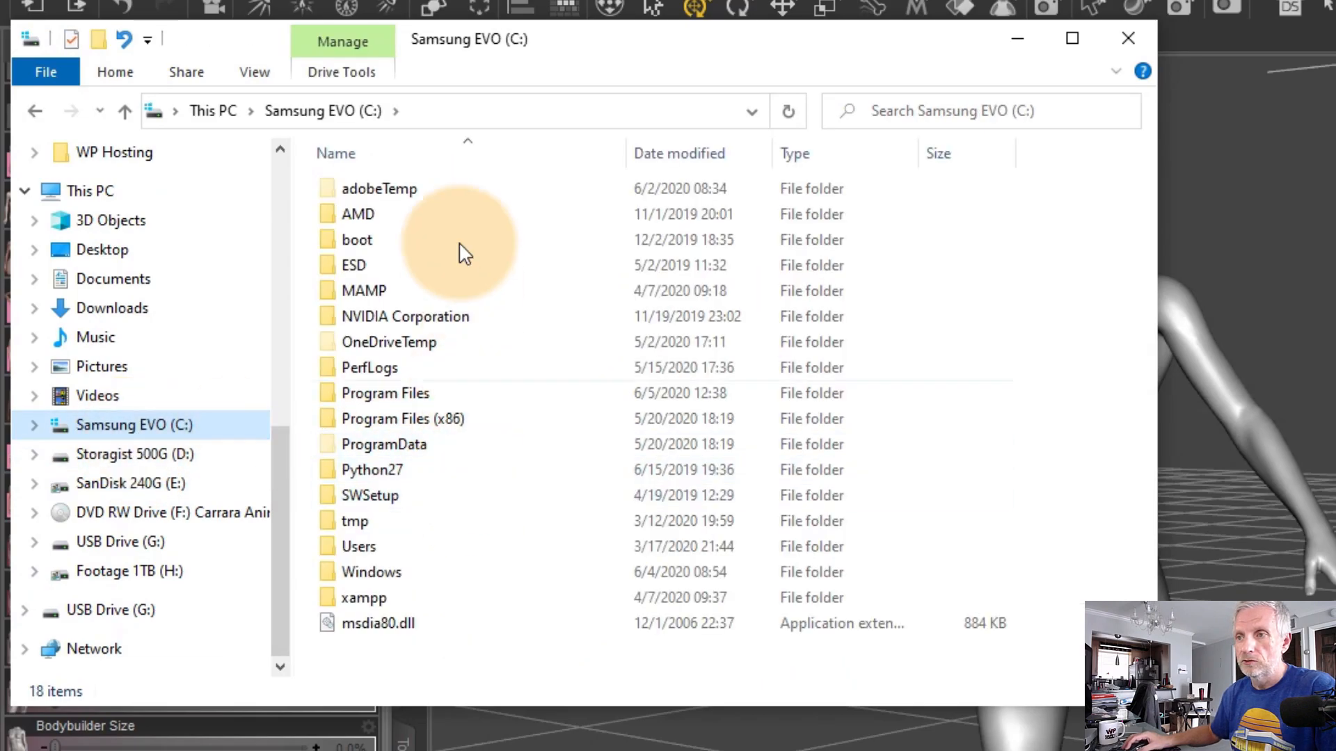
pyautogui.doubleClick(375, 546)
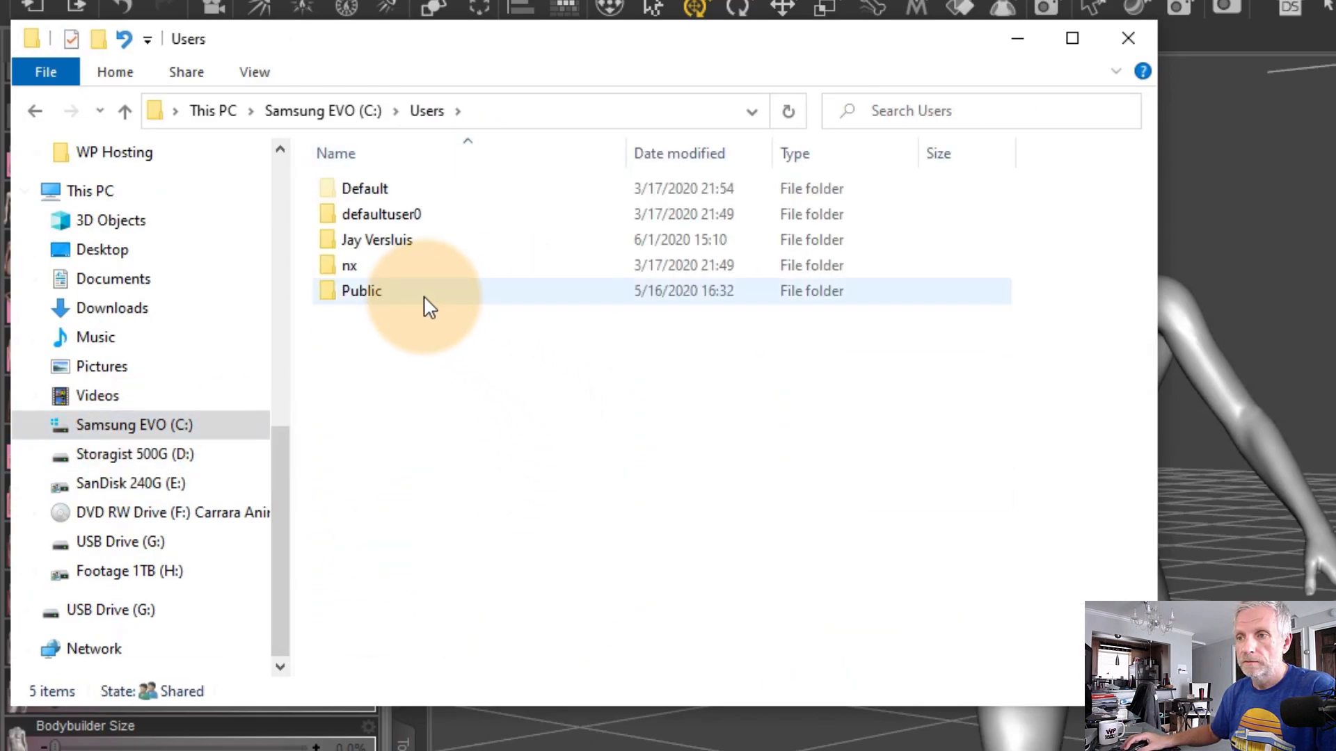
pyautogui.doubleClick(392, 291)
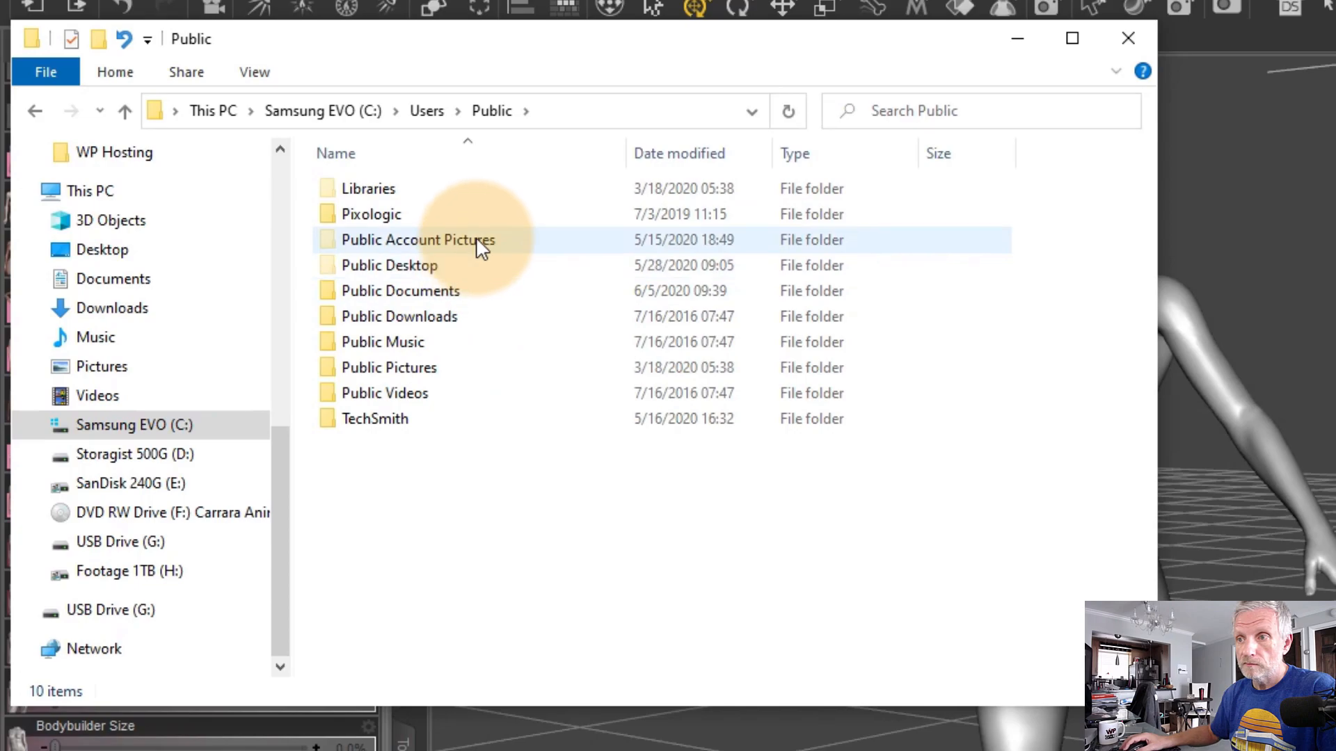
pyautogui.doubleClick(457, 291)
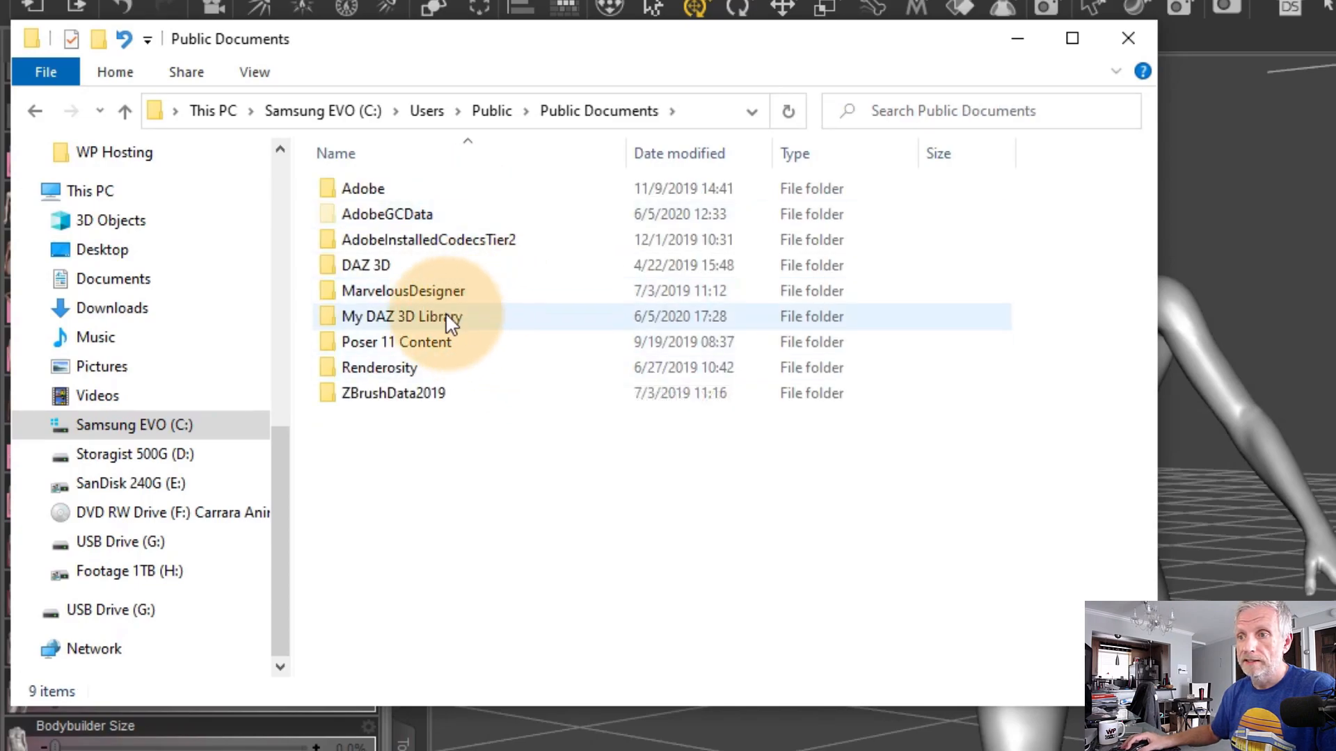
pyautogui.doubleClick(474, 317)
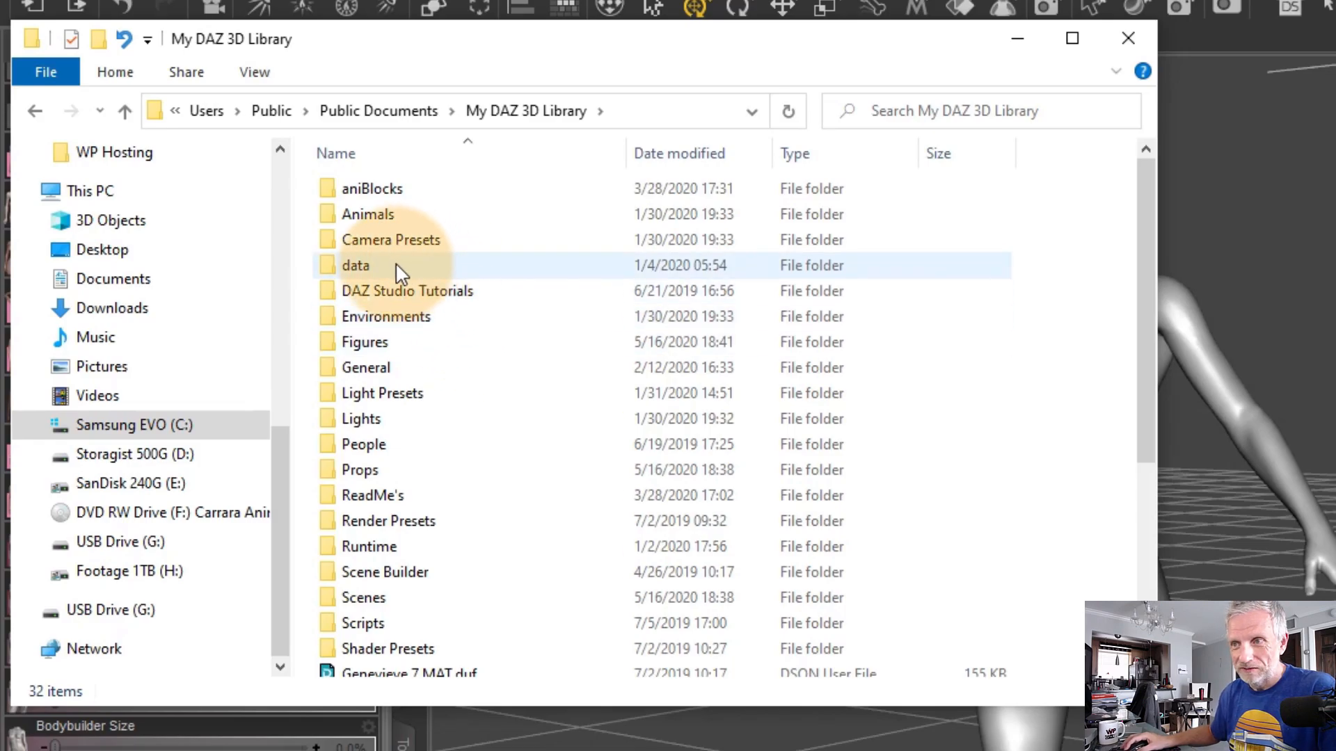
# Browse from the library folder to data > DAZ 3D > Genesis 8 > Female > Morphs > DAZ 3D
pyautogui.doubleClick(396, 263)
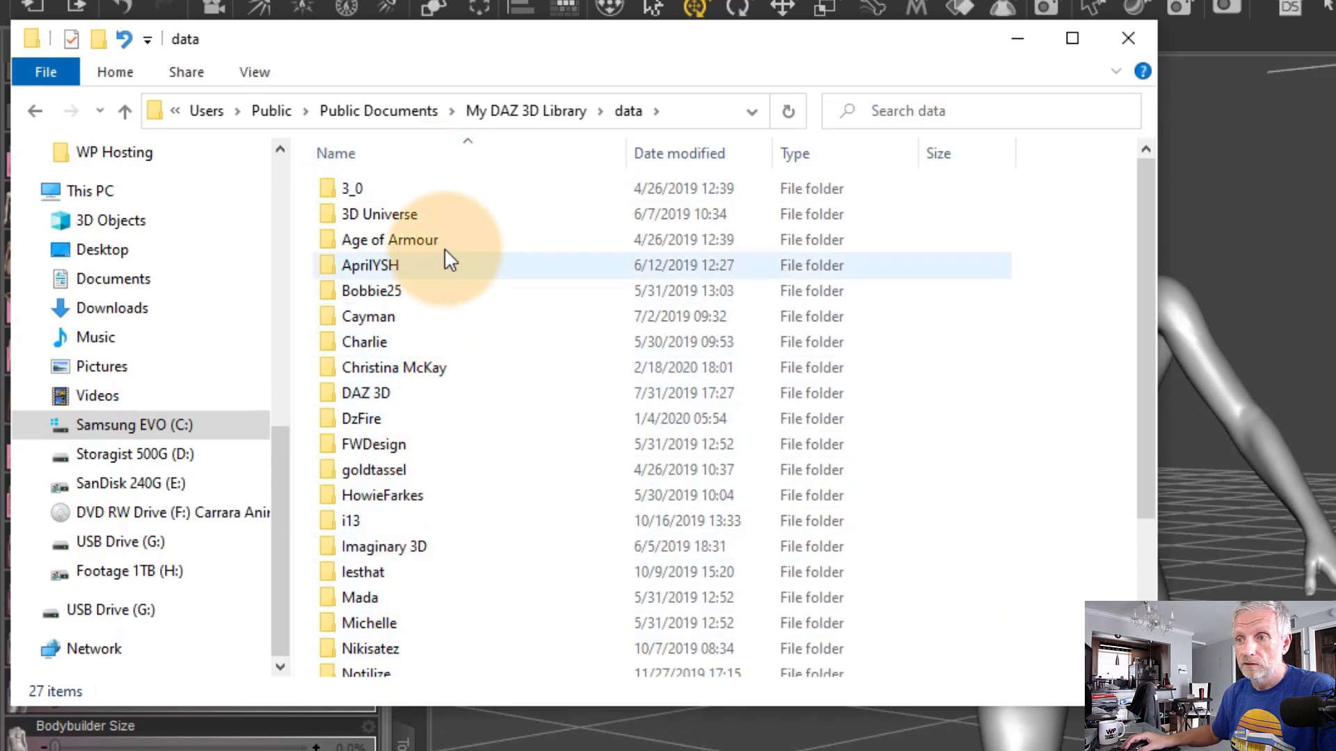
pyautogui.doubleClick(402, 394)
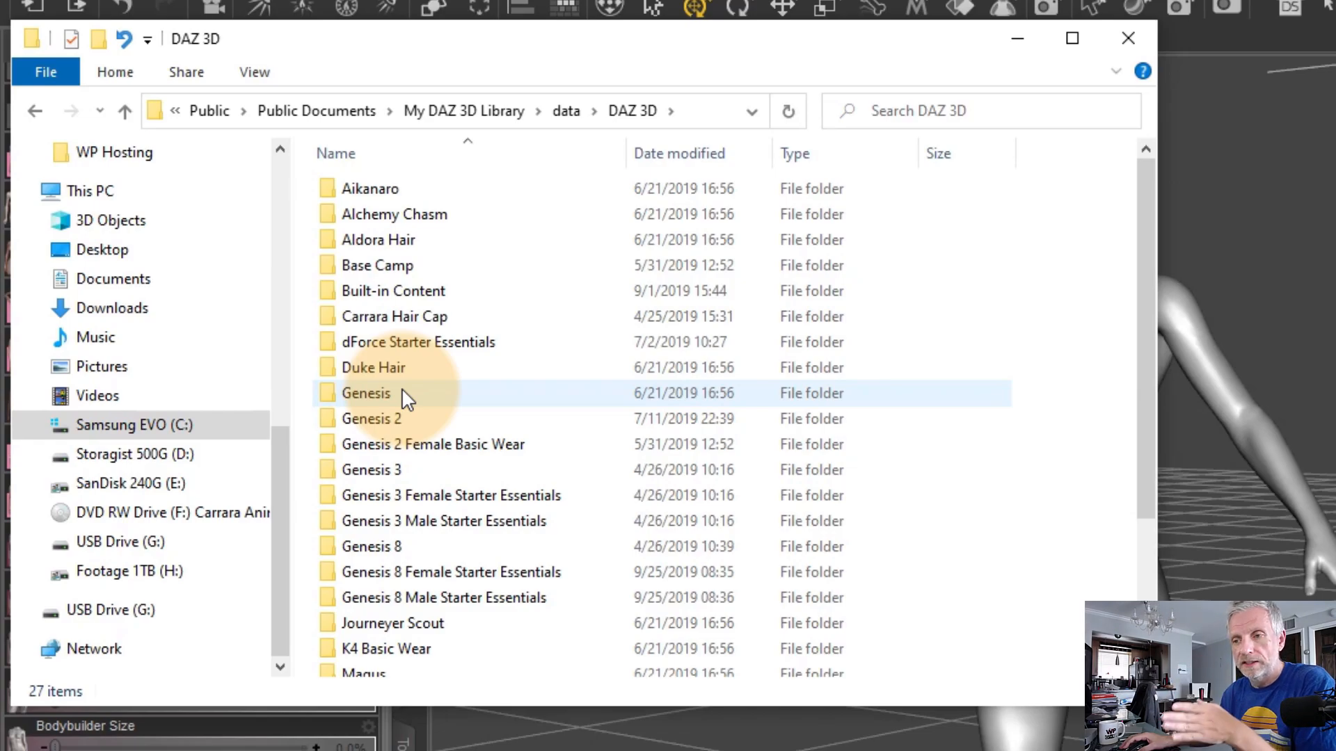
pyautogui.doubleClick(419, 545)
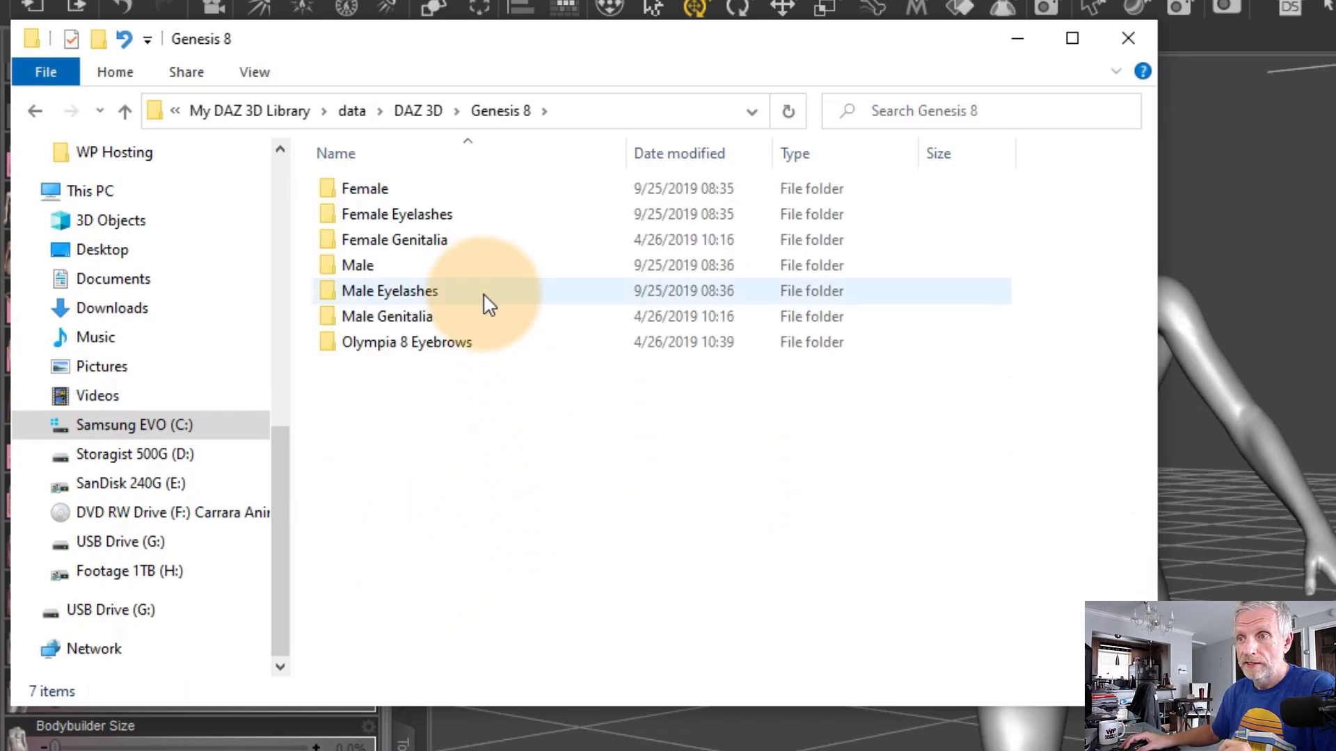
pyautogui.doubleClick(412, 189)
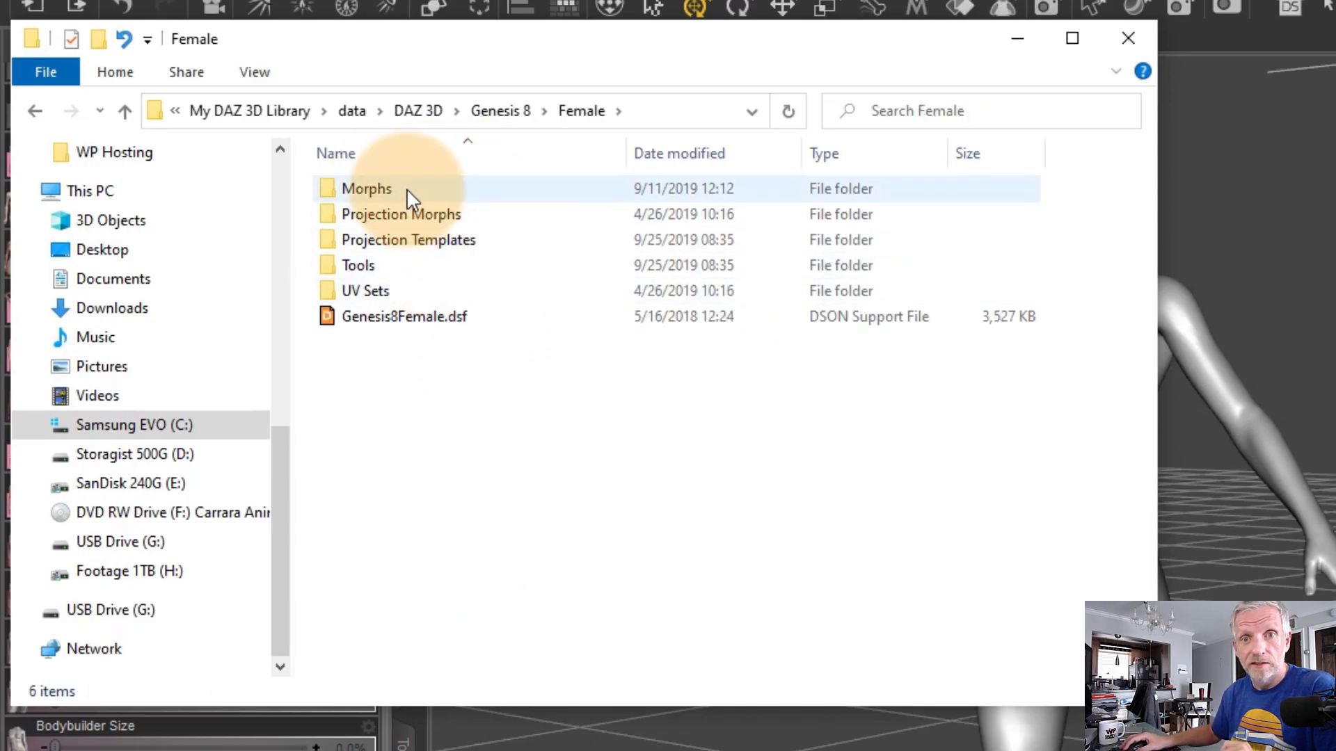
pyautogui.doubleClick(406, 188)
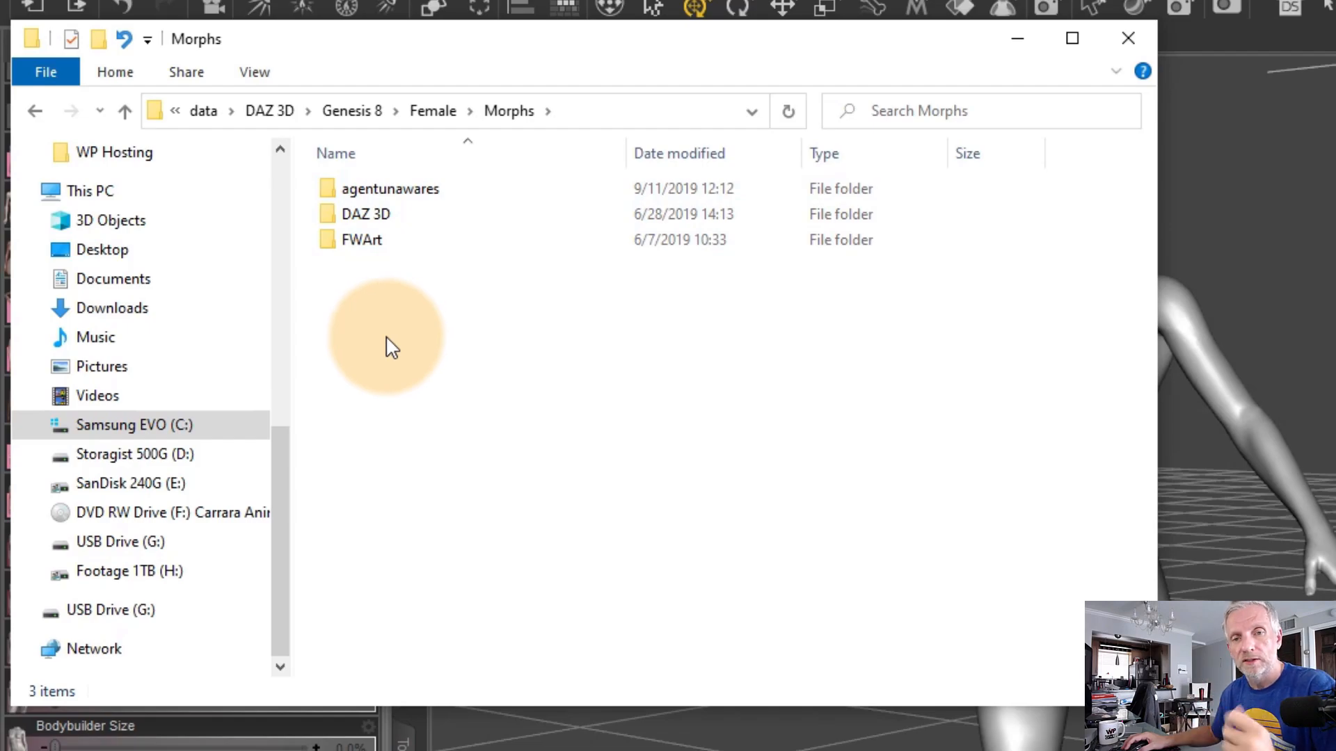
pyautogui.doubleClick(391, 216)
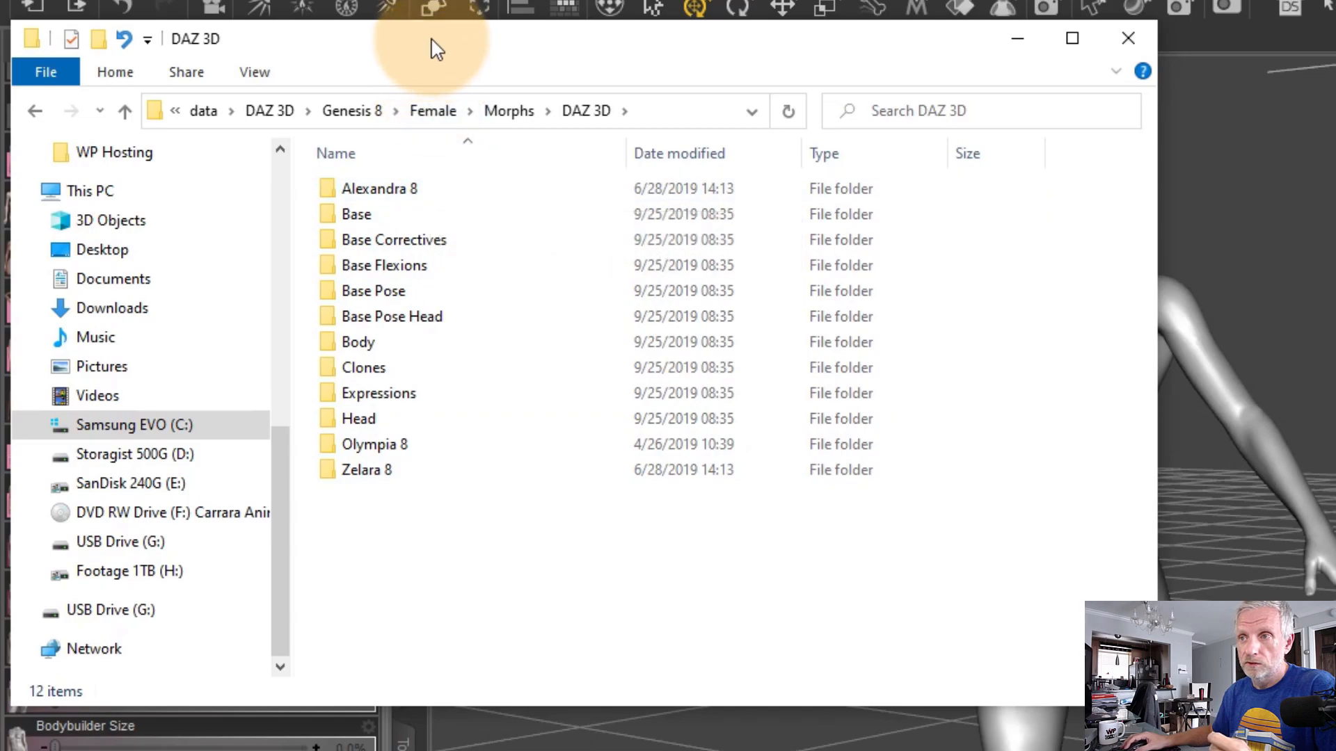
# Open the Alexandra 8 morph folder, widen the Name column and examine its CTRLAlexandra8, eJCM and pJCM files
pyautogui.click(409, 197)
pyautogui.doubleClick(408, 192)
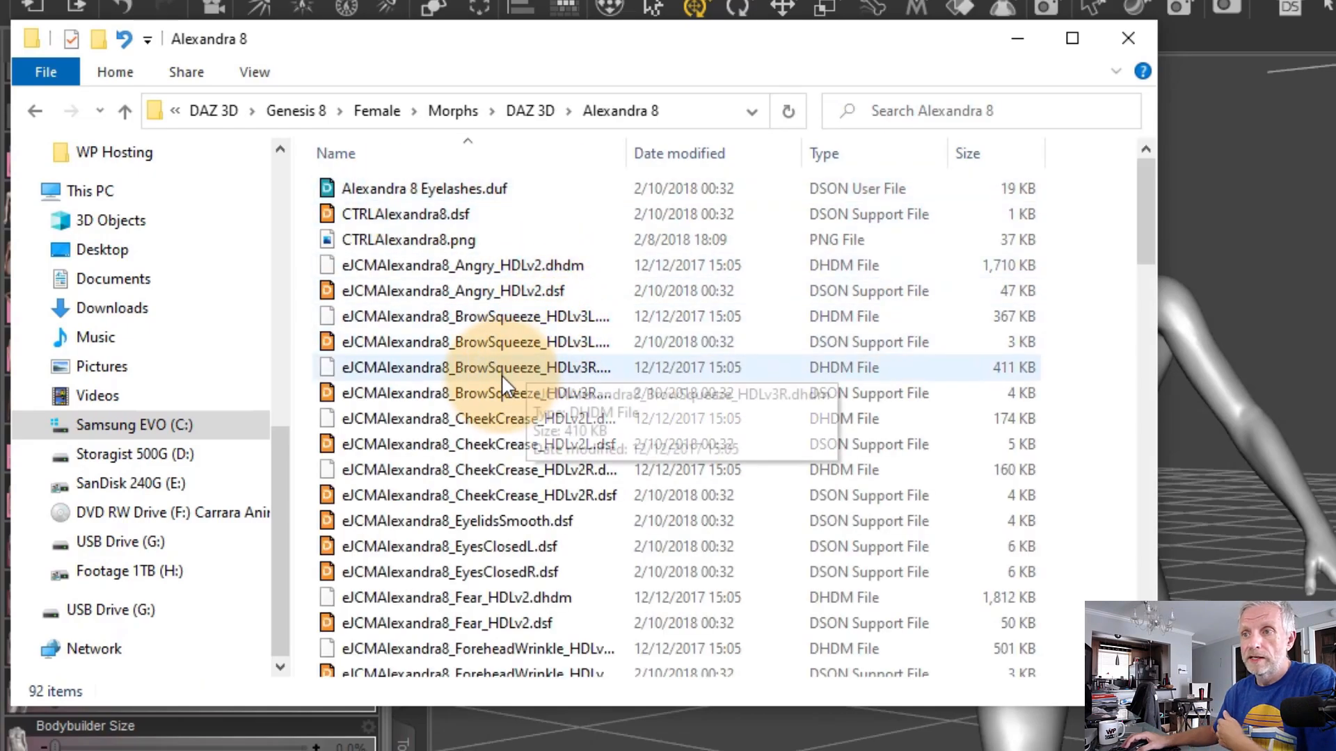
pyautogui.click(448, 239)
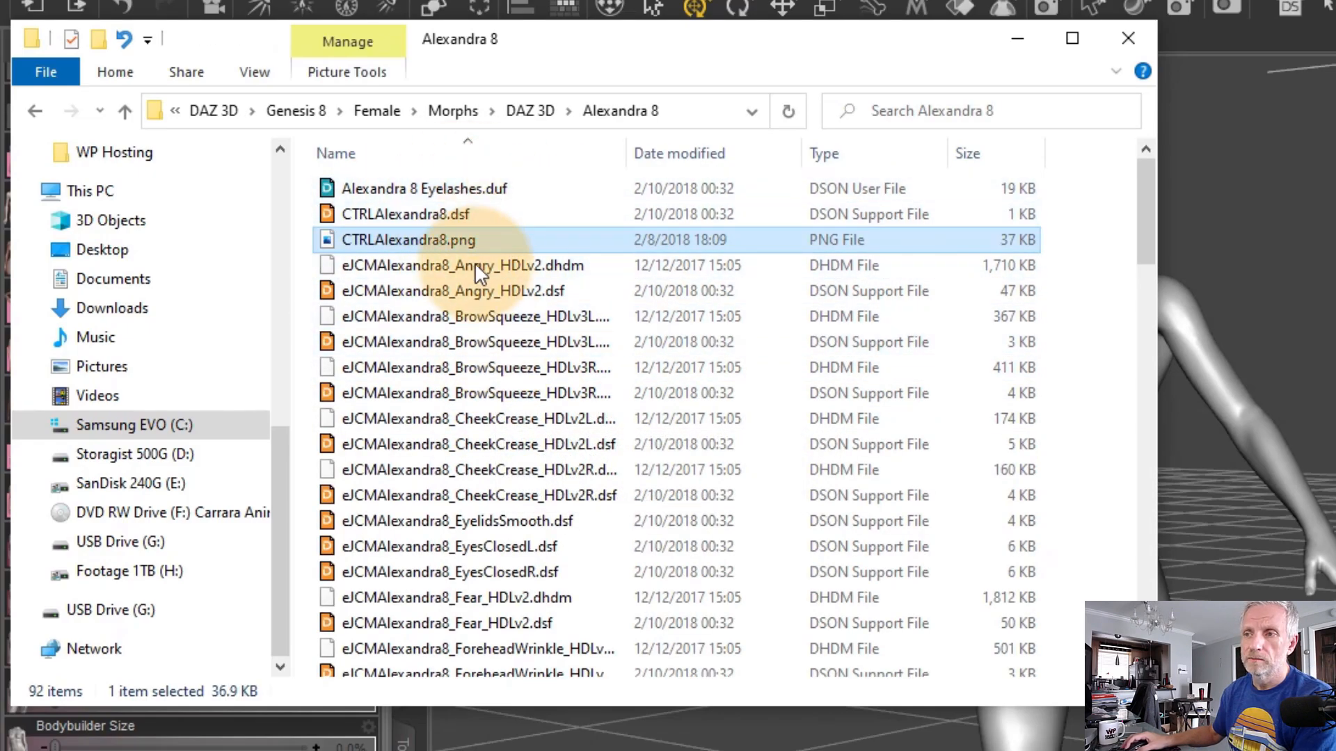
pyautogui.click(490, 215)
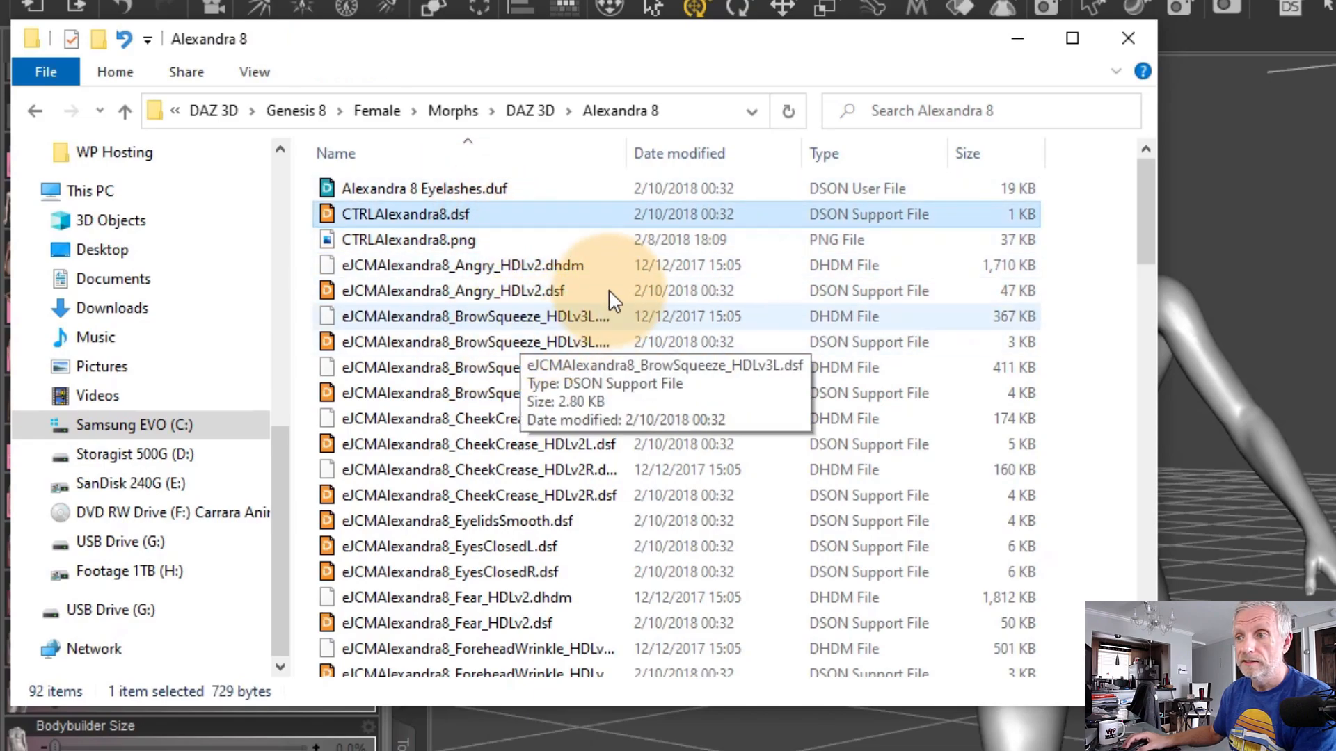
pyautogui.moveTo(626, 158); pyautogui.dragTo(765, 161)
pyautogui.scroll(-13, 470, 298)
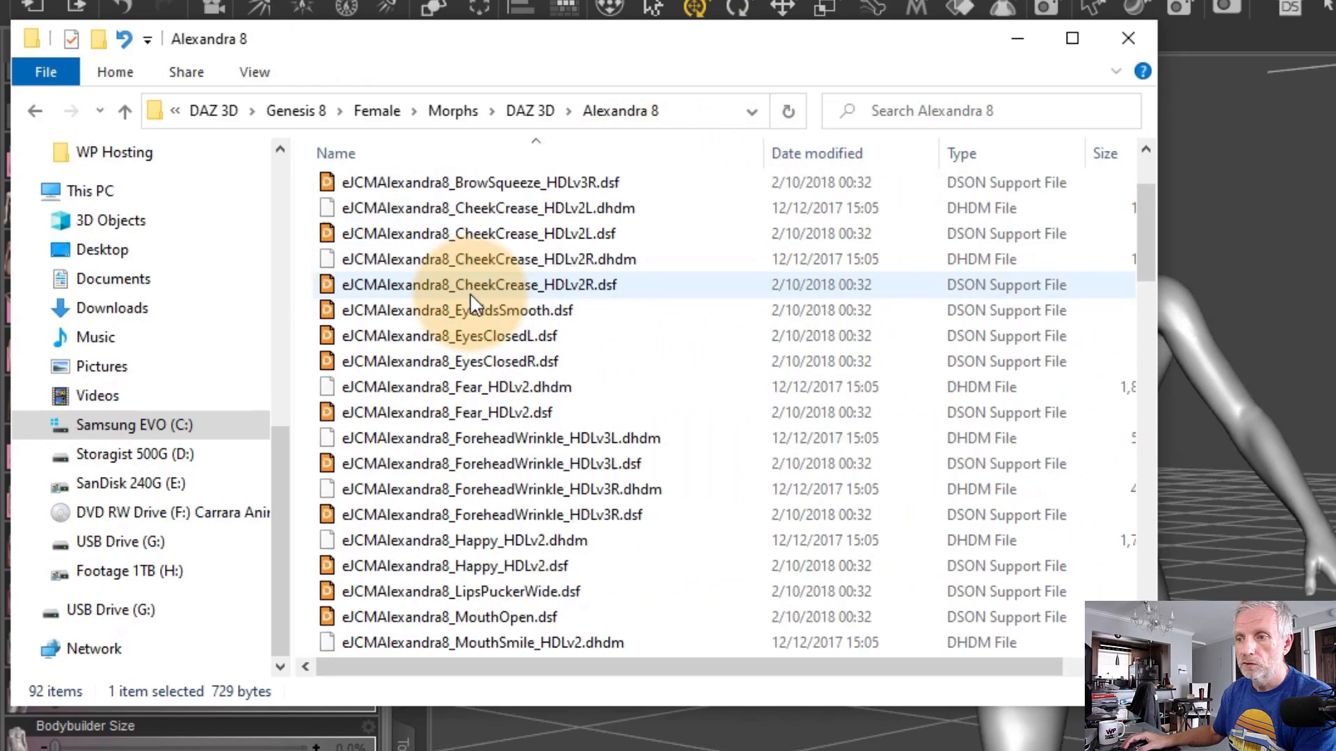
pyautogui.scroll(-12, 469, 294)
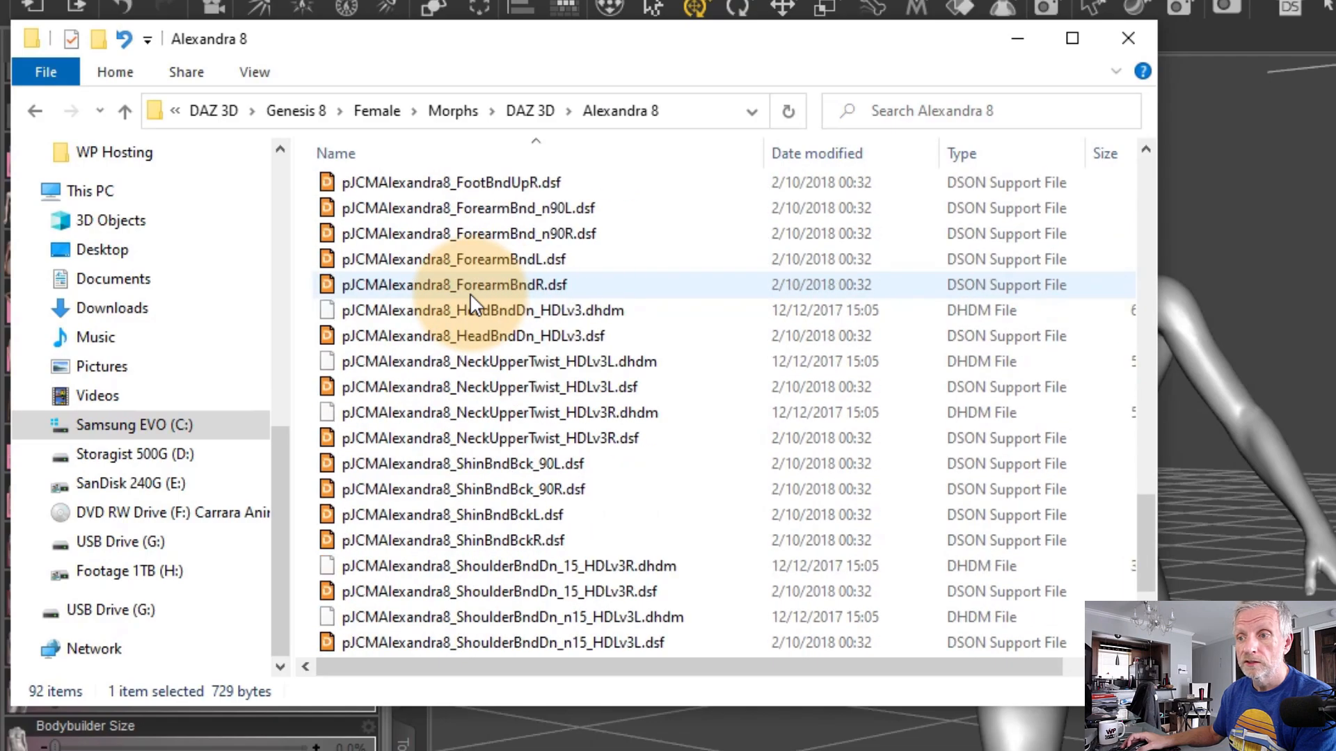
pyautogui.scroll(20, 469, 293)
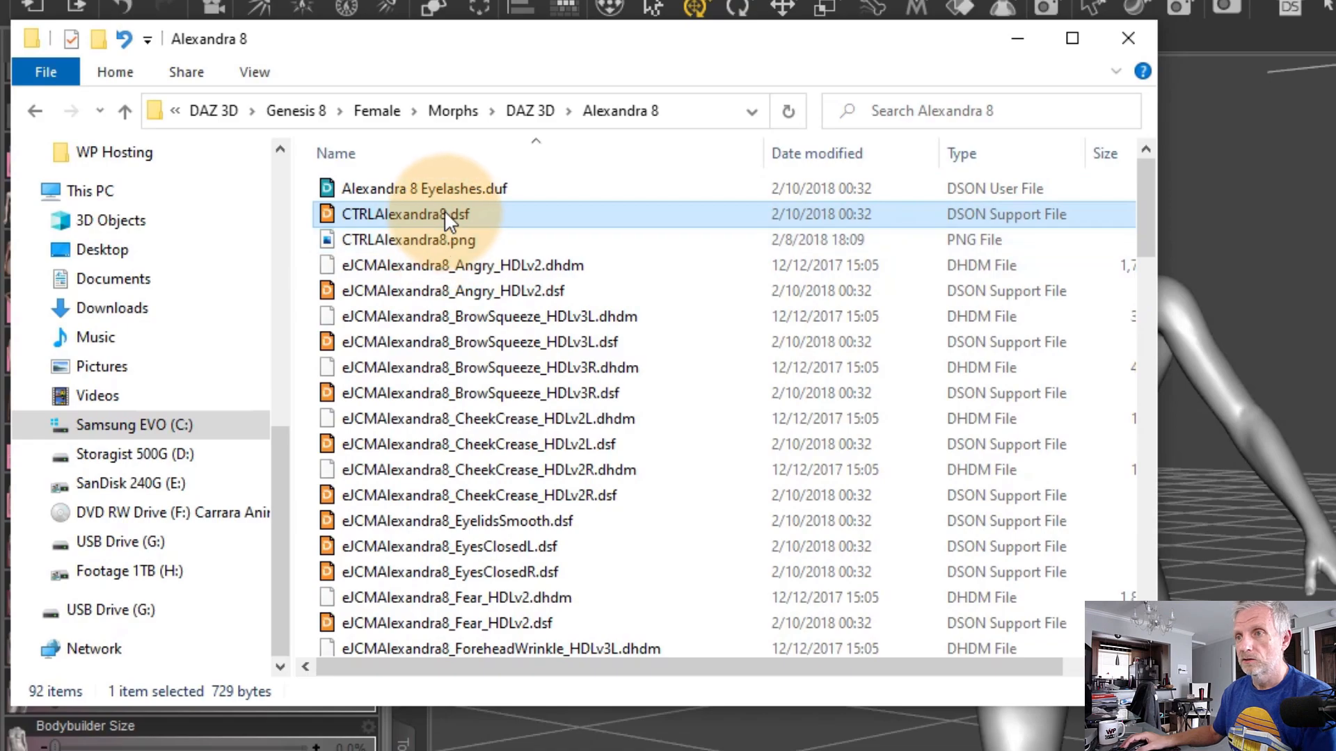
pyautogui.scroll(-20, 460, 386)
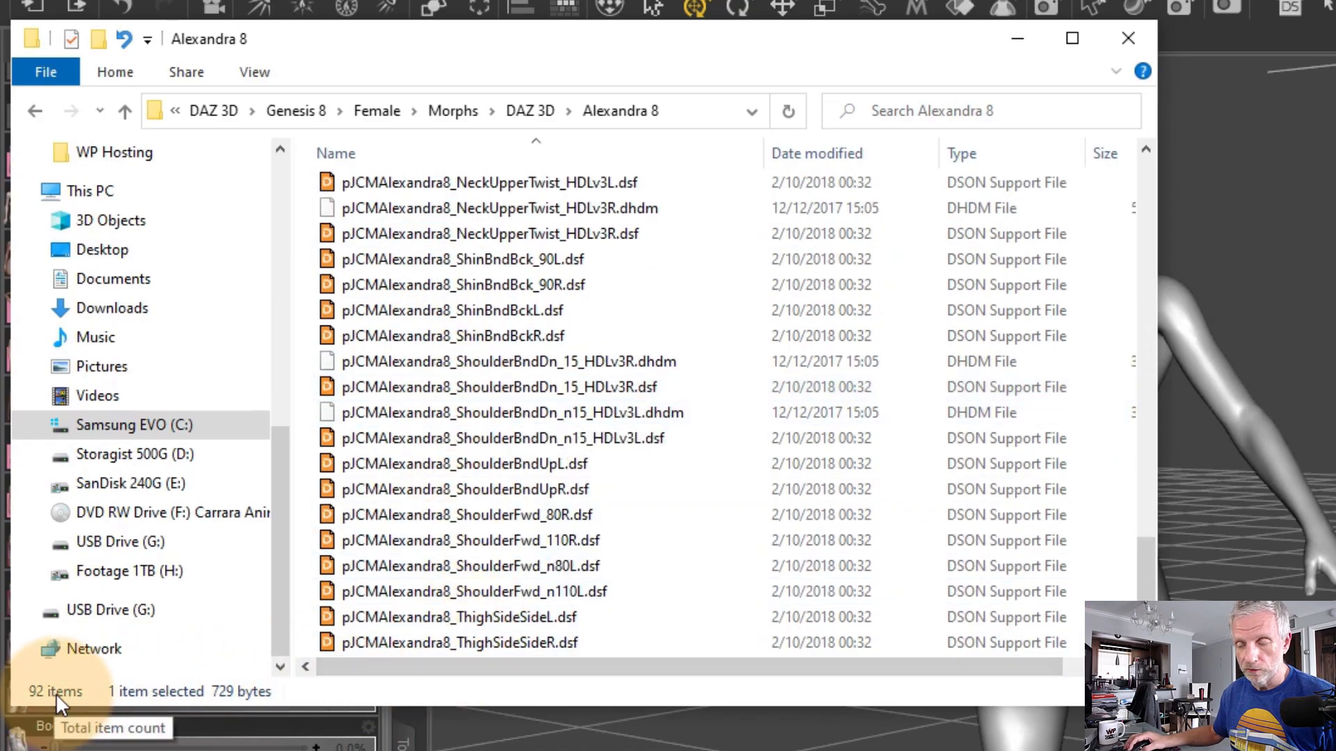
pyautogui.scroll(20, 499, 485)
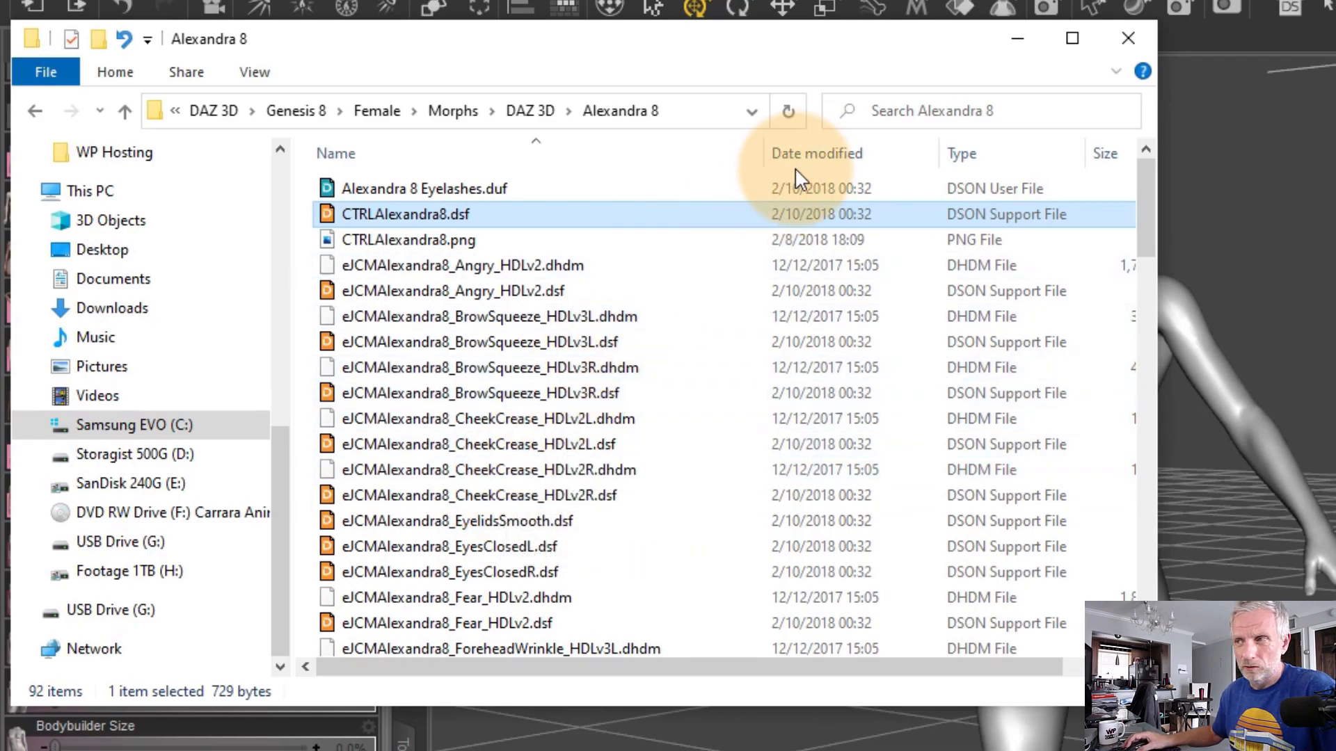
# Minimize File Explorer to return to DAZ Studio and open the Content Directory Manager from the Content Library
pyautogui.click(1018, 39)
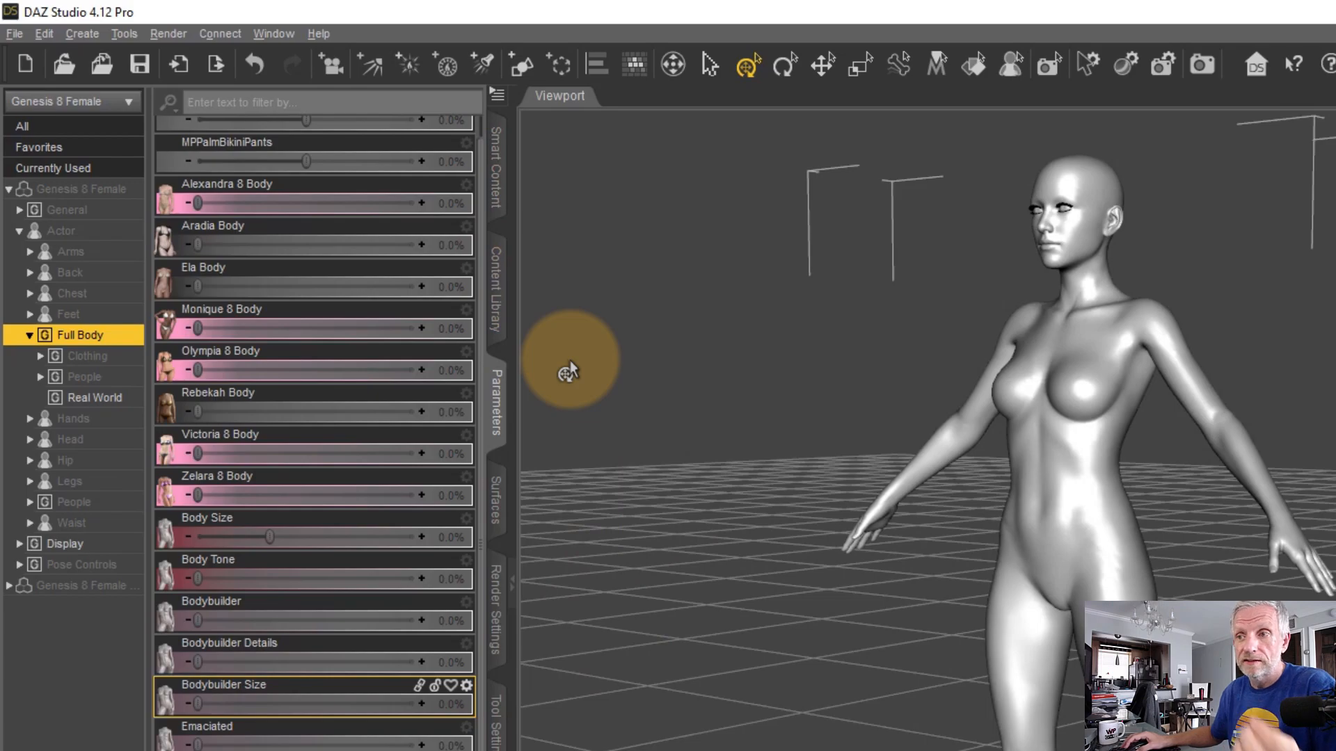
pyautogui.click(497, 304)
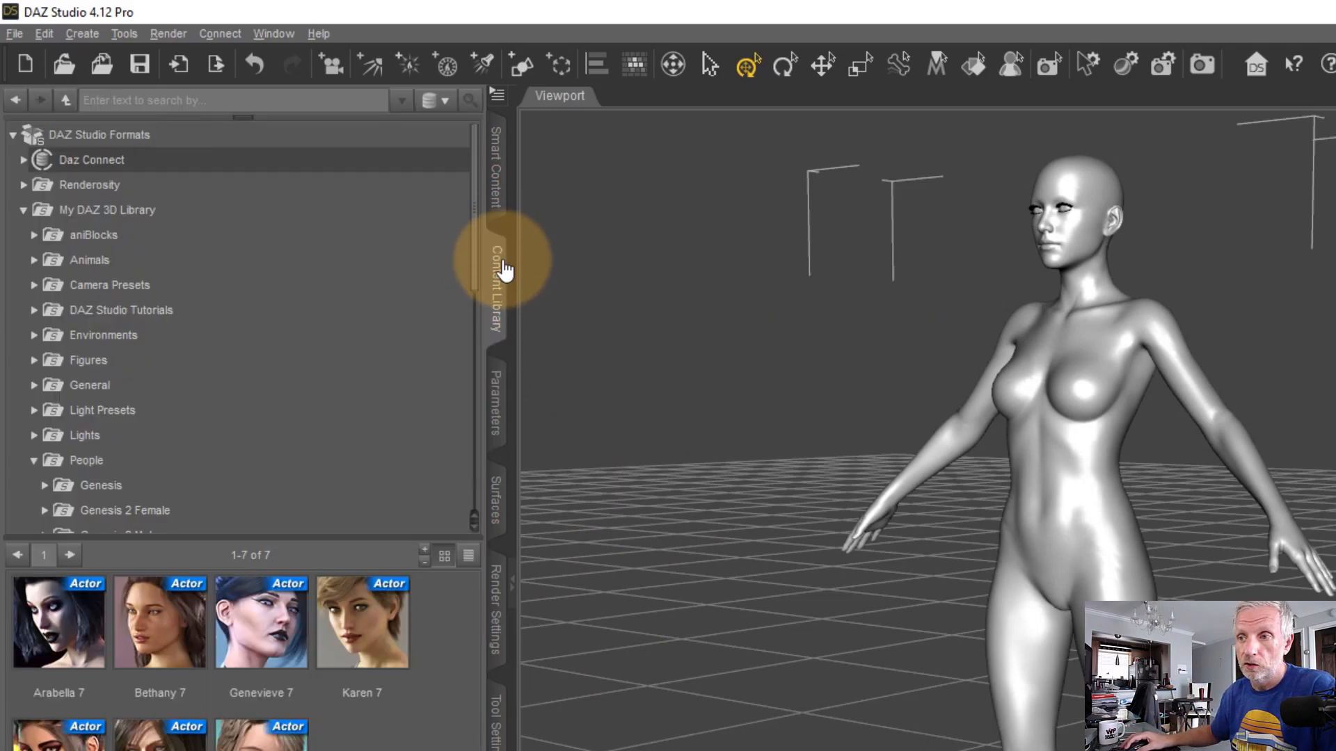
pyautogui.click(498, 100)
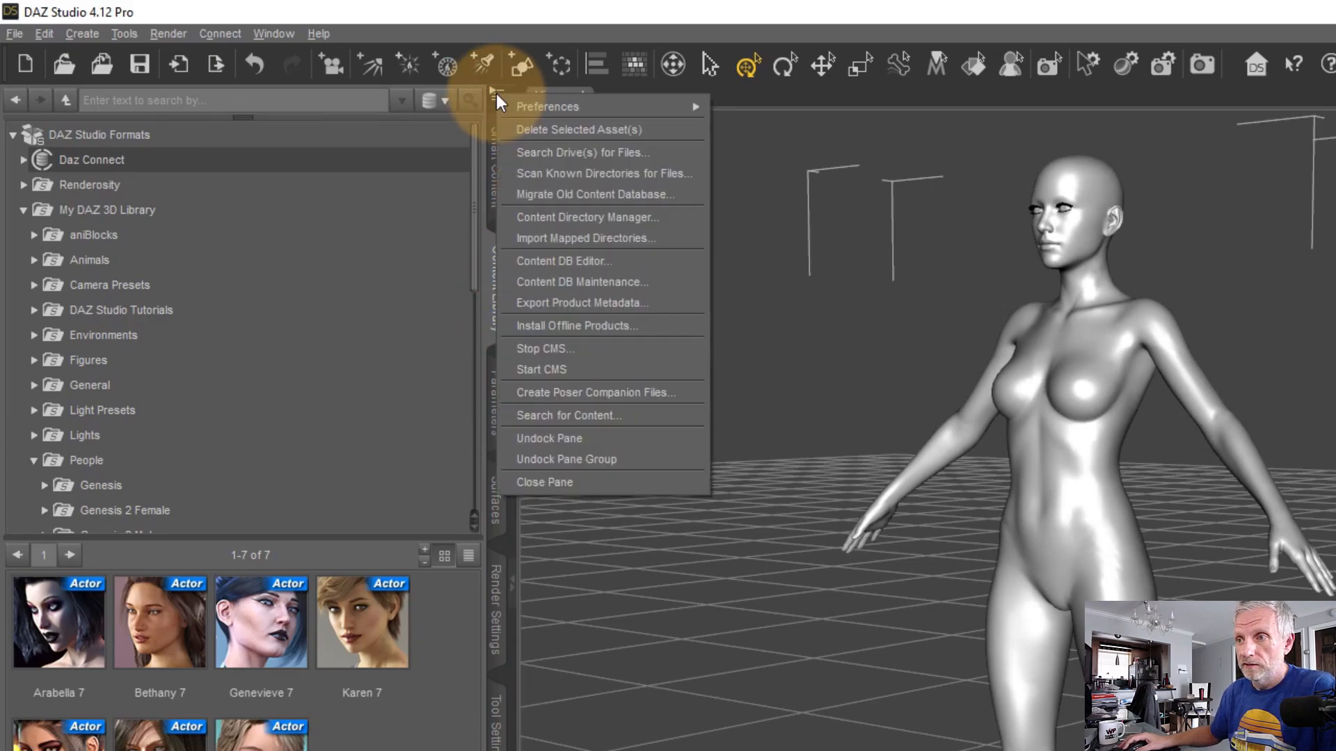
pyautogui.click(669, 221)
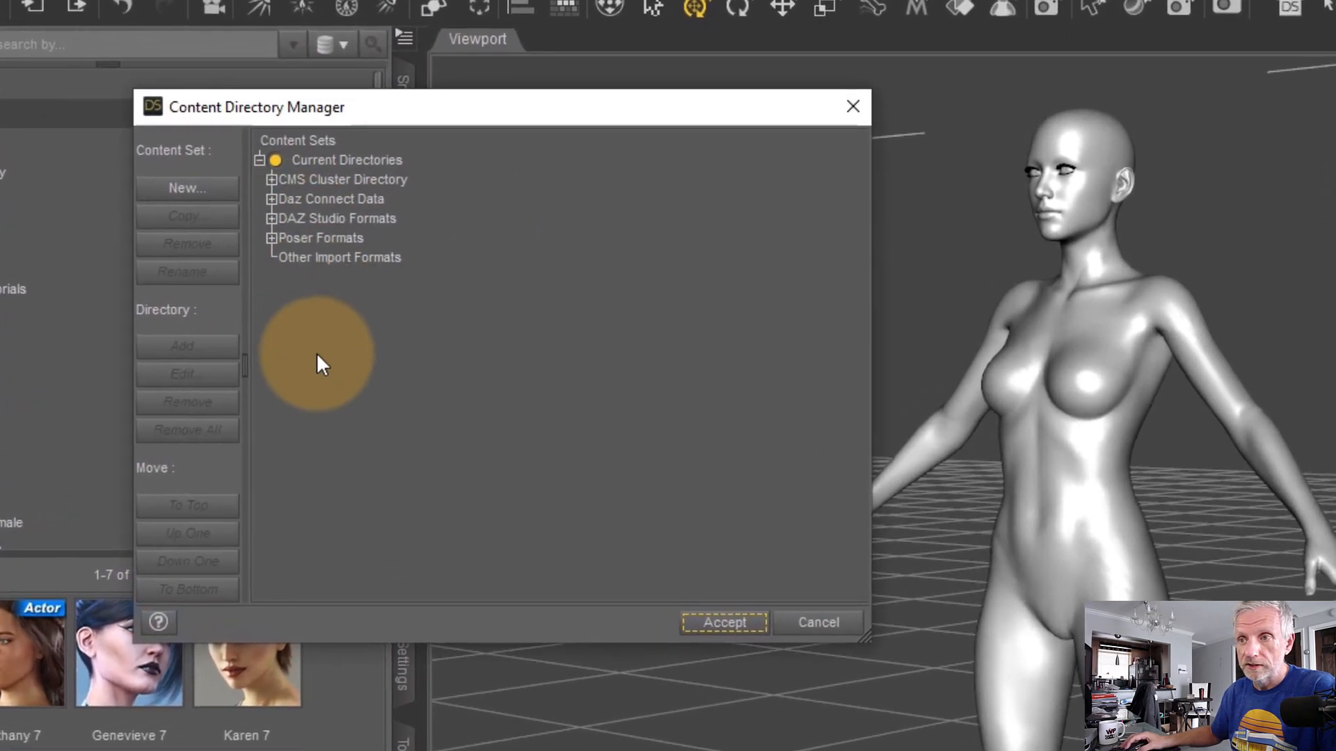
# Inspect the directories under DAZ Studio Formats and Poser Formats, and select the Renderosity directory under DAZ Studio Formats
pyautogui.click(271, 220)
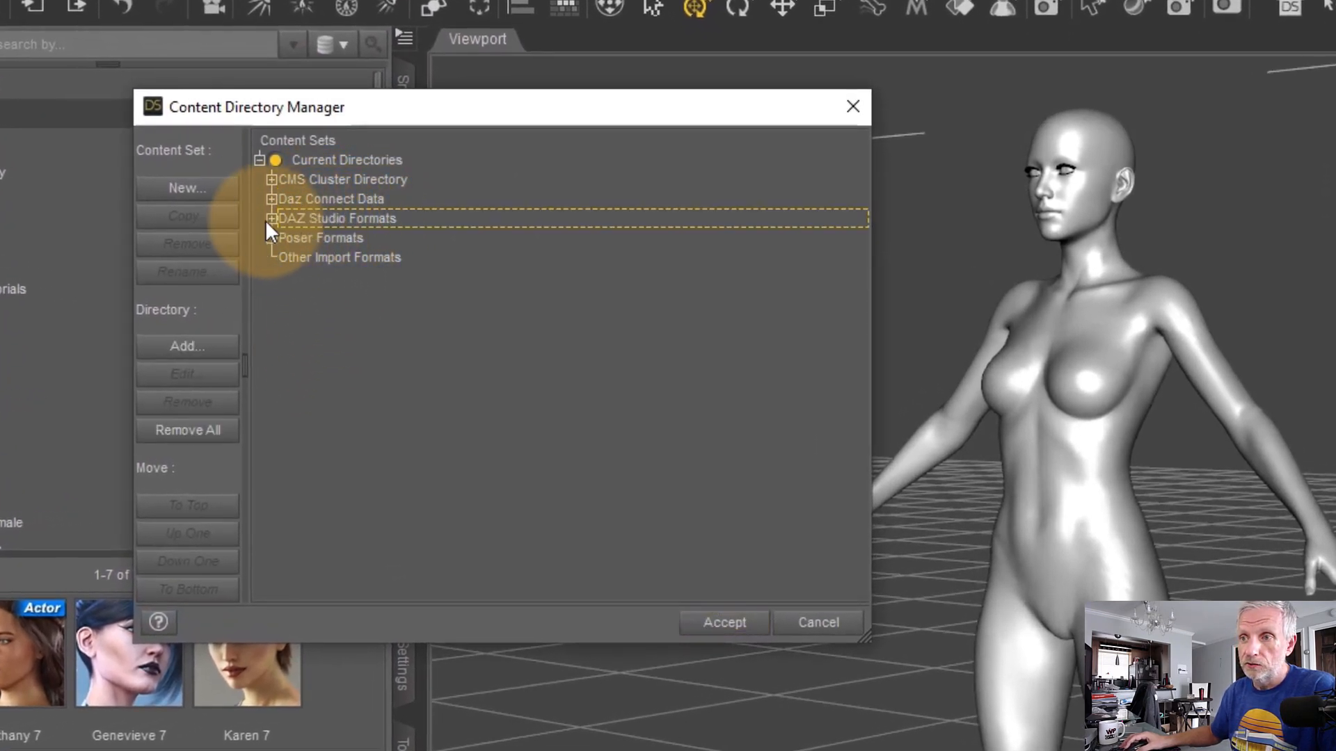
pyautogui.click(272, 219)
pyautogui.click(271, 276)
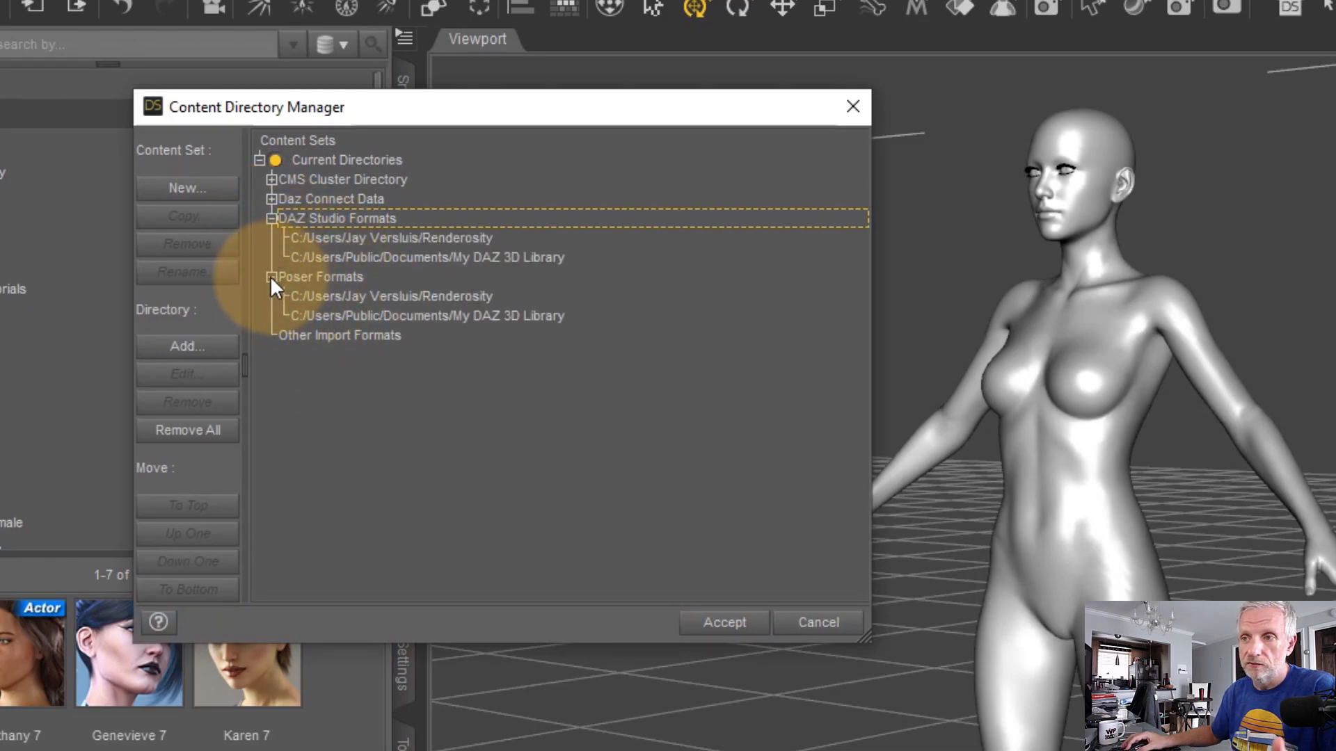
pyautogui.click(271, 277)
pyautogui.click(456, 237)
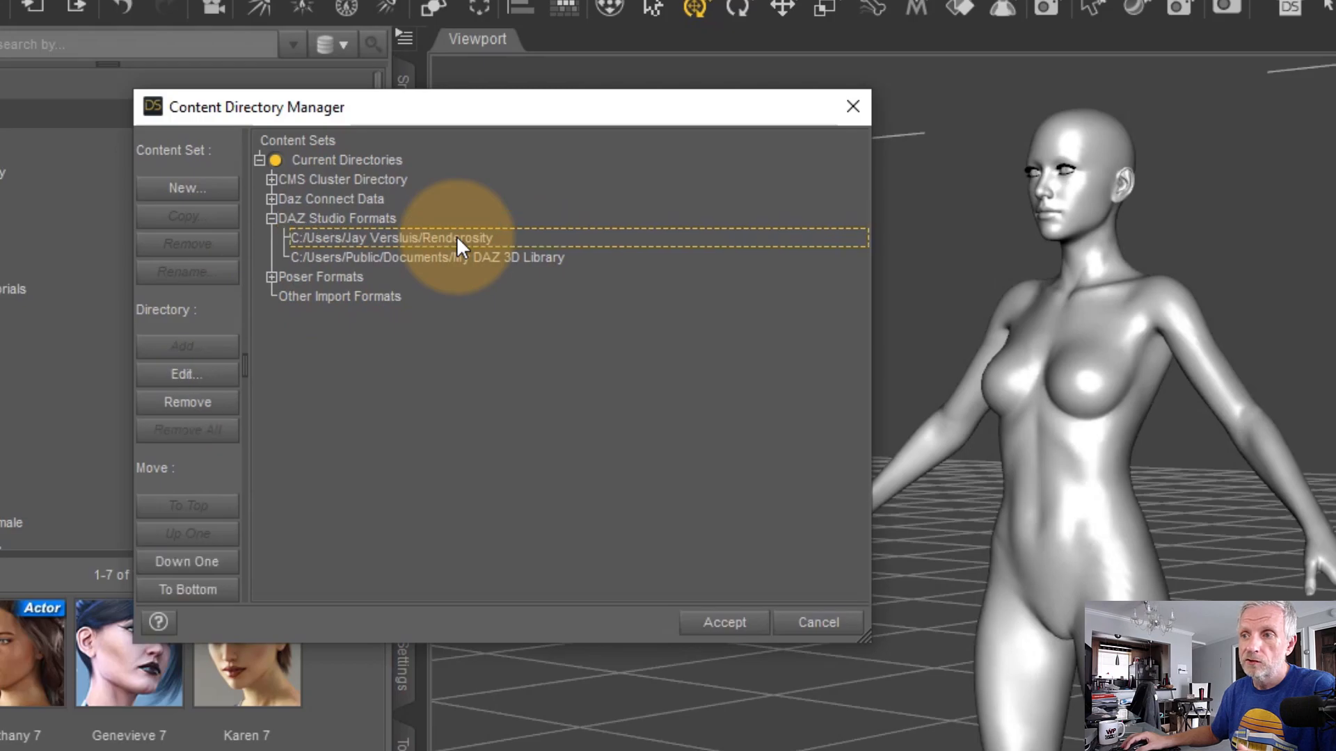
# Compare the Renderosity and My DAZ 3D Library directory paths listed under DAZ Studio Formats
pyautogui.click(516, 259)
pyautogui.click(516, 236)
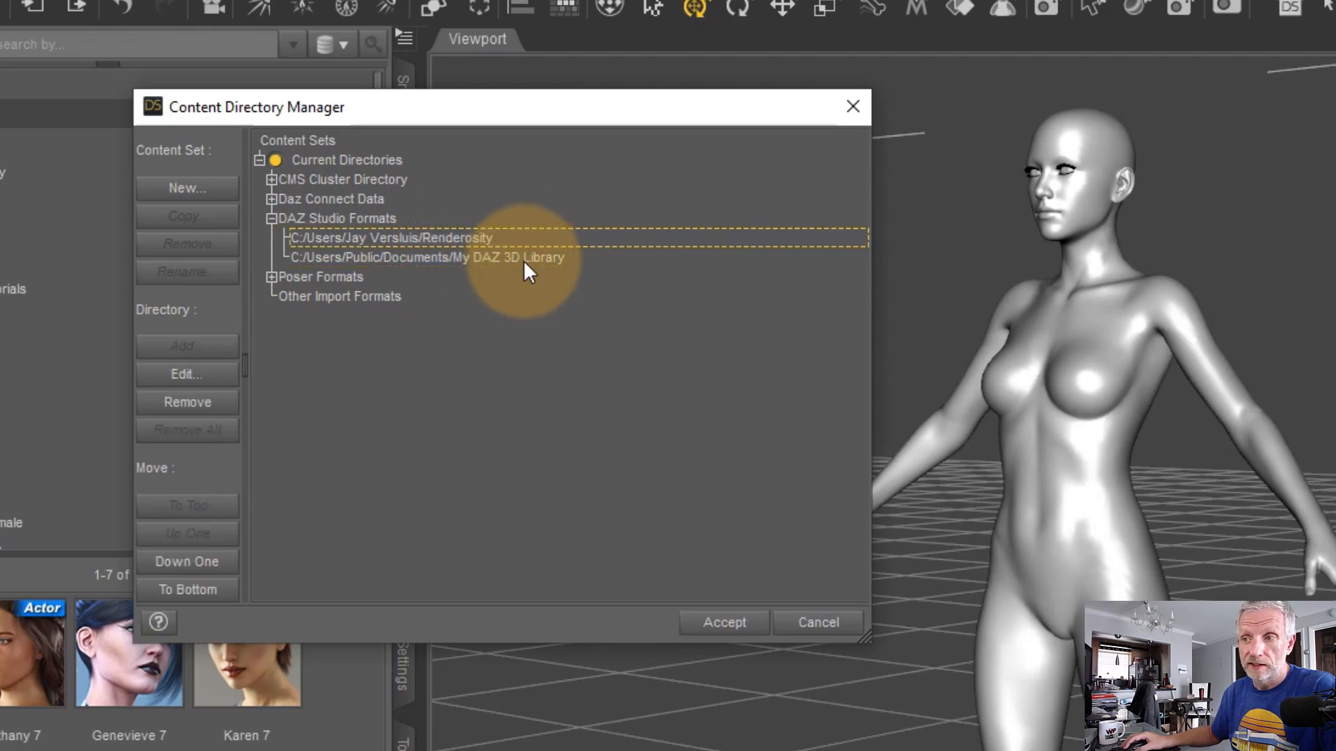
pyautogui.click(523, 259)
pyautogui.click(542, 236)
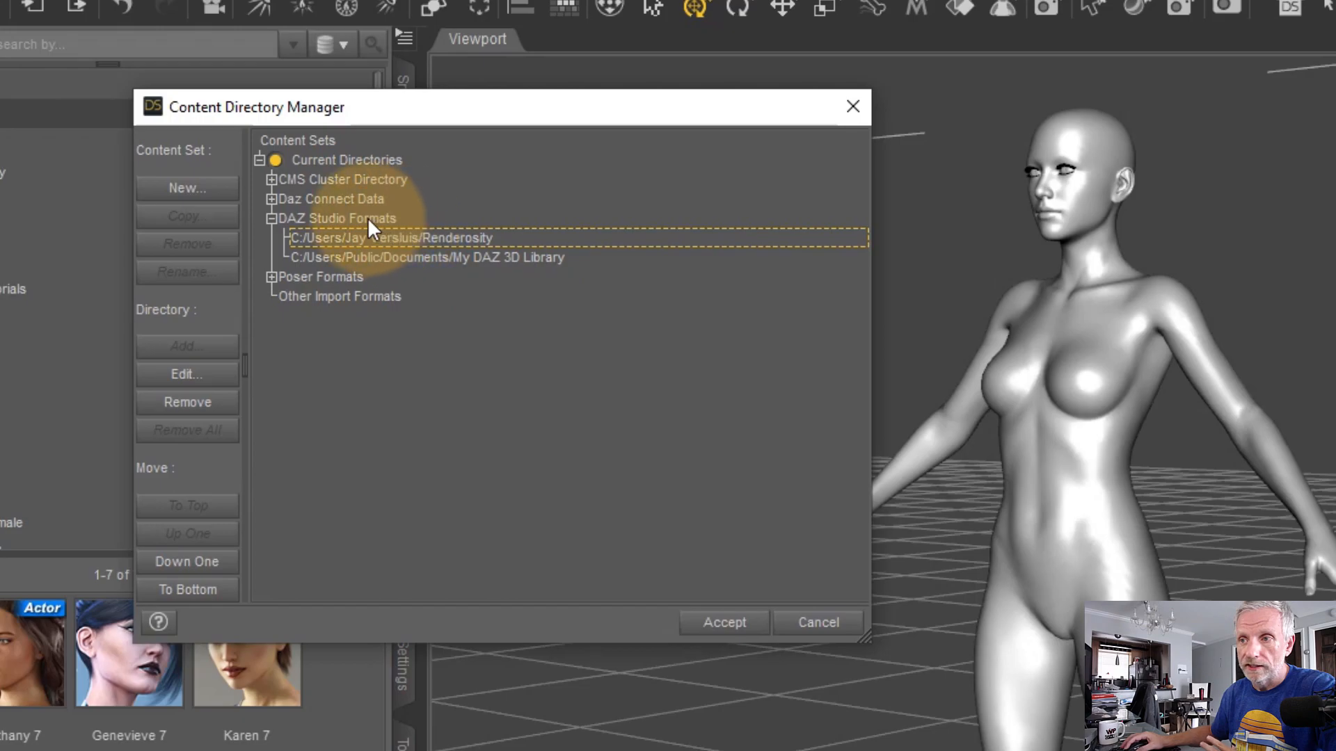
# Add the DAZ Test folder on the Desktop as a content directory under DAZ Studio Formats and accept the directory changes
pyautogui.click(338, 218)
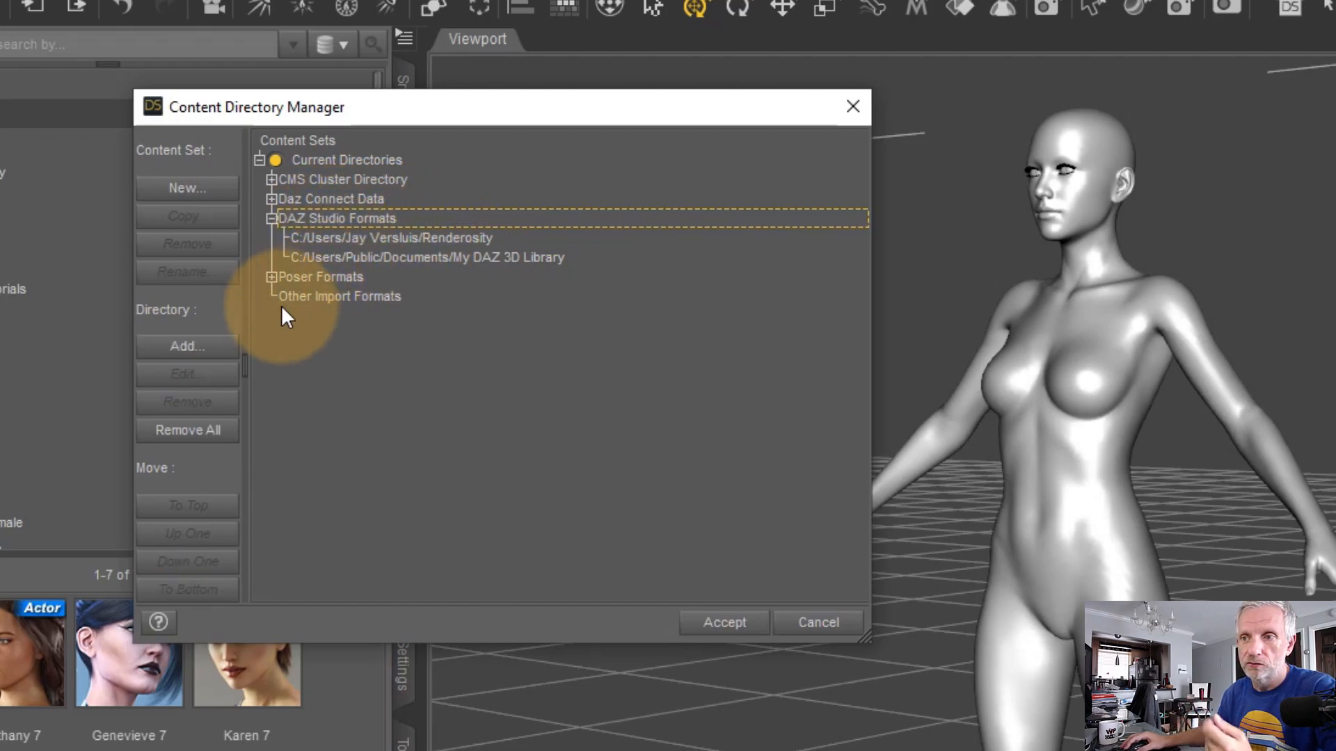
pyautogui.click(227, 348)
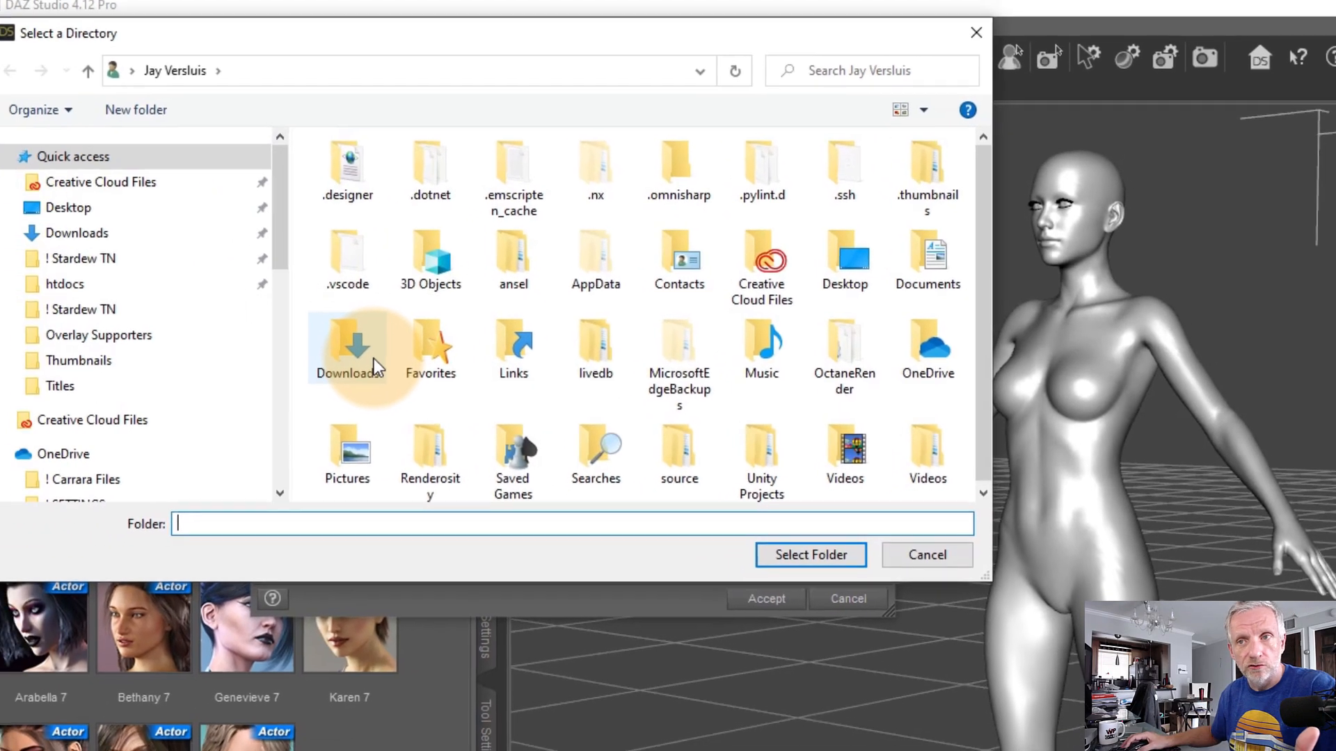
pyautogui.click(68, 207)
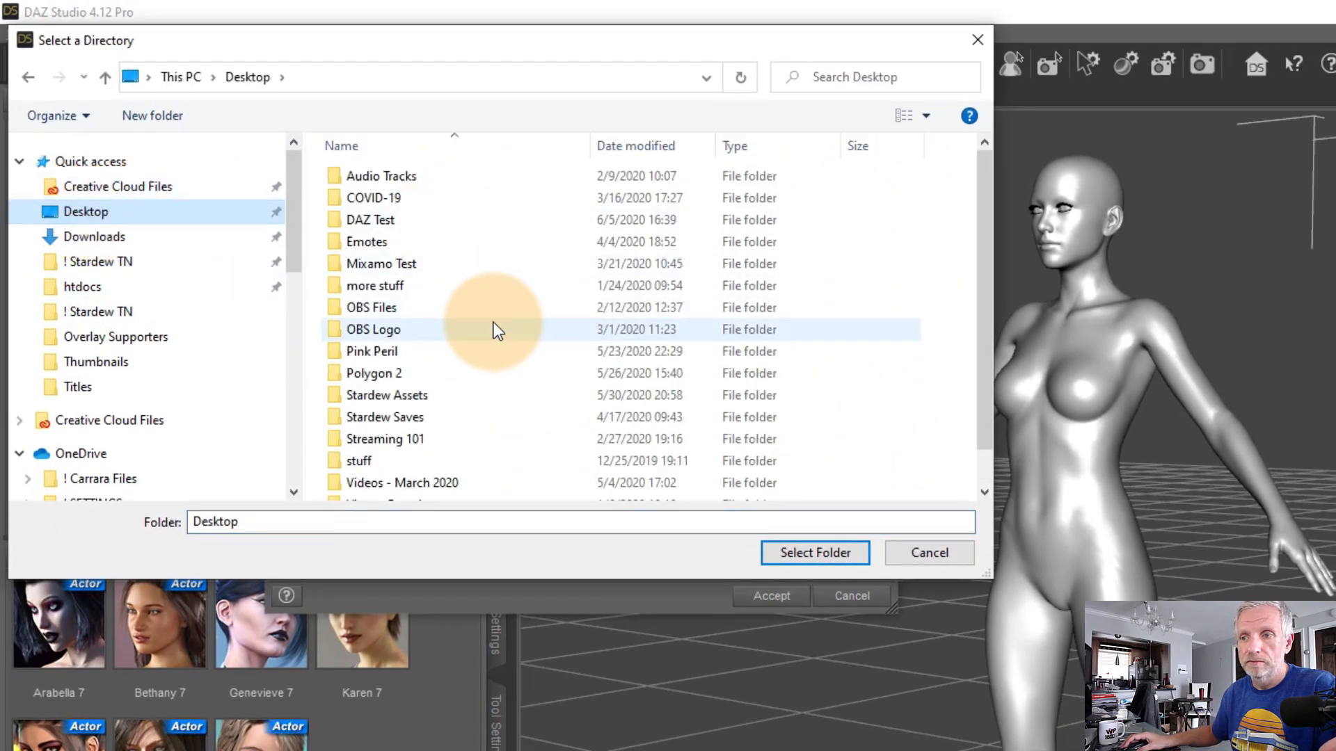
pyautogui.scroll(-1, 497, 348)
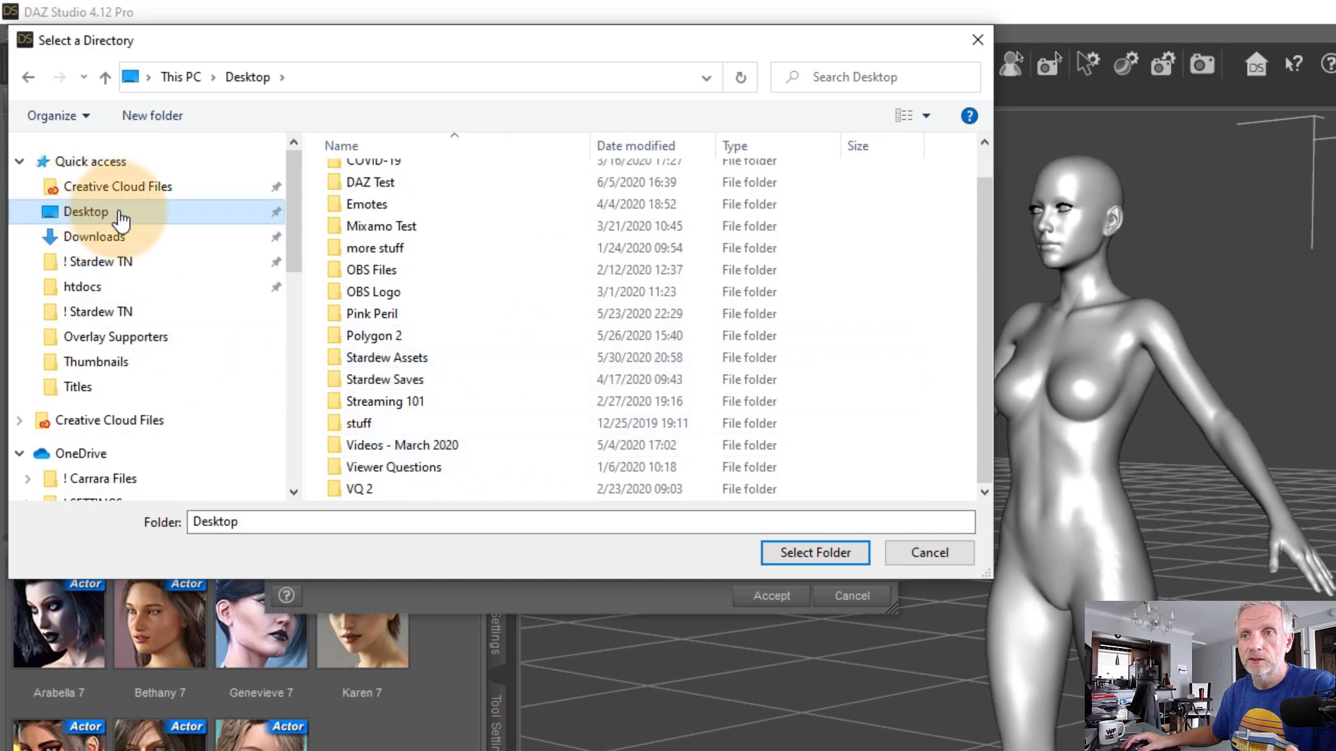
pyautogui.rightClick(545, 339)
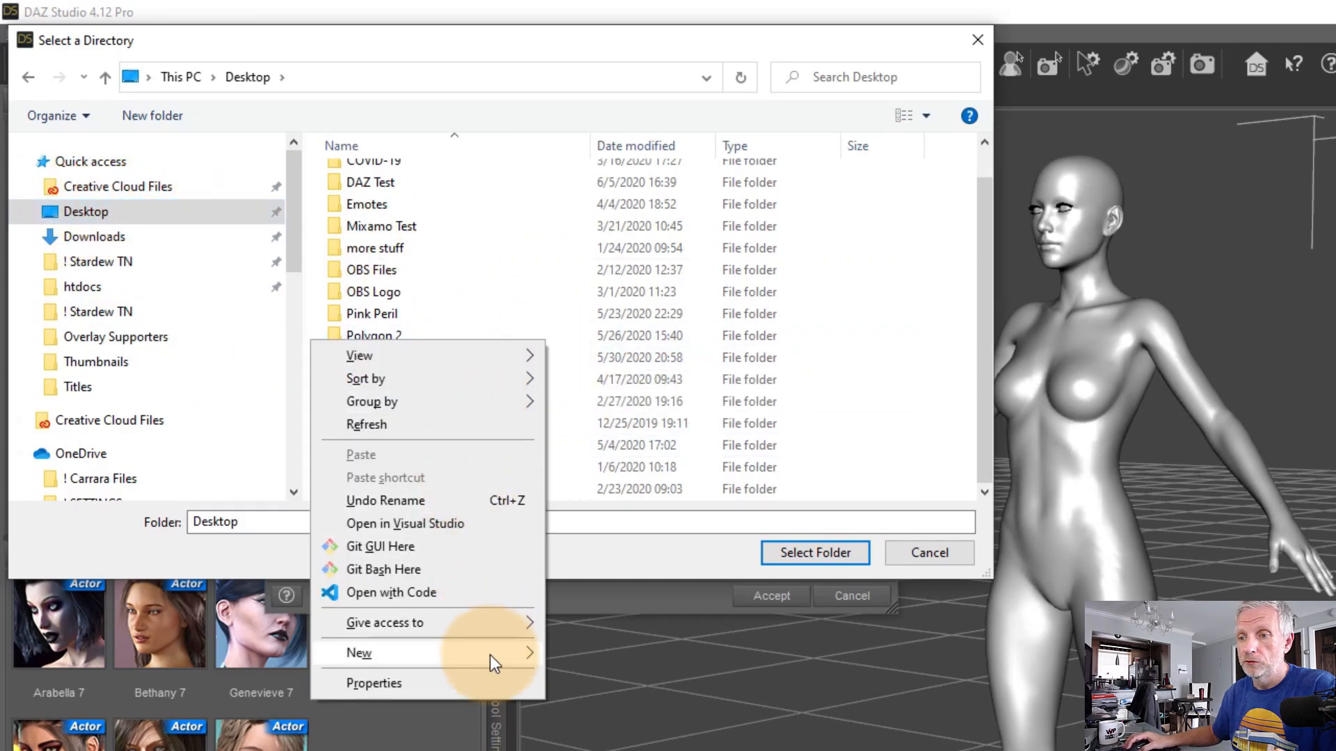
pyautogui.moveTo(490, 654)
pyautogui.click(494, 207)
pyautogui.scroll(1, 452, 223)
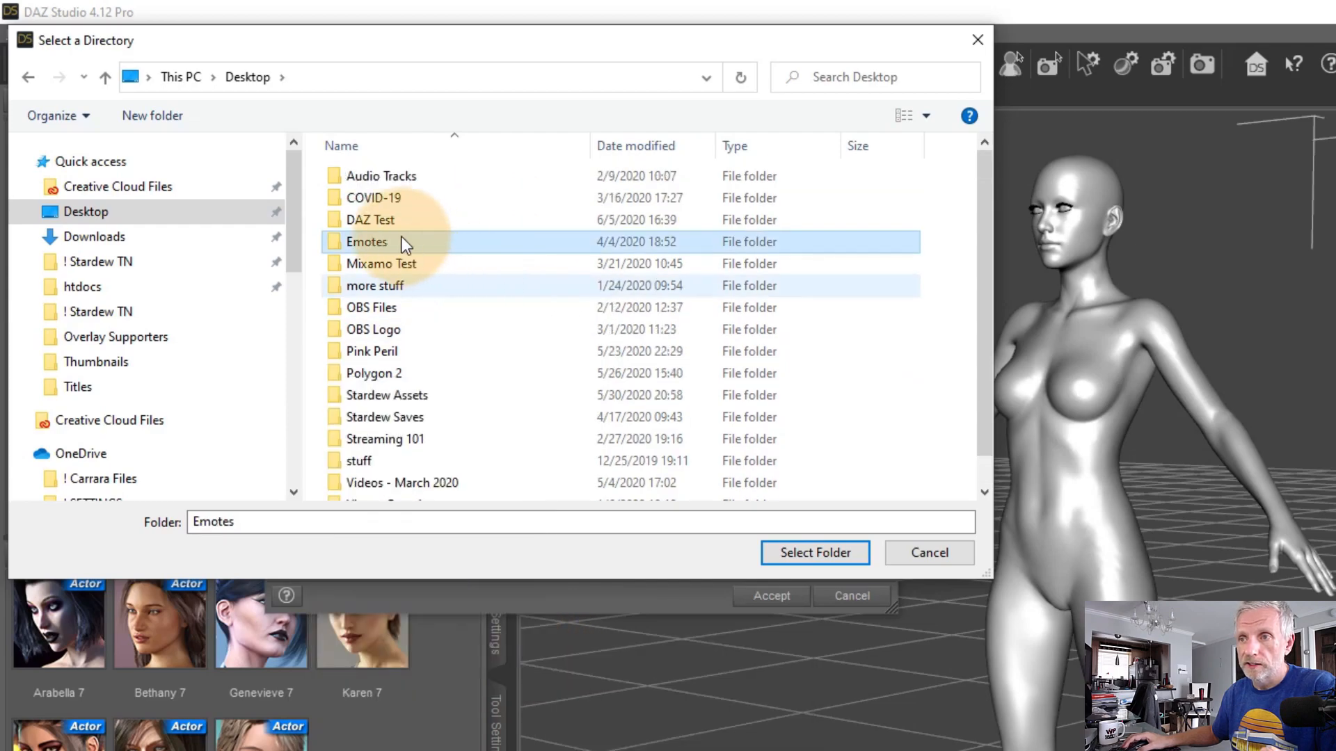
pyautogui.doubleClick(369, 220)
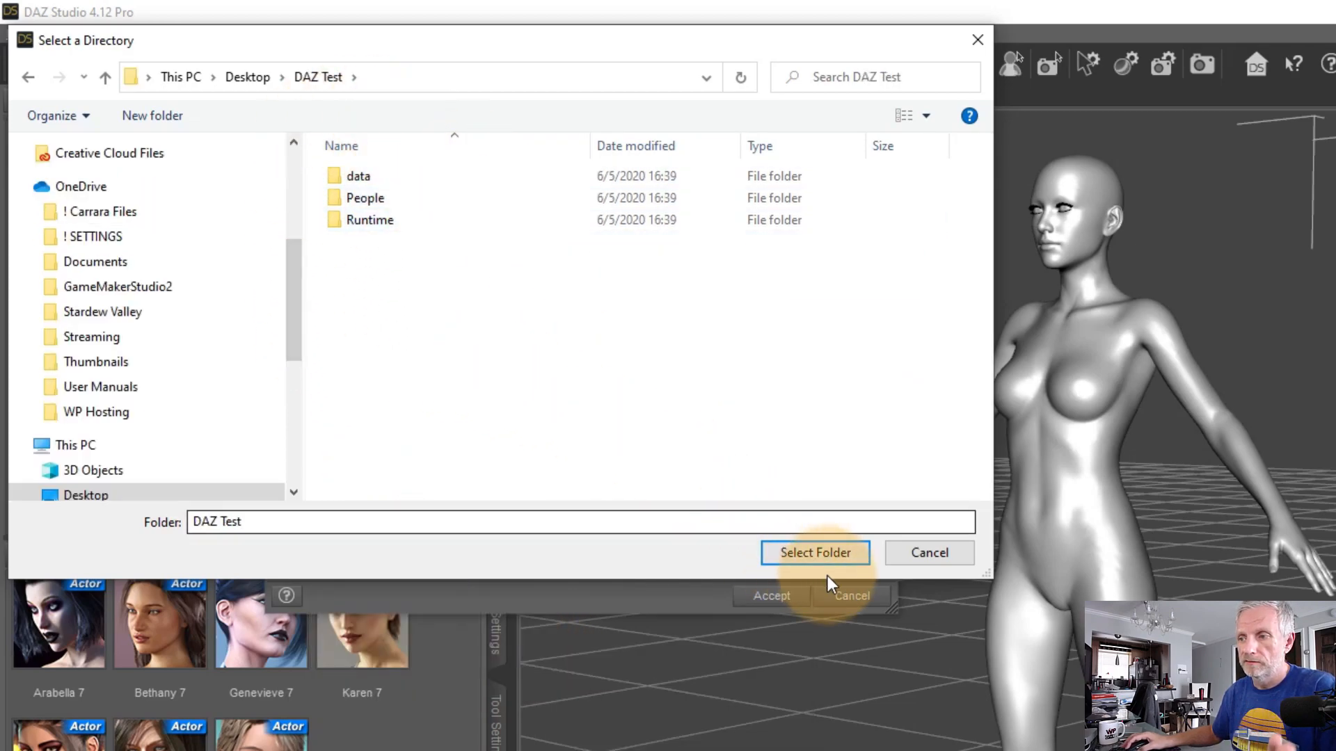
pyautogui.click(836, 550)
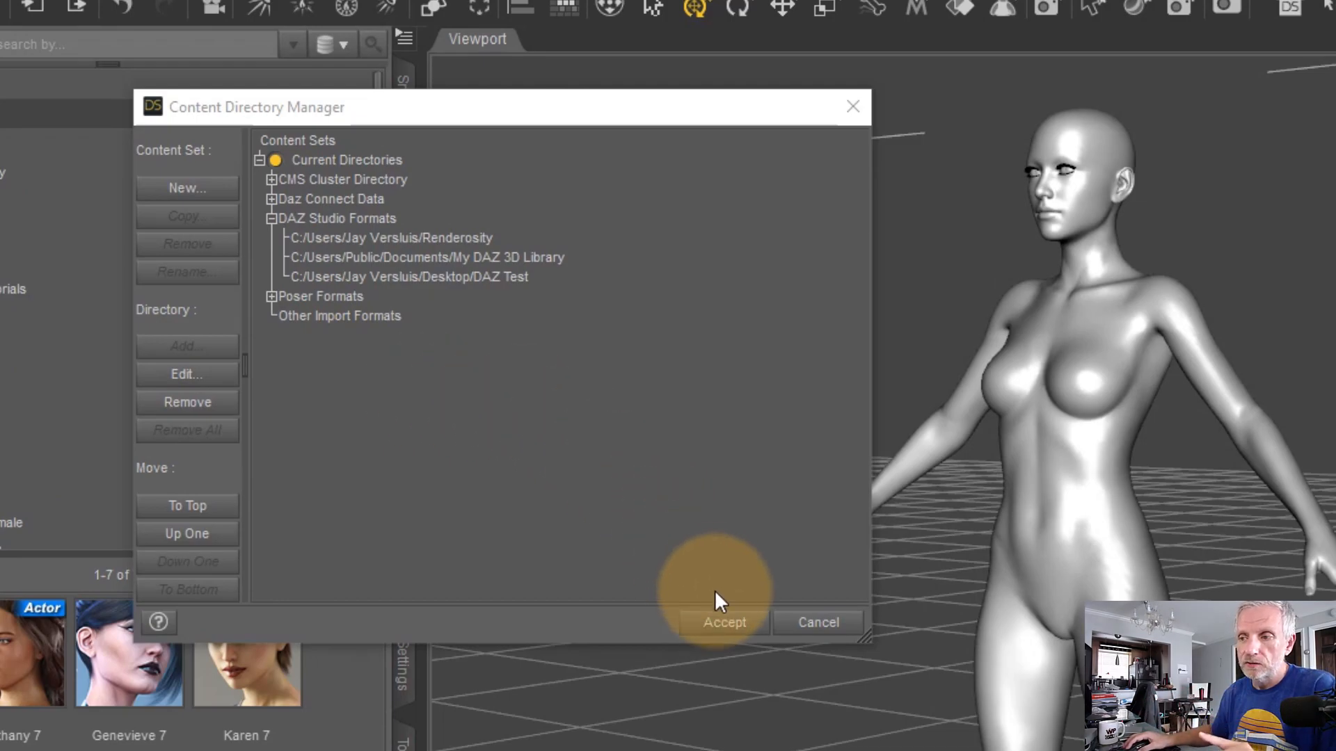
pyautogui.click(724, 626)
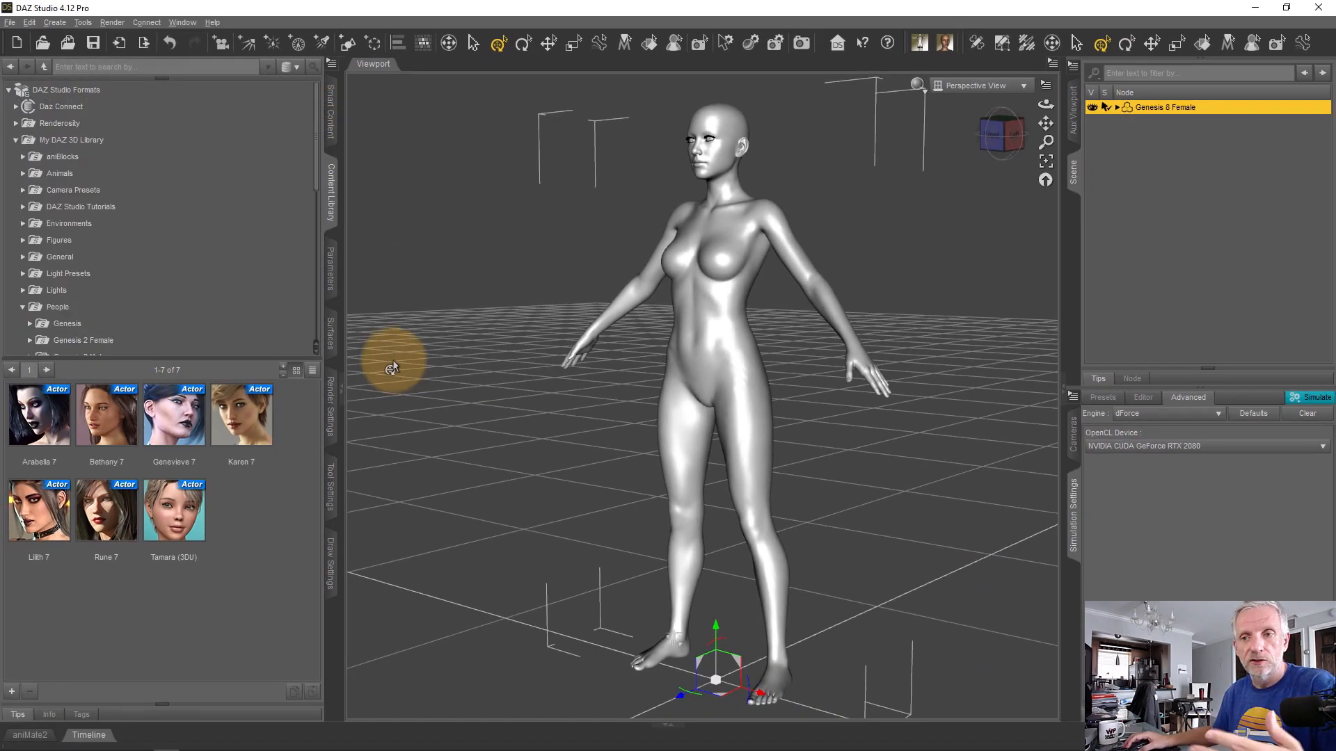
# Go back from Genesis 8 Starter Essentials to the Smart Content product list and look for Charlotte 8 among the figures
pyautogui.click(332, 127)
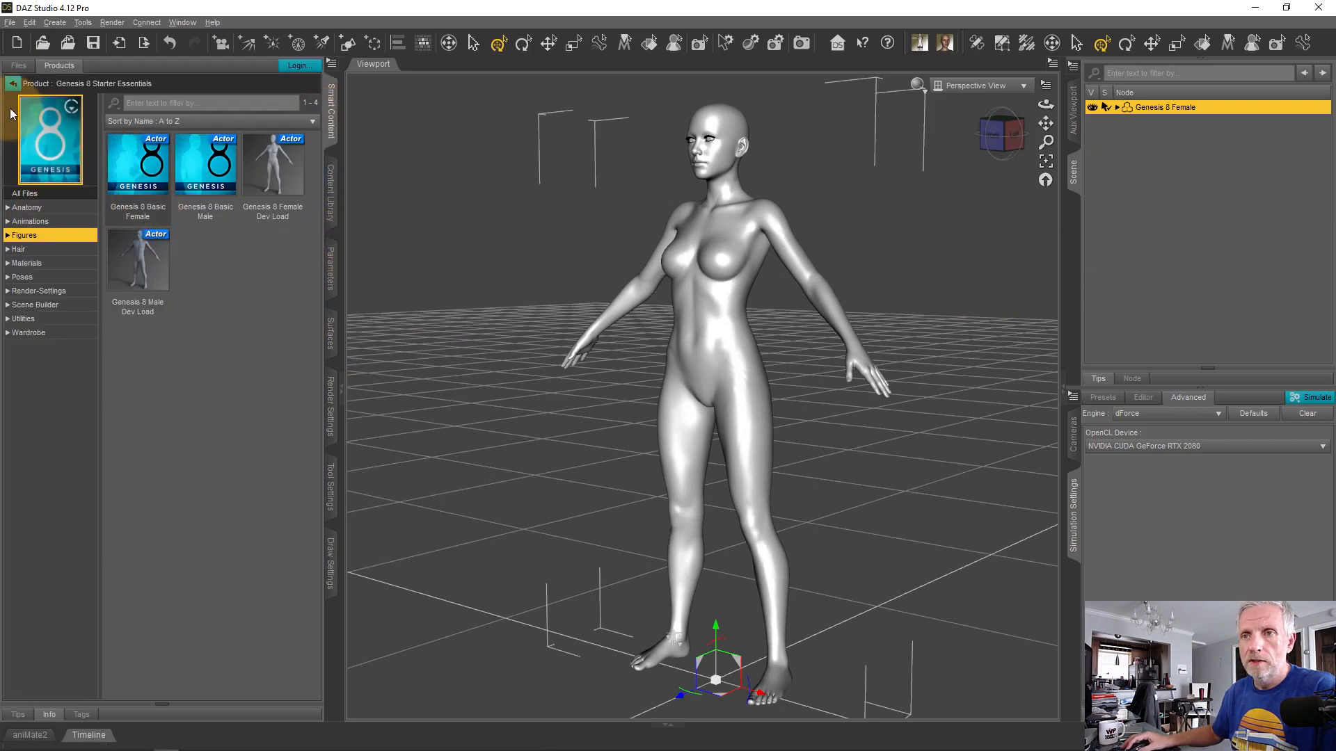
pyautogui.click(13, 83)
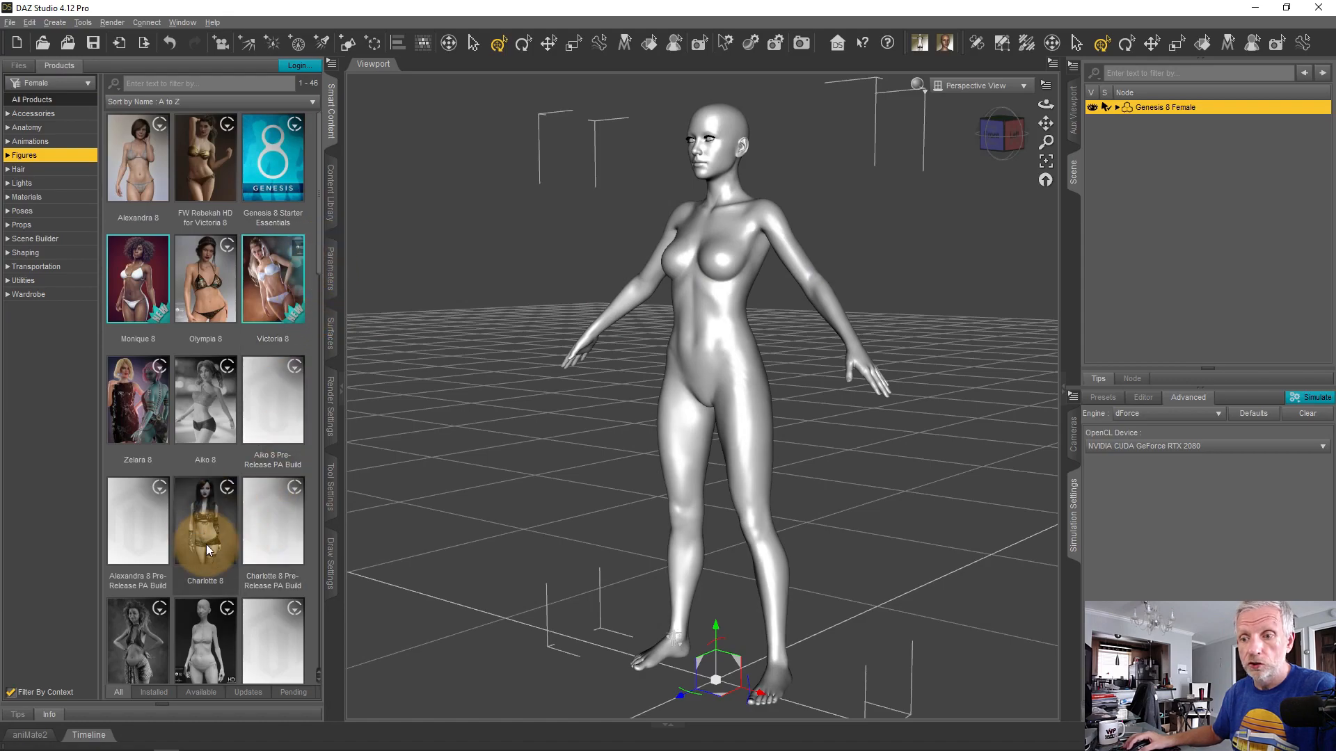
pyautogui.moveTo(227, 550)
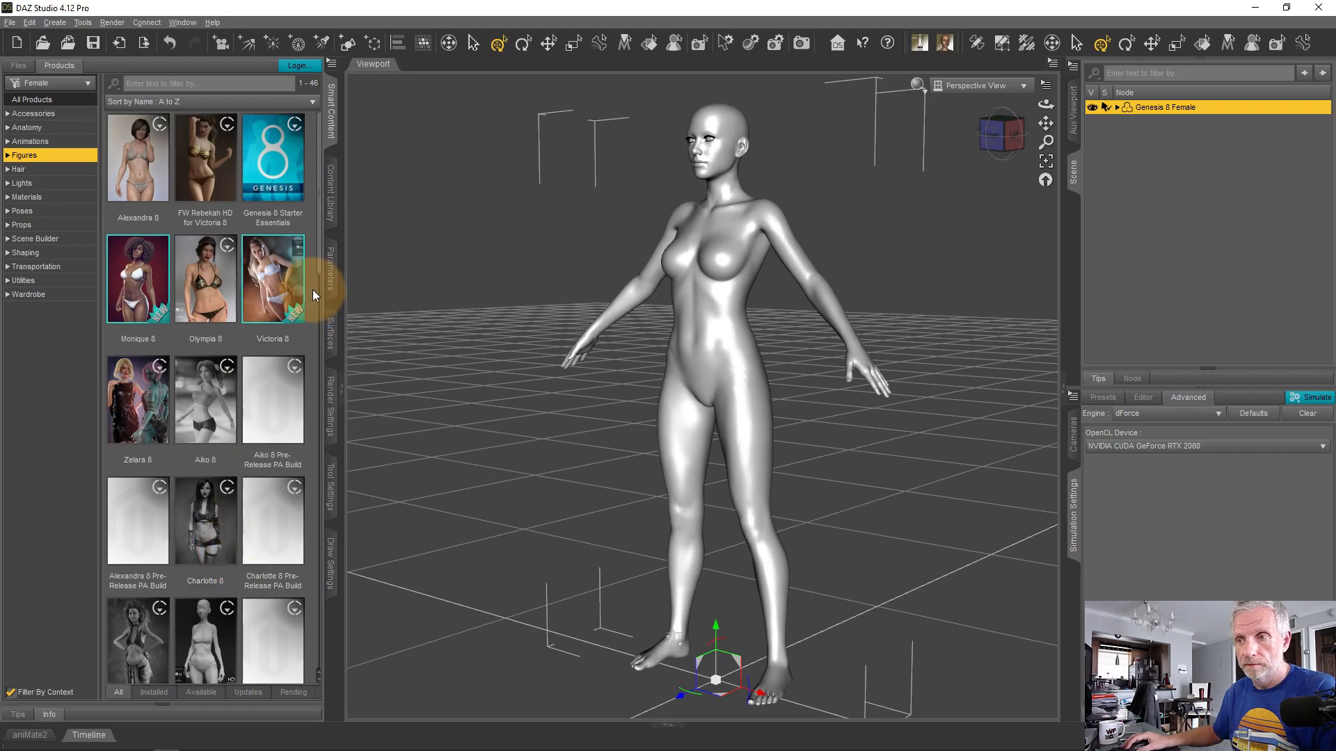
# Filter the Genesis 8 Female parameters by "char" to check for a Charlotte morph, and clear the filter
pyautogui.click(331, 268)
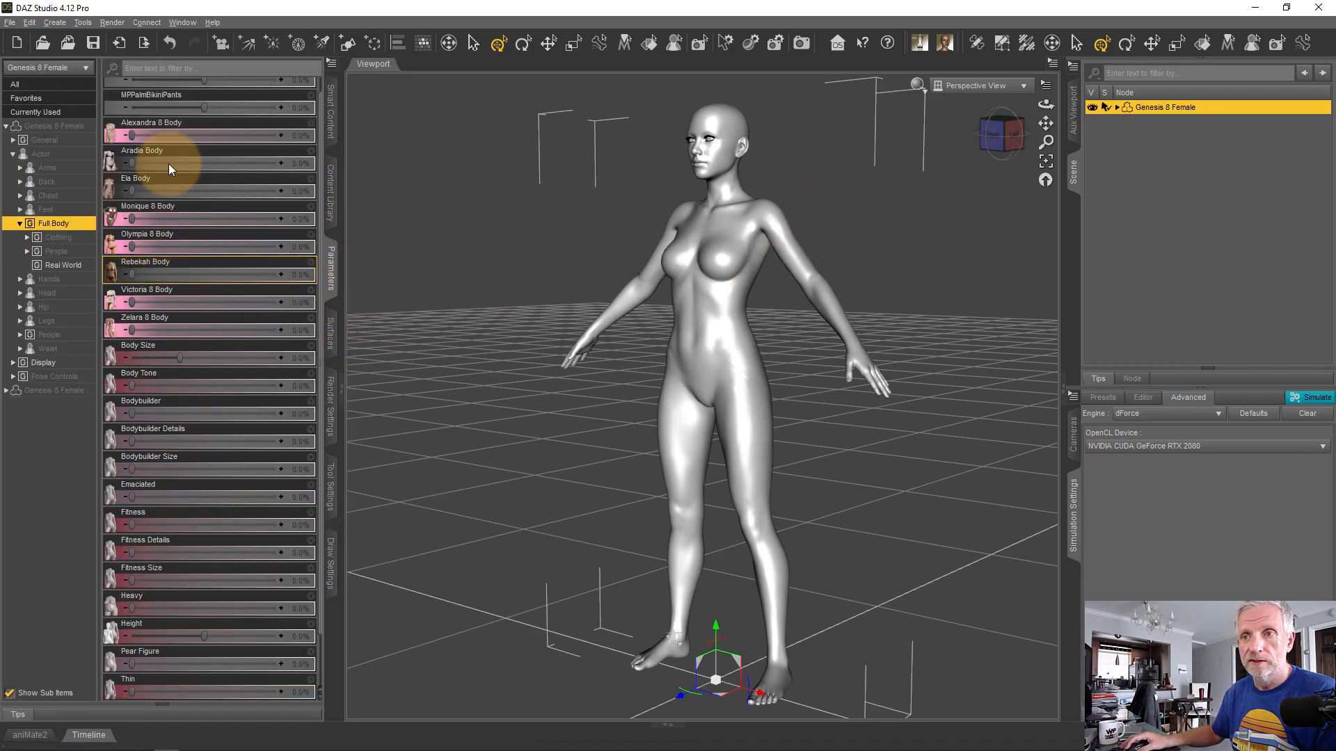
pyautogui.scroll(1, 181, 118)
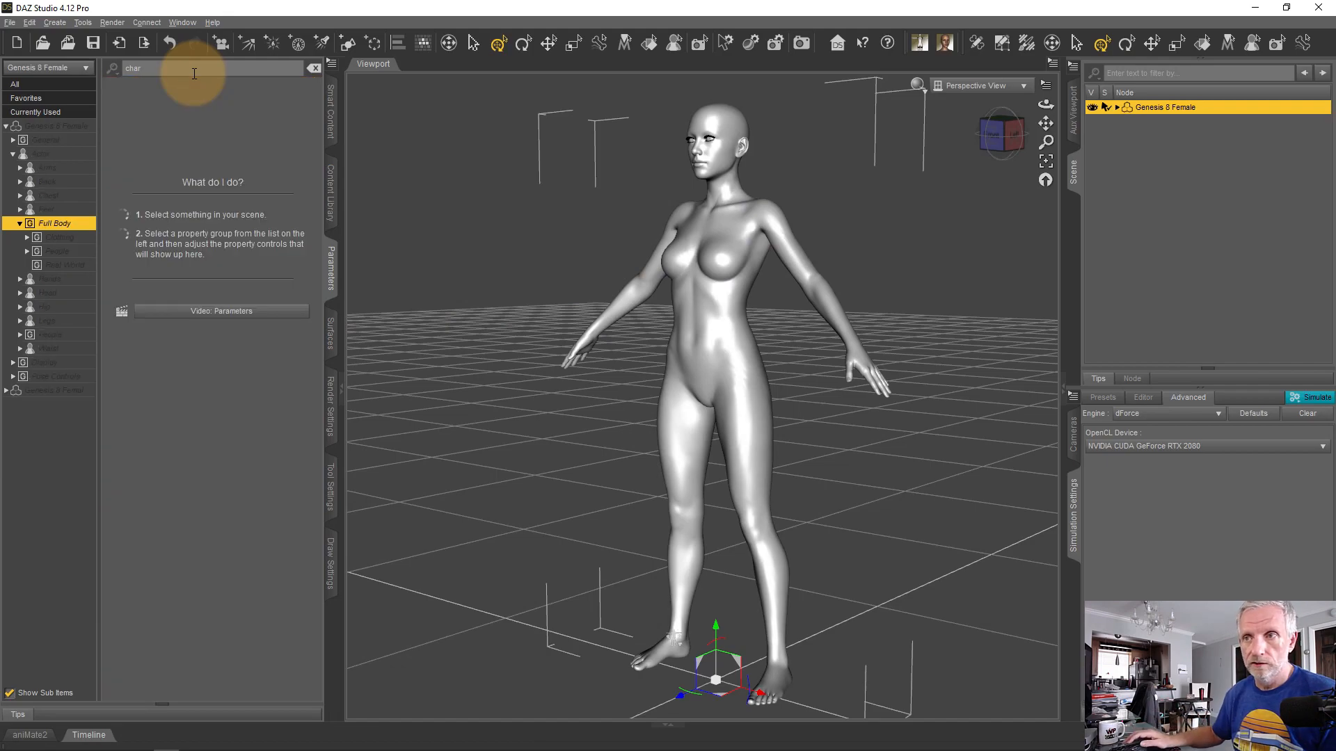
pyautogui.click(313, 67)
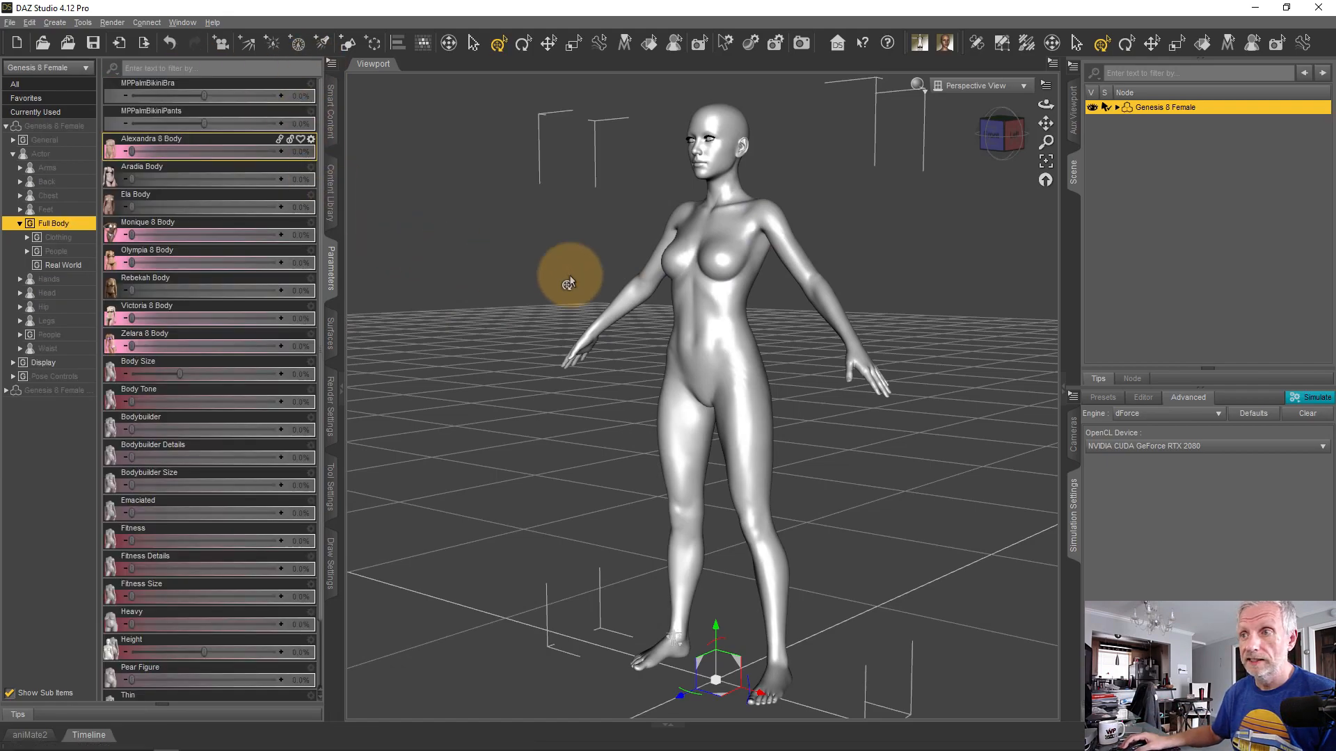
# Select the Genesis 8 Female figure in the scene and delete it
pyautogui.click(1237, 156)
pyautogui.click(1144, 106)
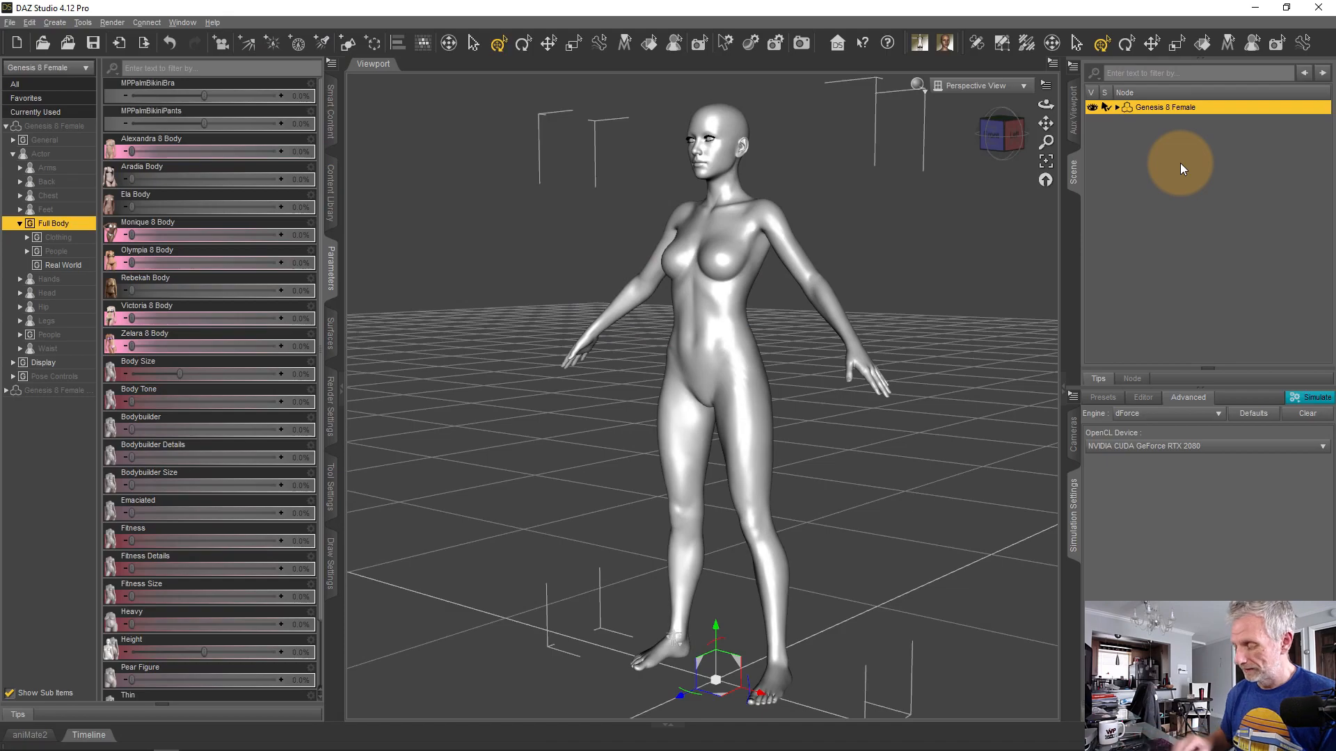
pyautogui.press('Delete')
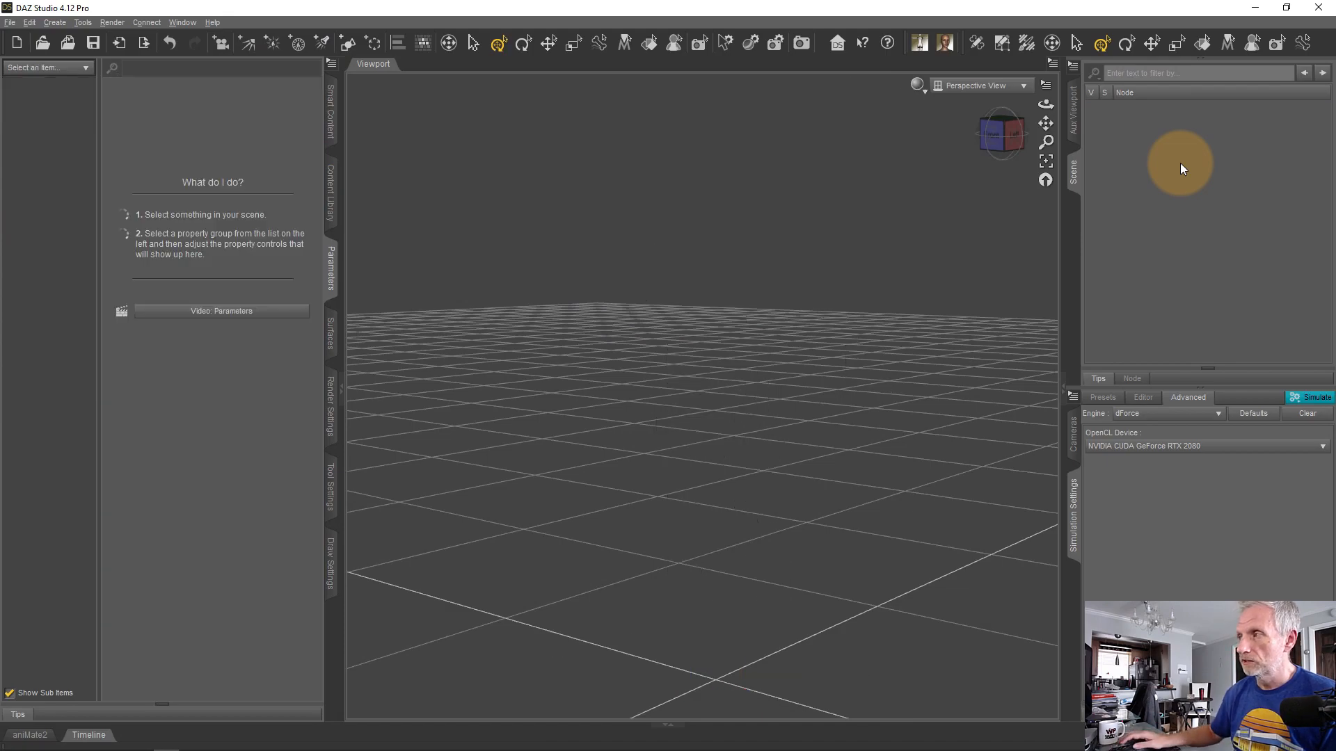
# Switch to DAZ Install Manager, show the installation details and keep the Recommended DAZ Studio/Poser Content Folder as content path
pyautogui.click(1257, 13)
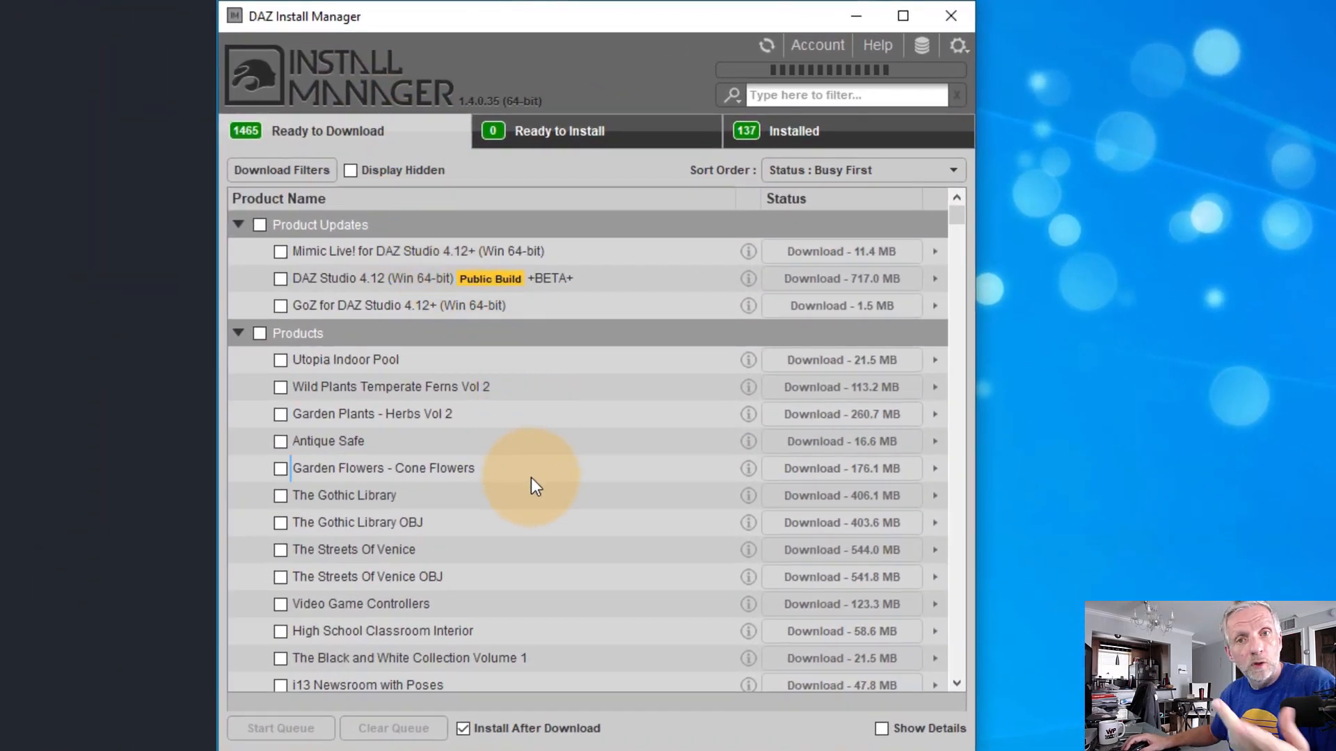
pyautogui.moveTo(540, 486)
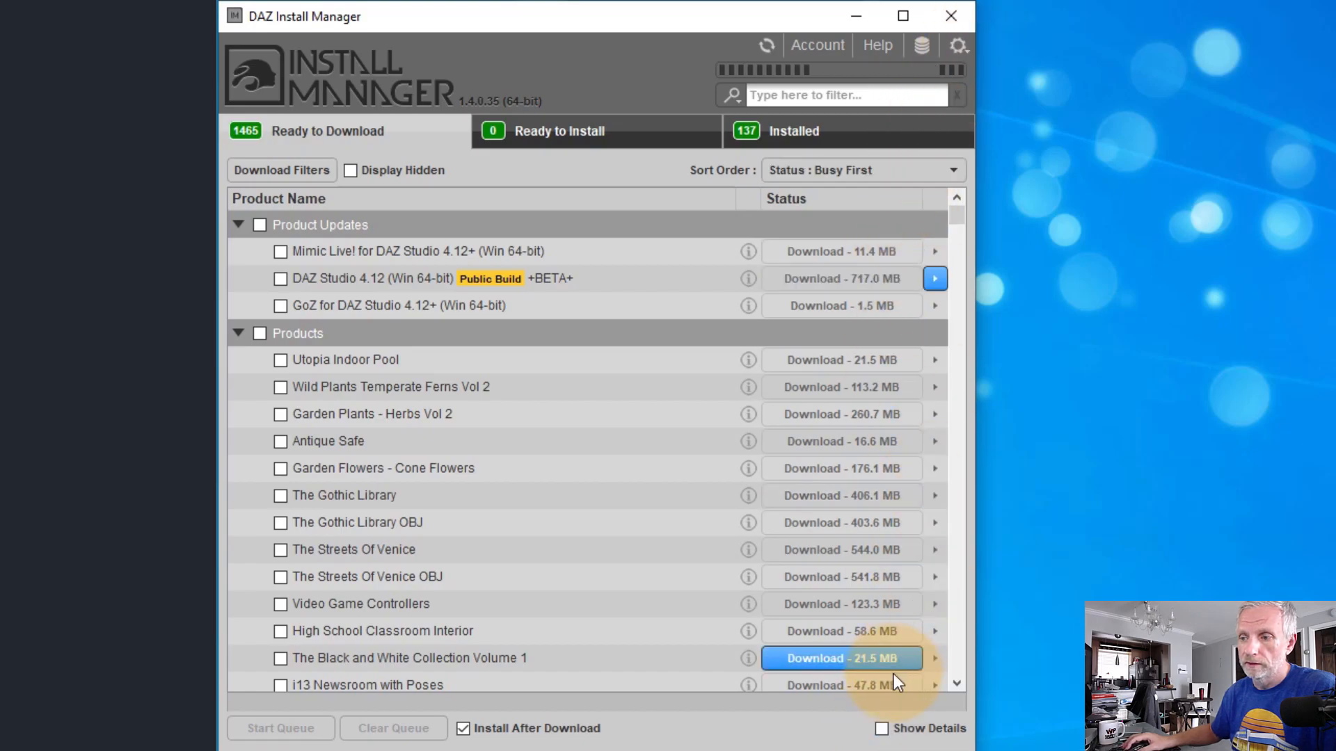
pyautogui.click(881, 729)
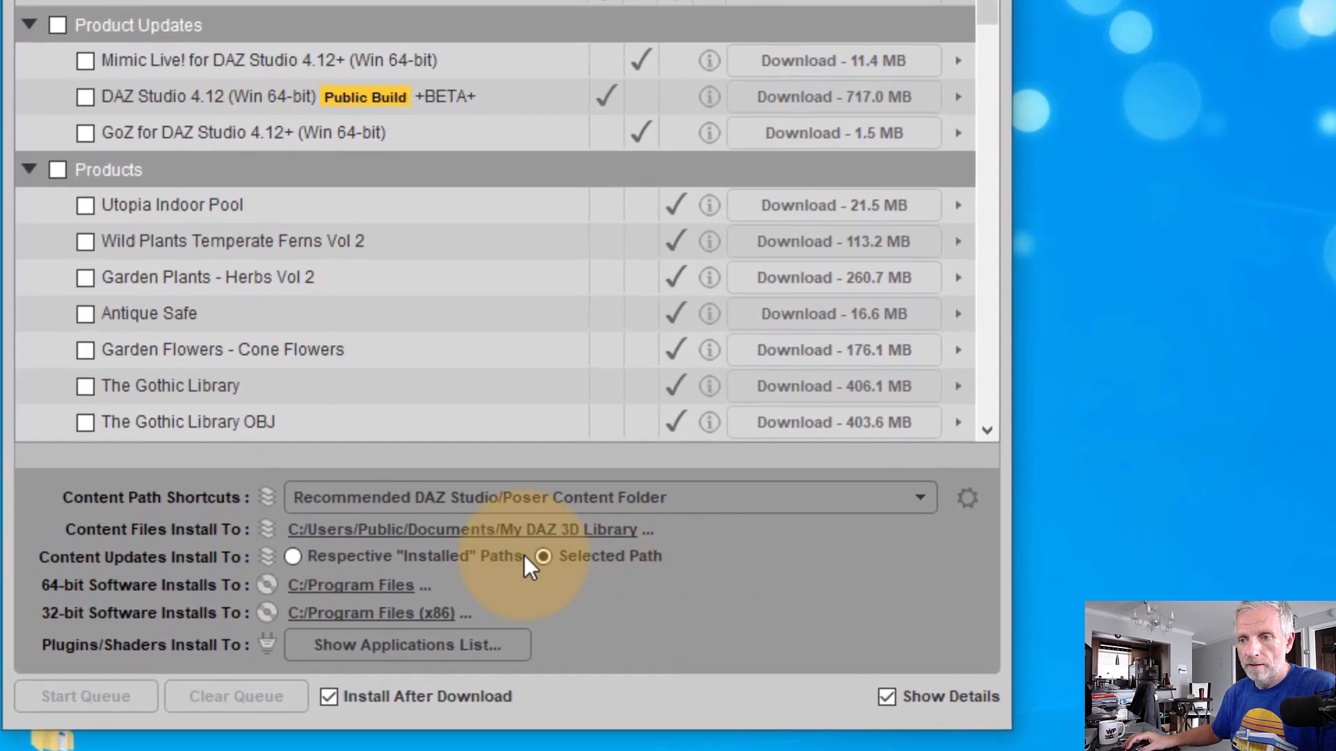
pyautogui.click(902, 498)
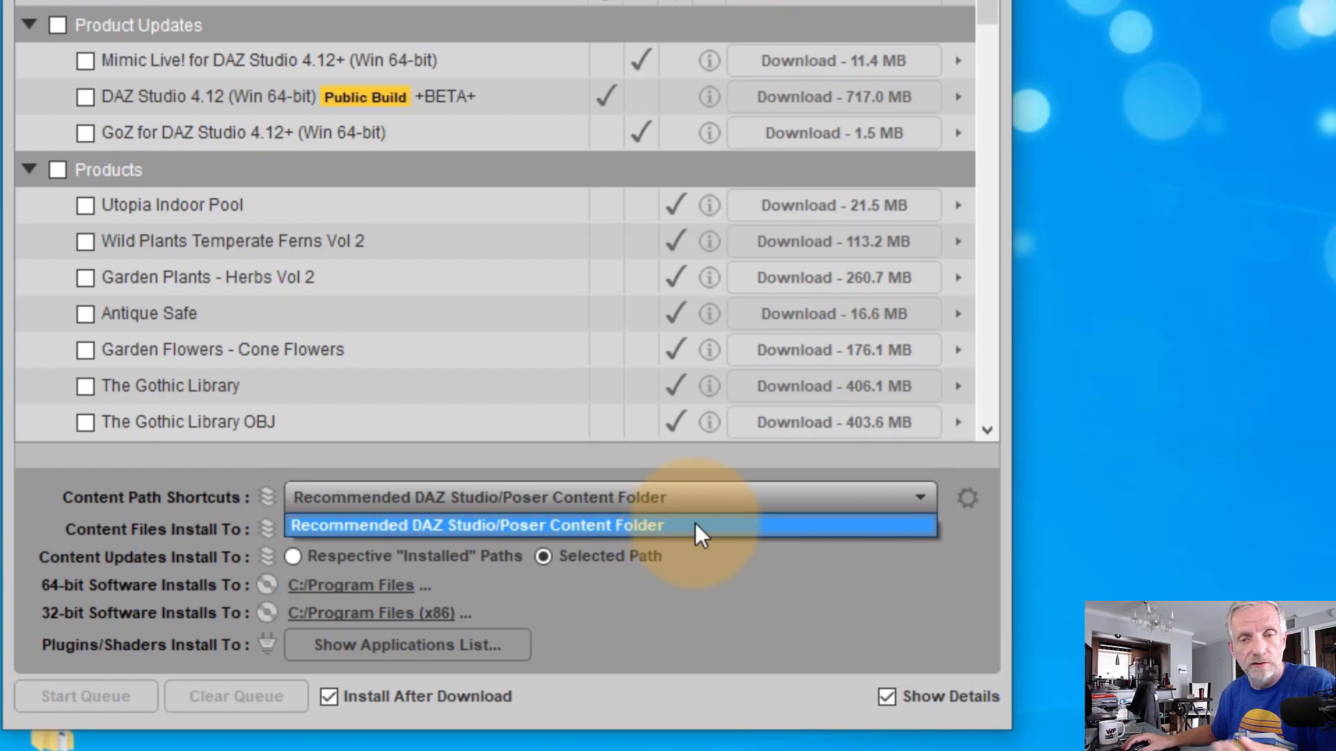
pyautogui.click(722, 542)
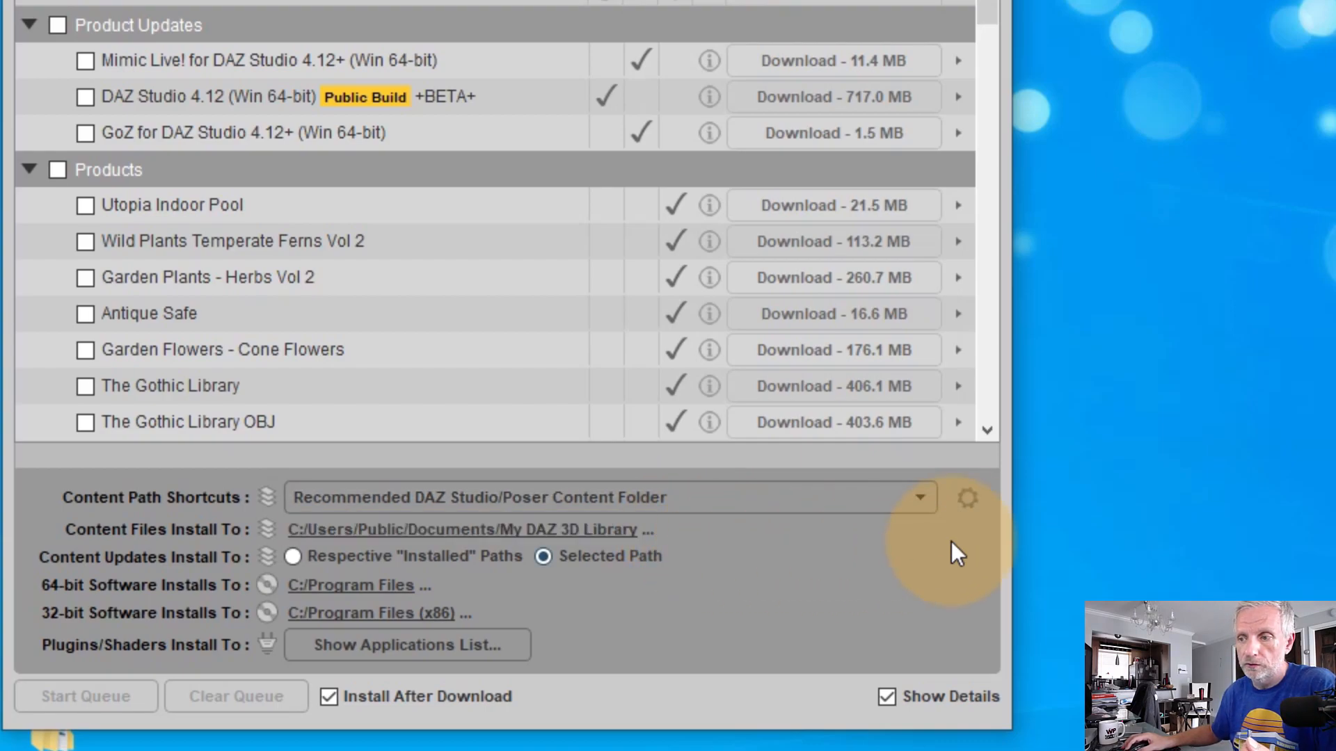
# Add a content path shortcut labelled "Test Directoy" pointing to the Desktop's DAZ Test folder, widen the Label column and accept the settings
pyautogui.click(977, 503)
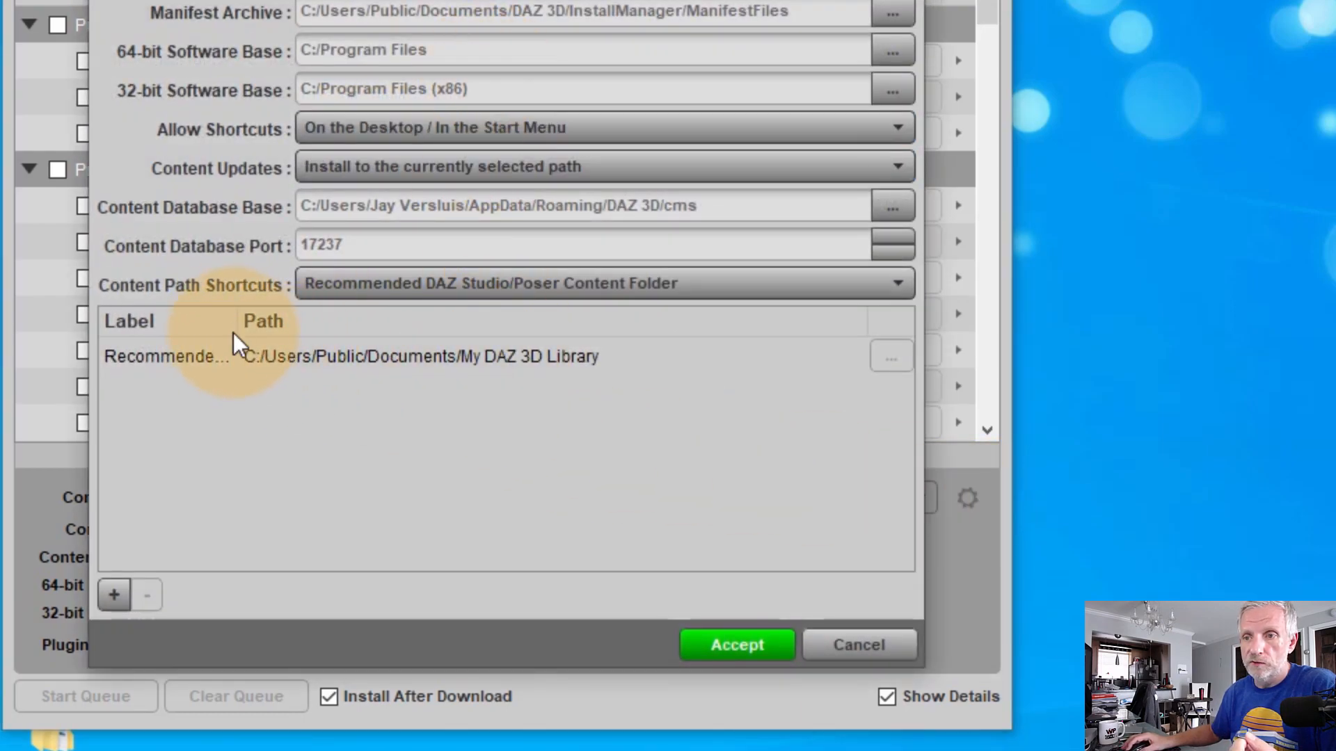
pyautogui.moveTo(235, 322); pyautogui.dragTo(292, 321)
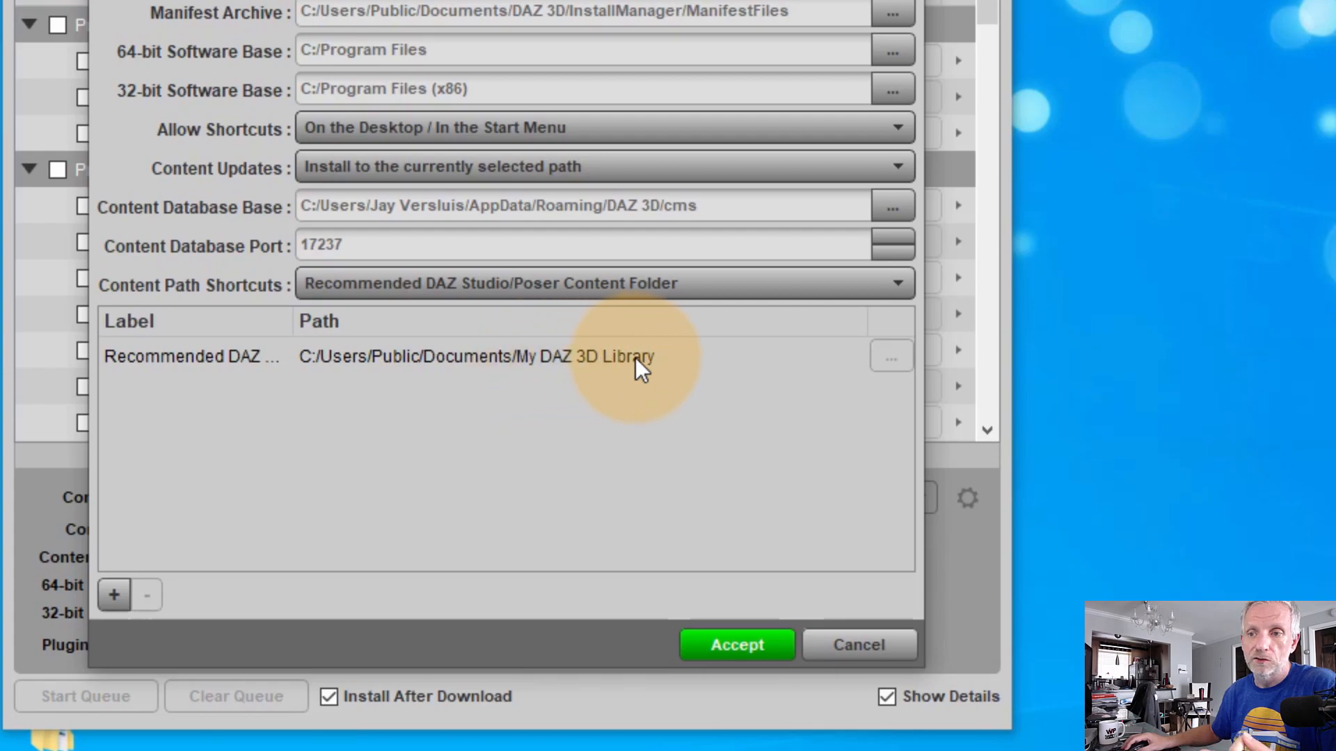
pyautogui.click(114, 593)
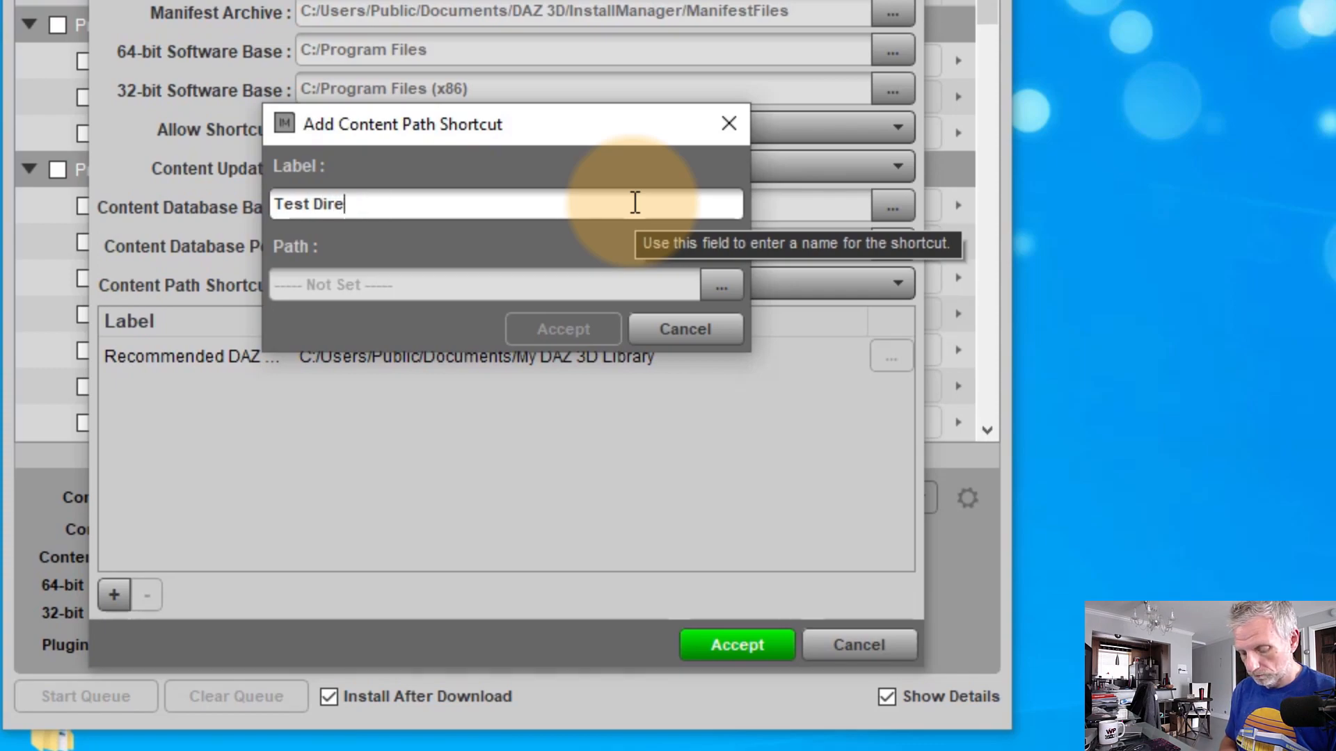
pyautogui.click(720, 285)
pyautogui.click(445, 402)
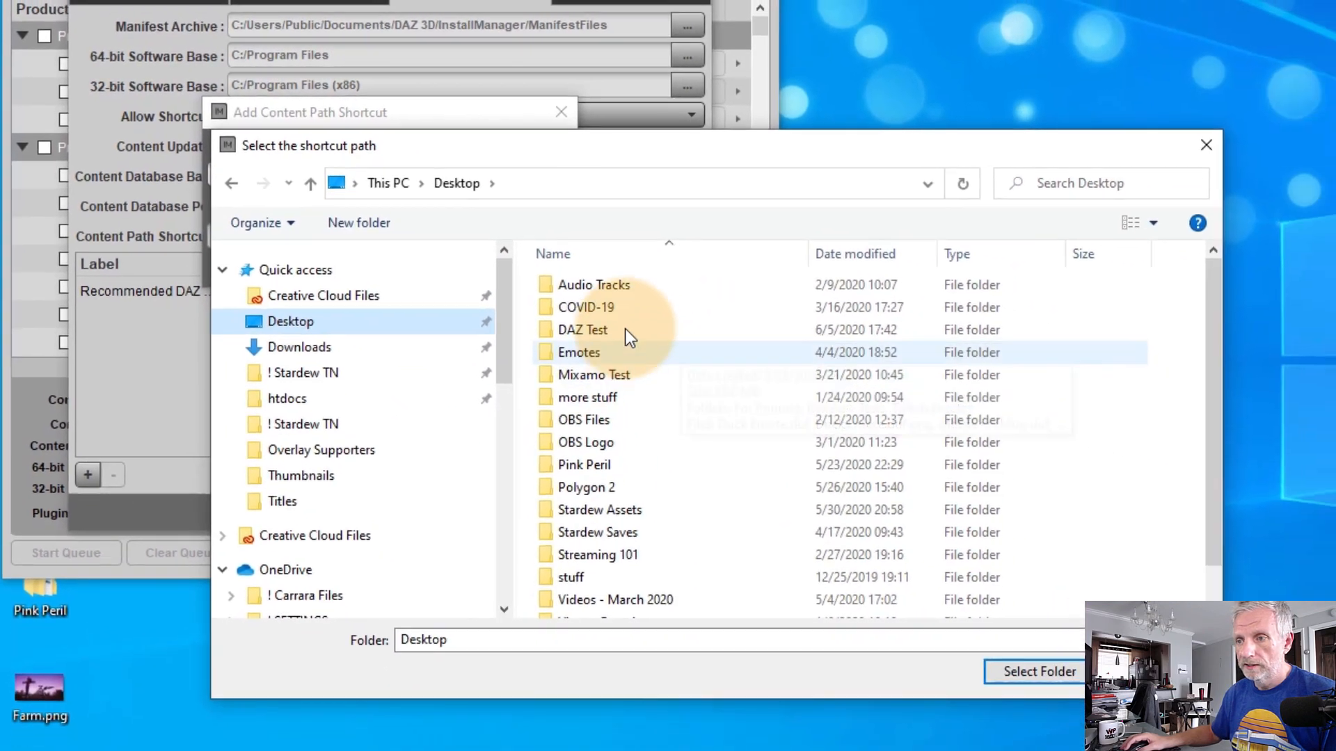
pyautogui.doubleClick(772, 391)
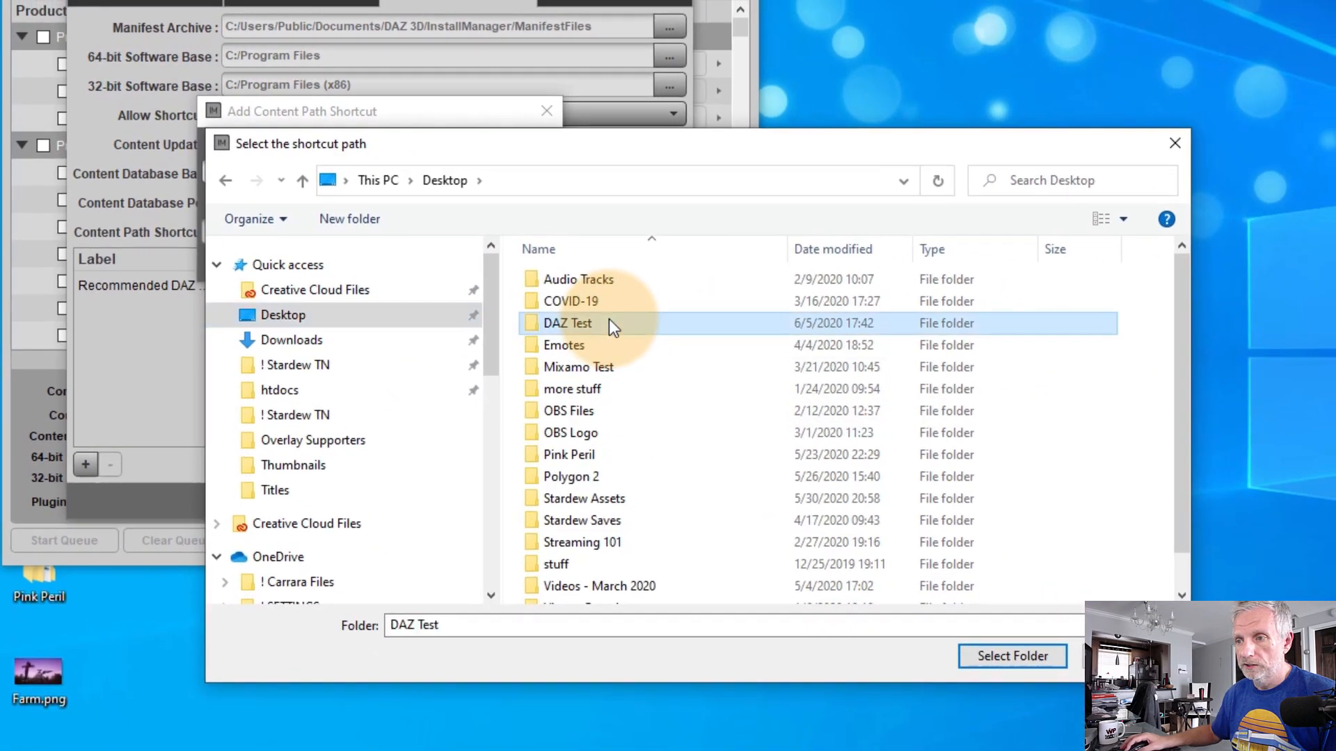
pyautogui.click(1019, 664)
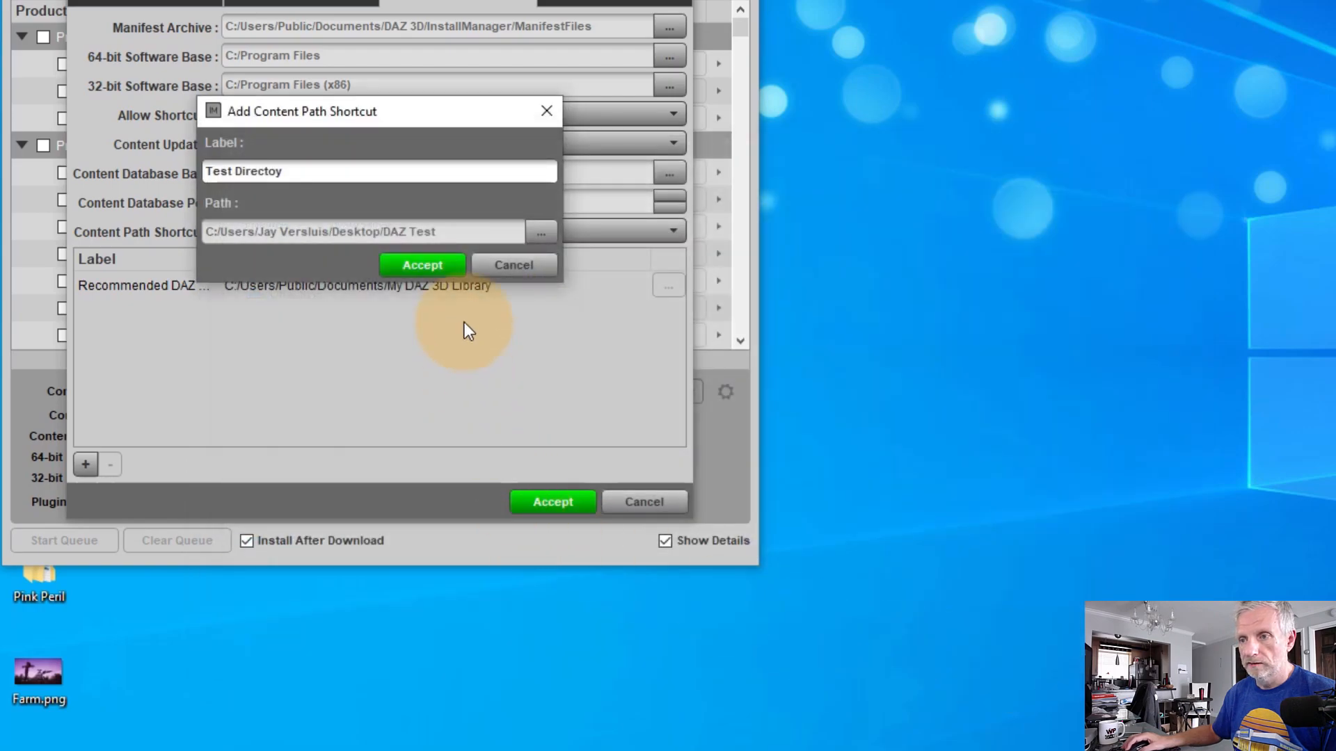
pyautogui.click(448, 264)
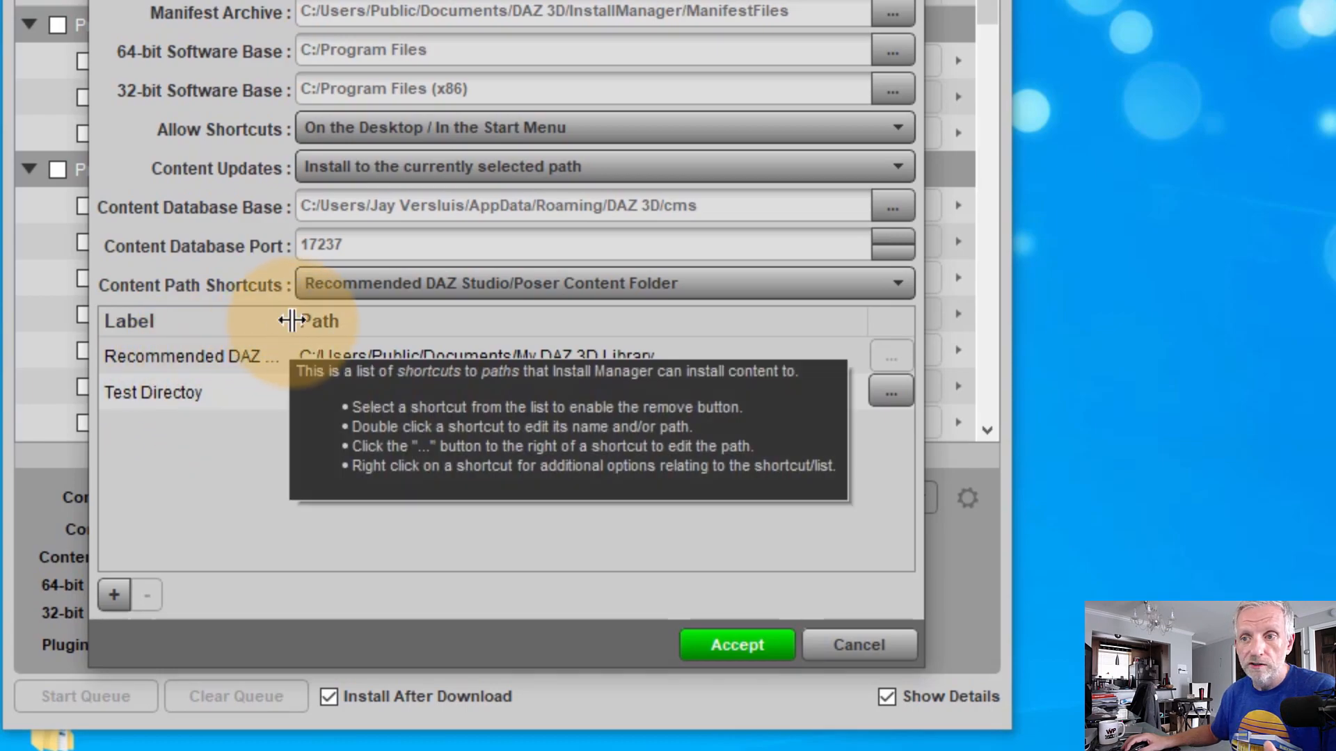
pyautogui.moveTo(290, 321); pyautogui.dragTo(384, 322)
pyautogui.click(742, 646)
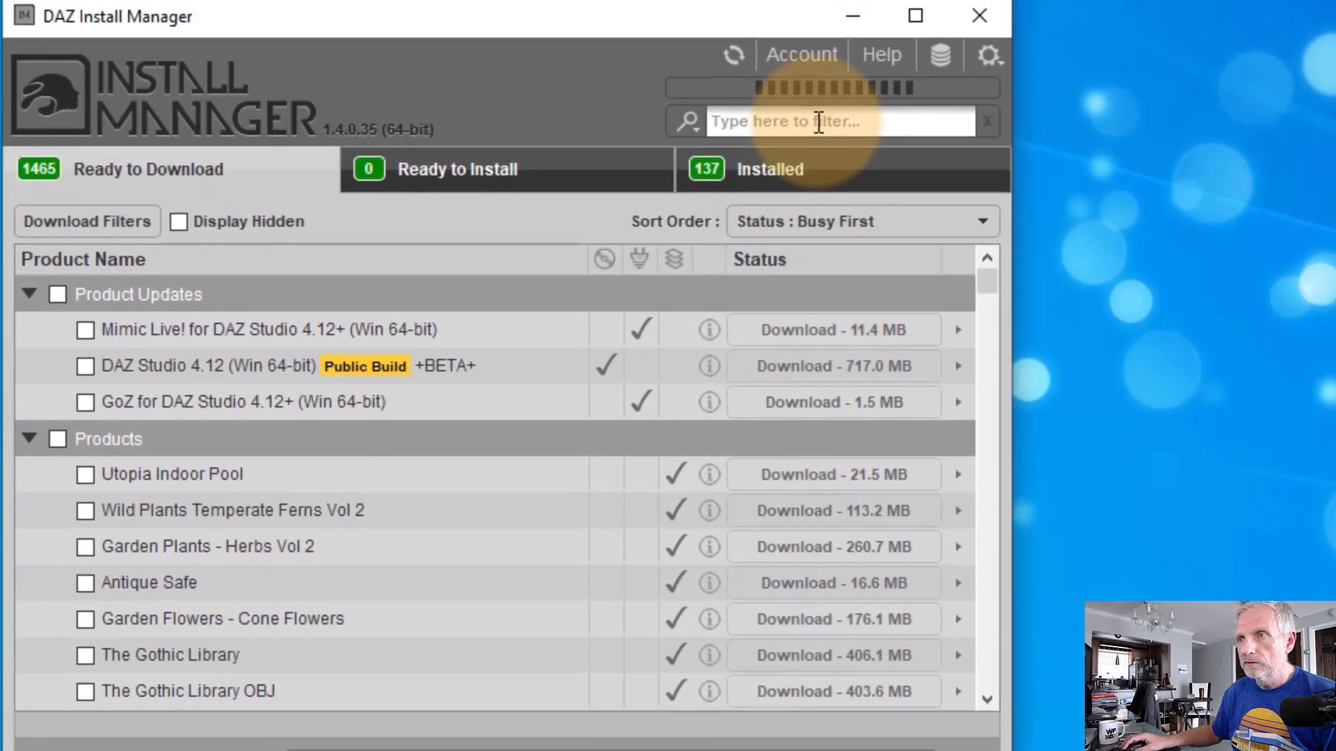
# Filter the products ready to download by "charl" and mark Charlotte 8 for download
pyautogui.click(819, 127)
pyautogui.write('charl')
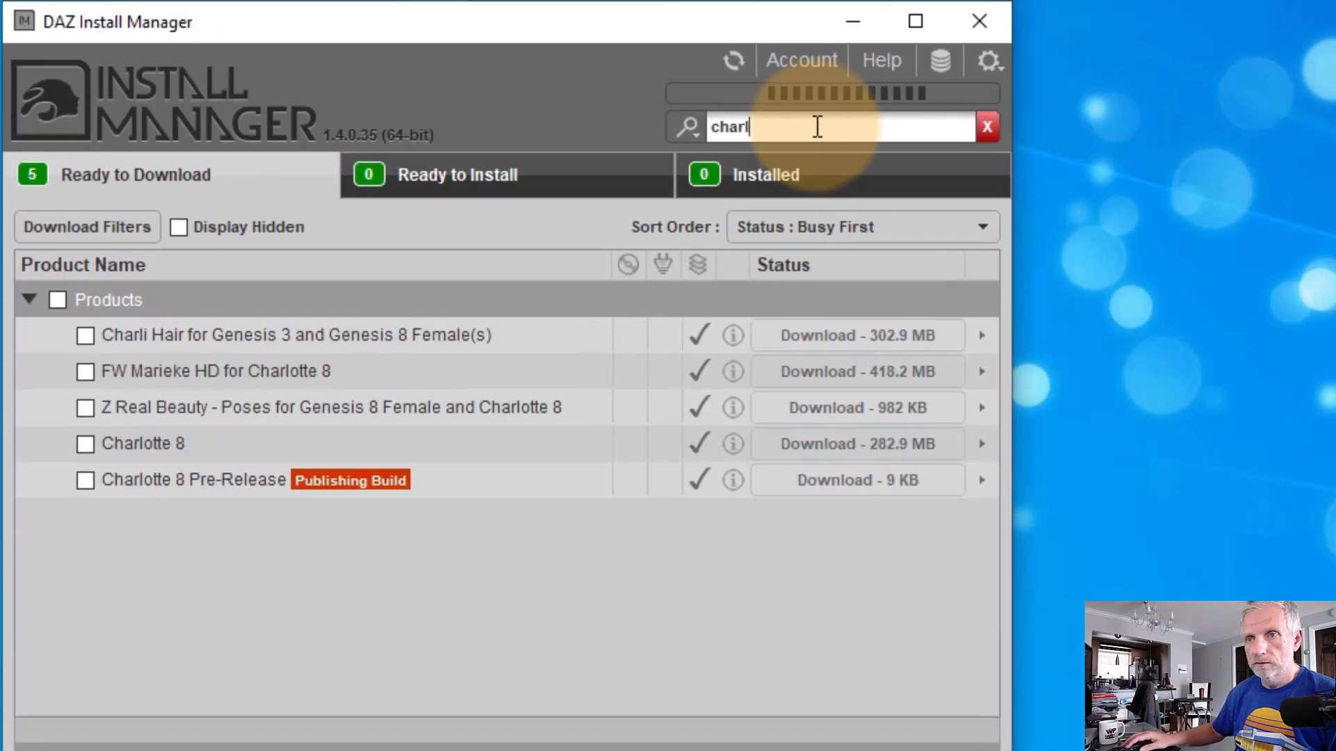
pyautogui.rightClick(817, 127)
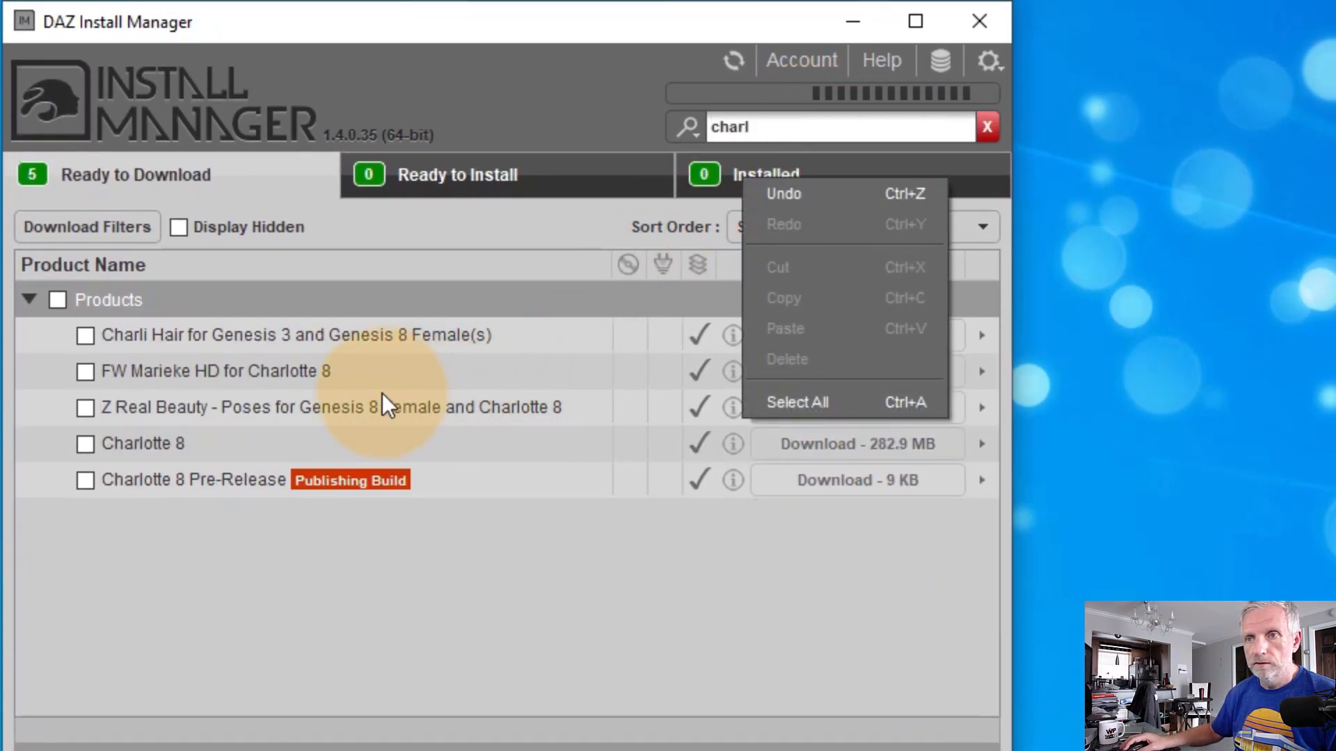
pyautogui.click(84, 449)
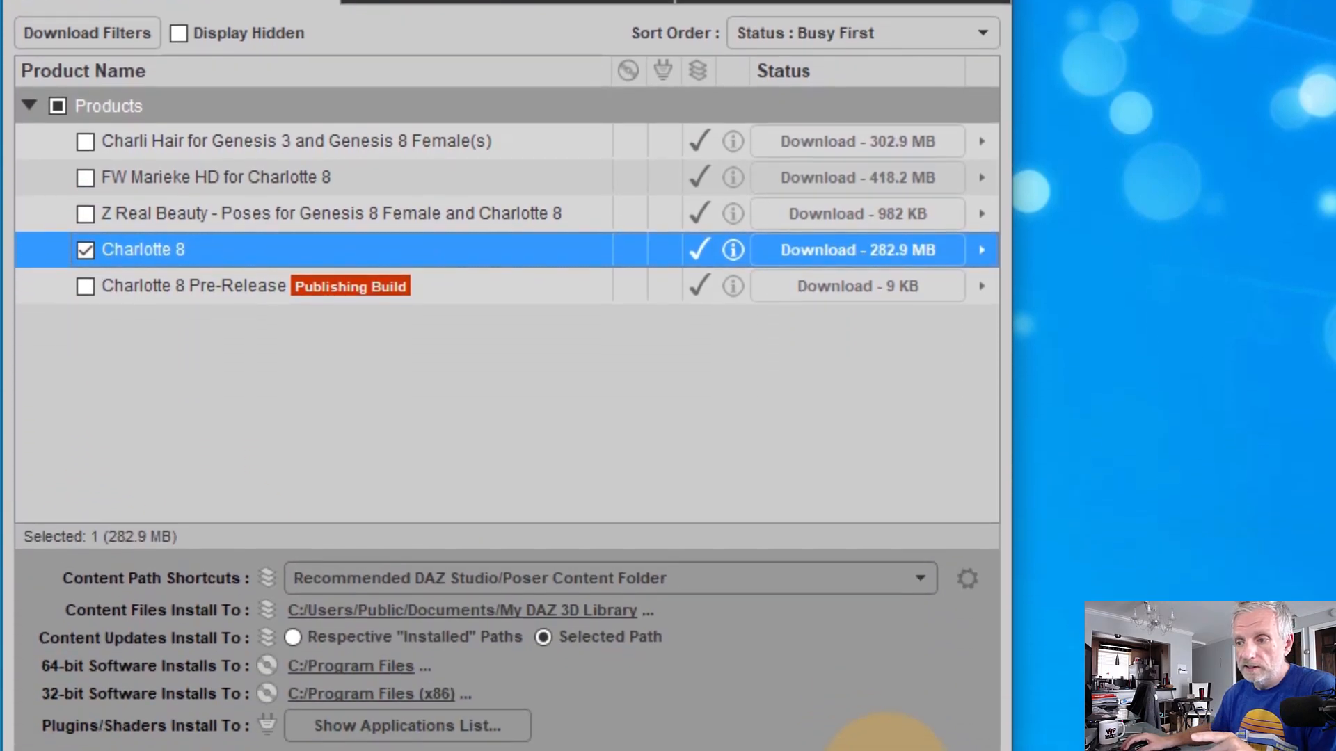
# Choose the "Test Directoy" content path shortcut as install location for Charlotte 8 and start the download queue
pyautogui.click(887, 697)
pyautogui.click(887, 697)
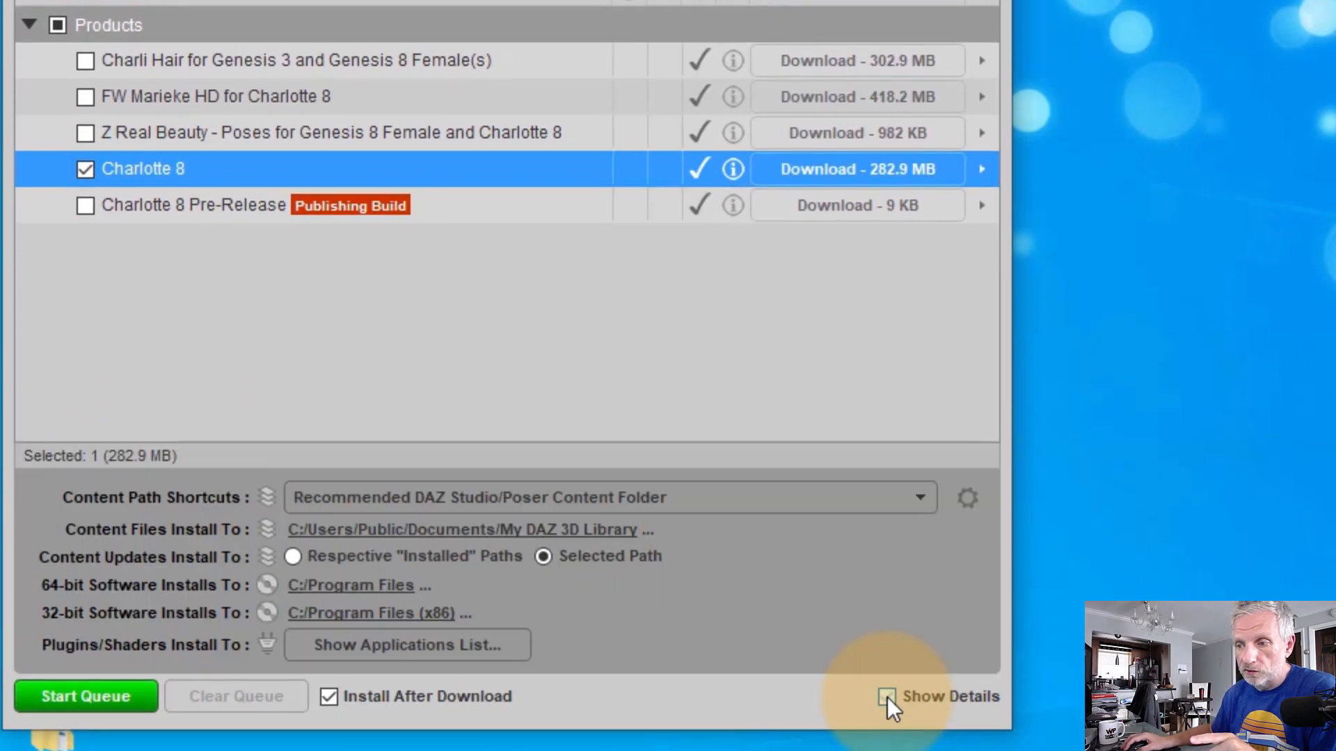
pyautogui.click(778, 501)
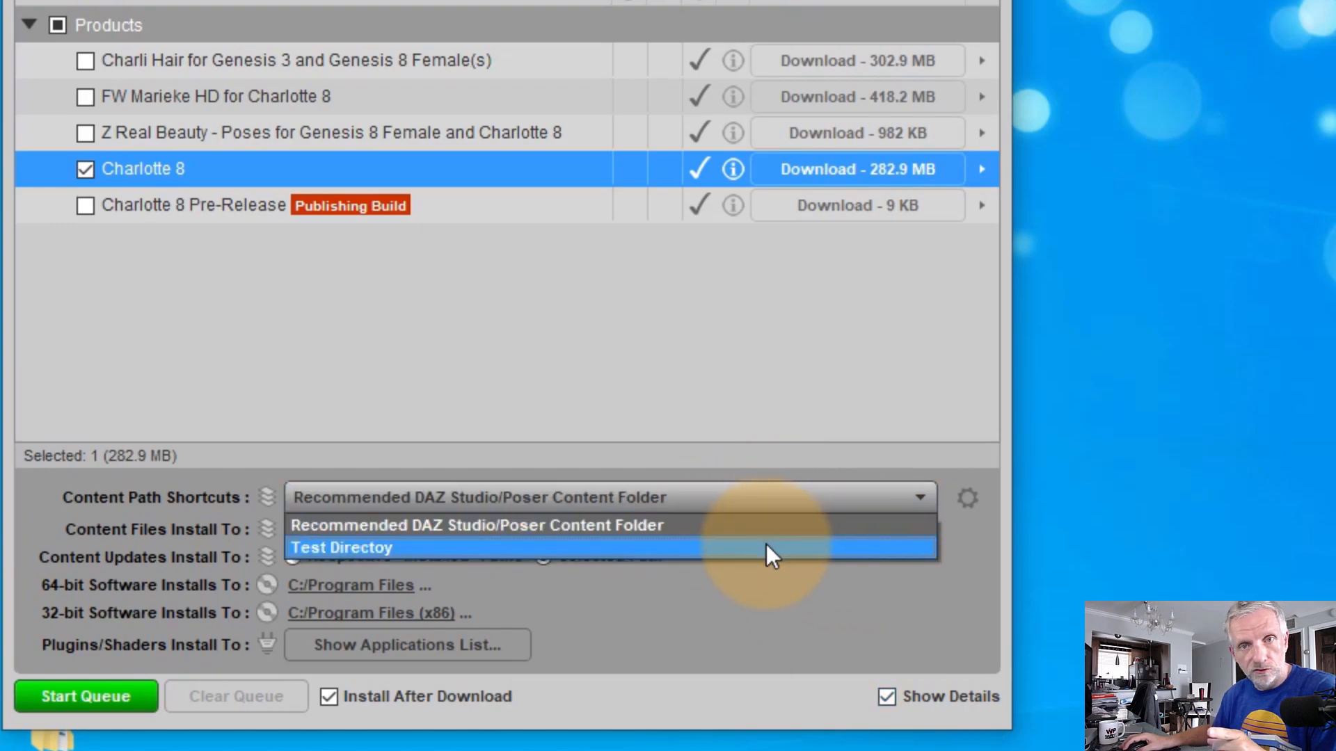
pyautogui.click(766, 547)
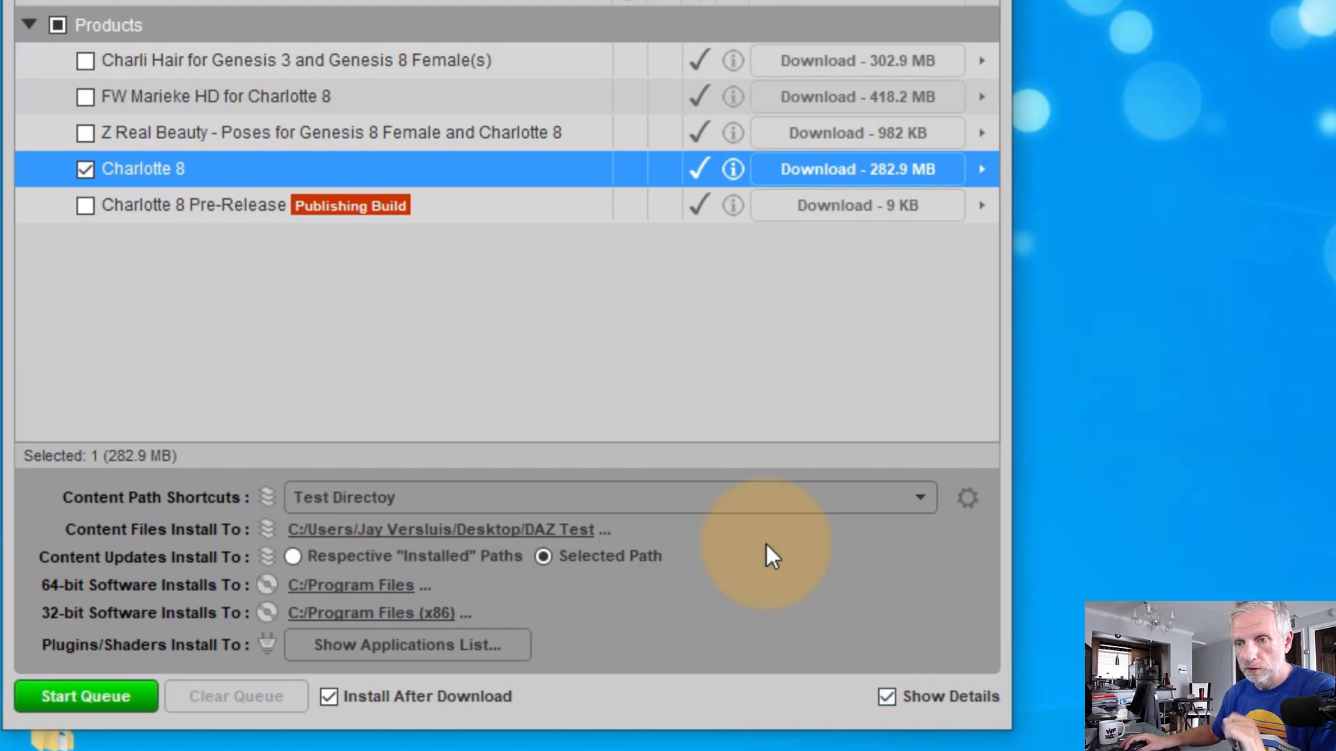
pyautogui.click(128, 702)
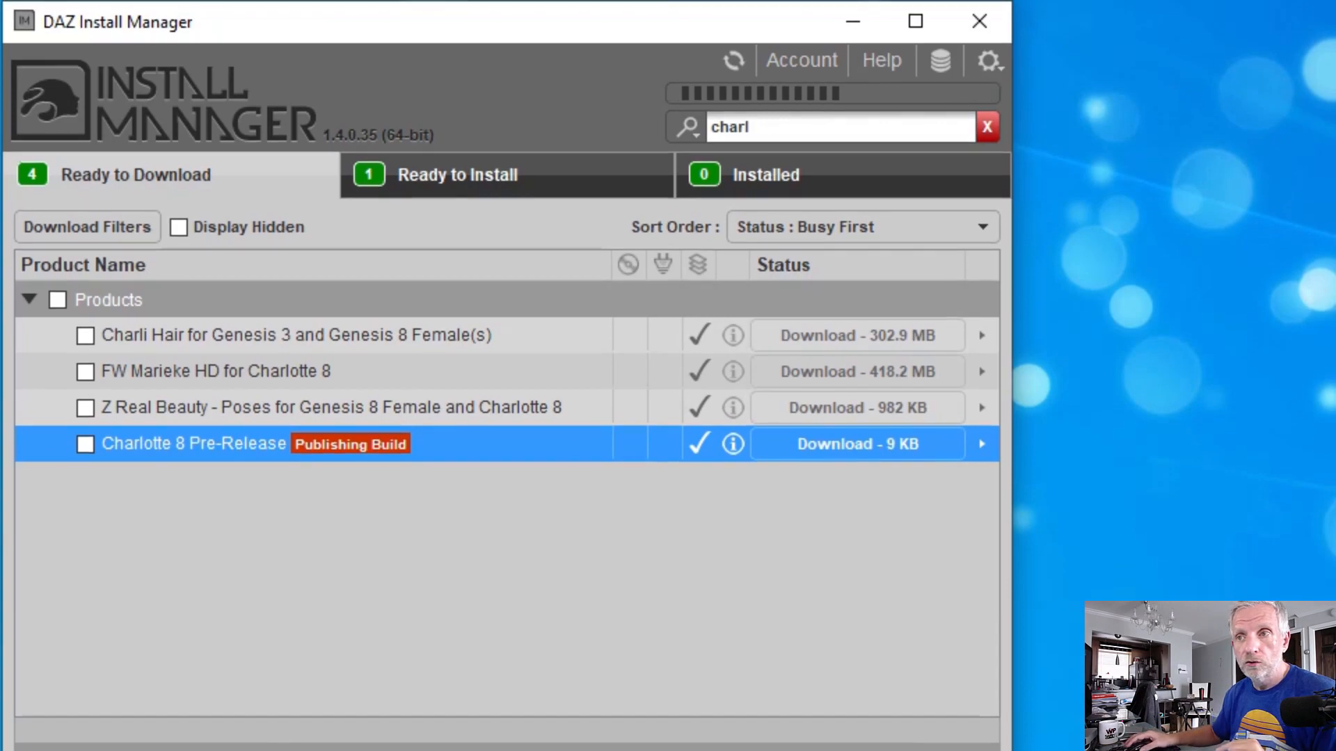
# Close the crashed DAZ Install Manager, launch it again and sign in with the remembered account
pyautogui.click(554, 167)
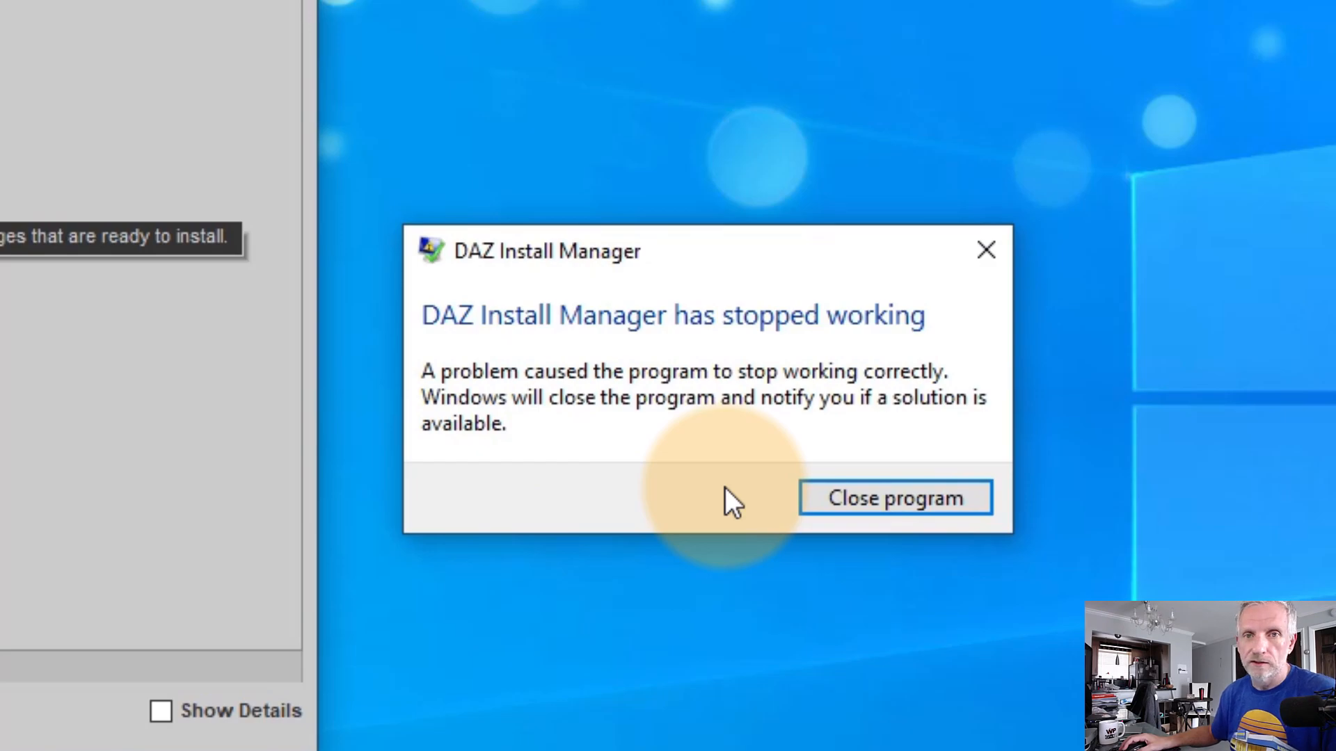
pyautogui.click(974, 498)
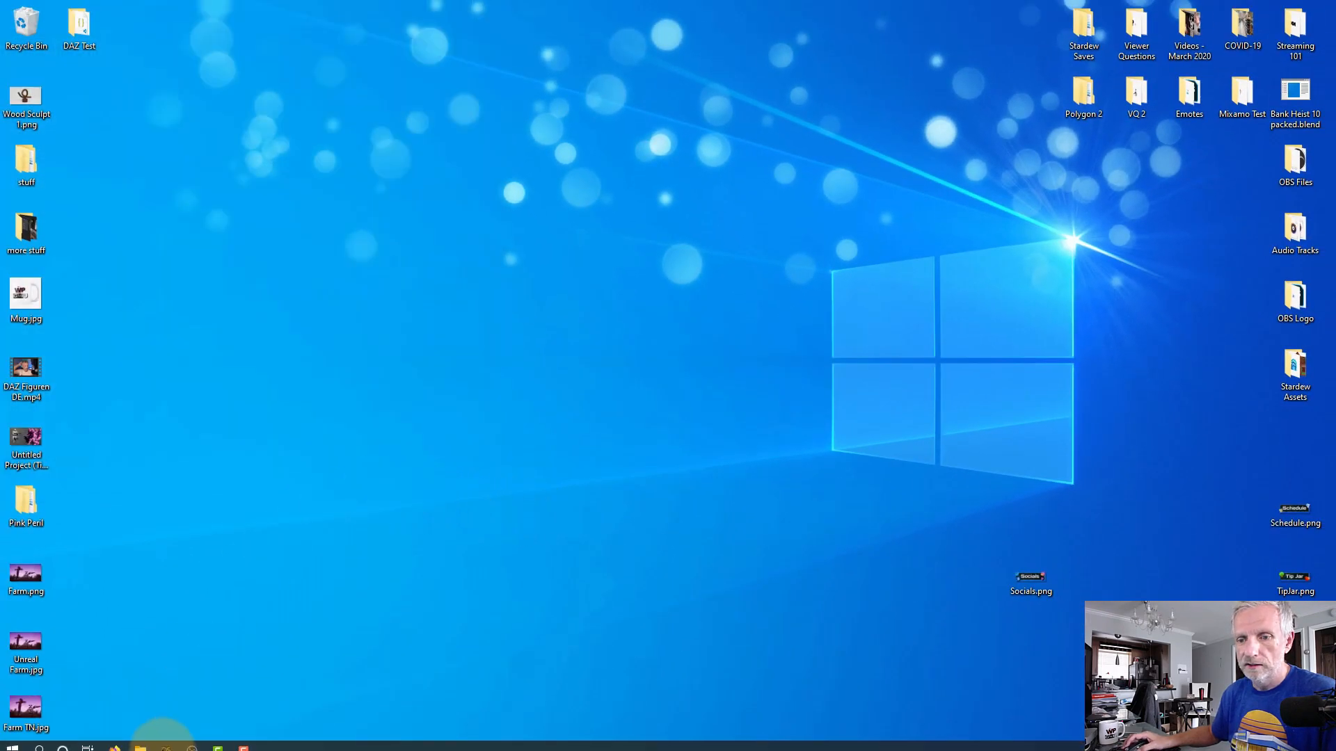
pyautogui.click(13, 740)
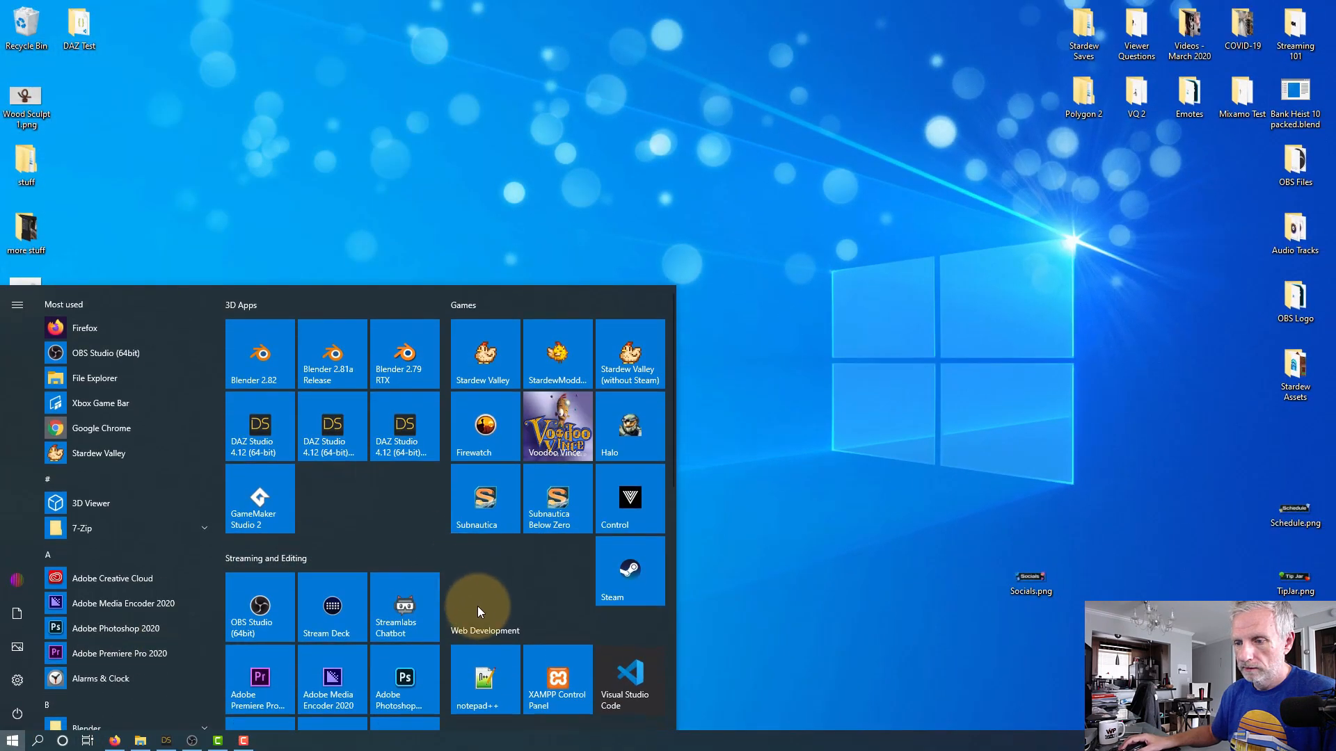
pyautogui.scroll(-3, 477, 608)
pyautogui.click(486, 608)
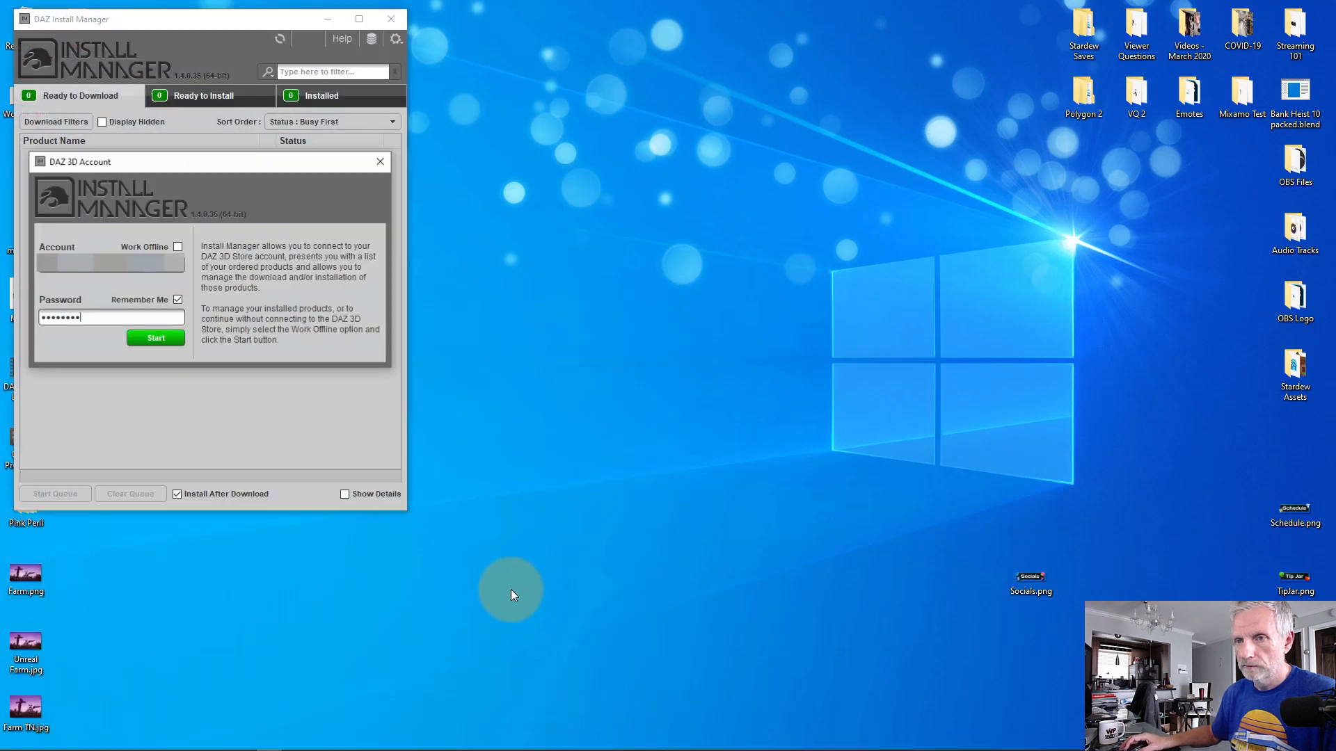
pyautogui.click(167, 339)
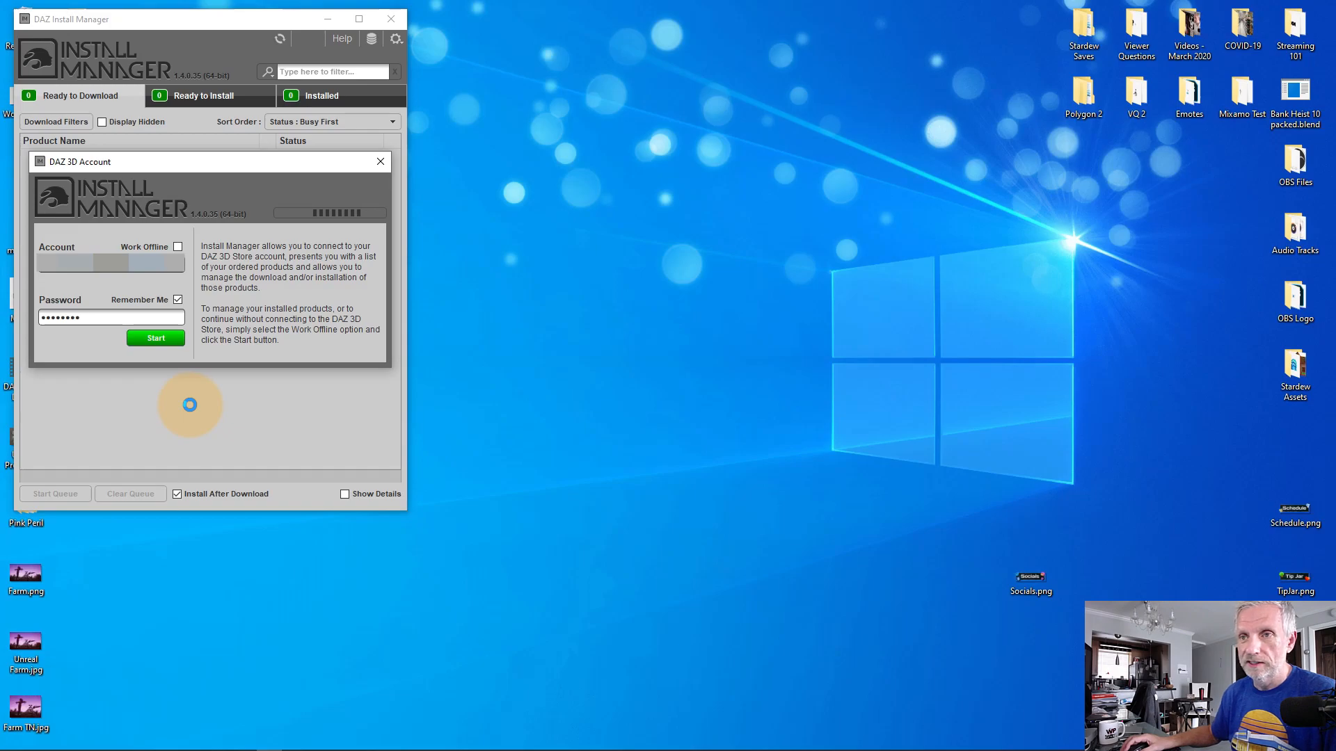
# Install Charlotte 8 from the products ready to install, using the "Test Directoy" content path shortcut
pyautogui.click(206, 98)
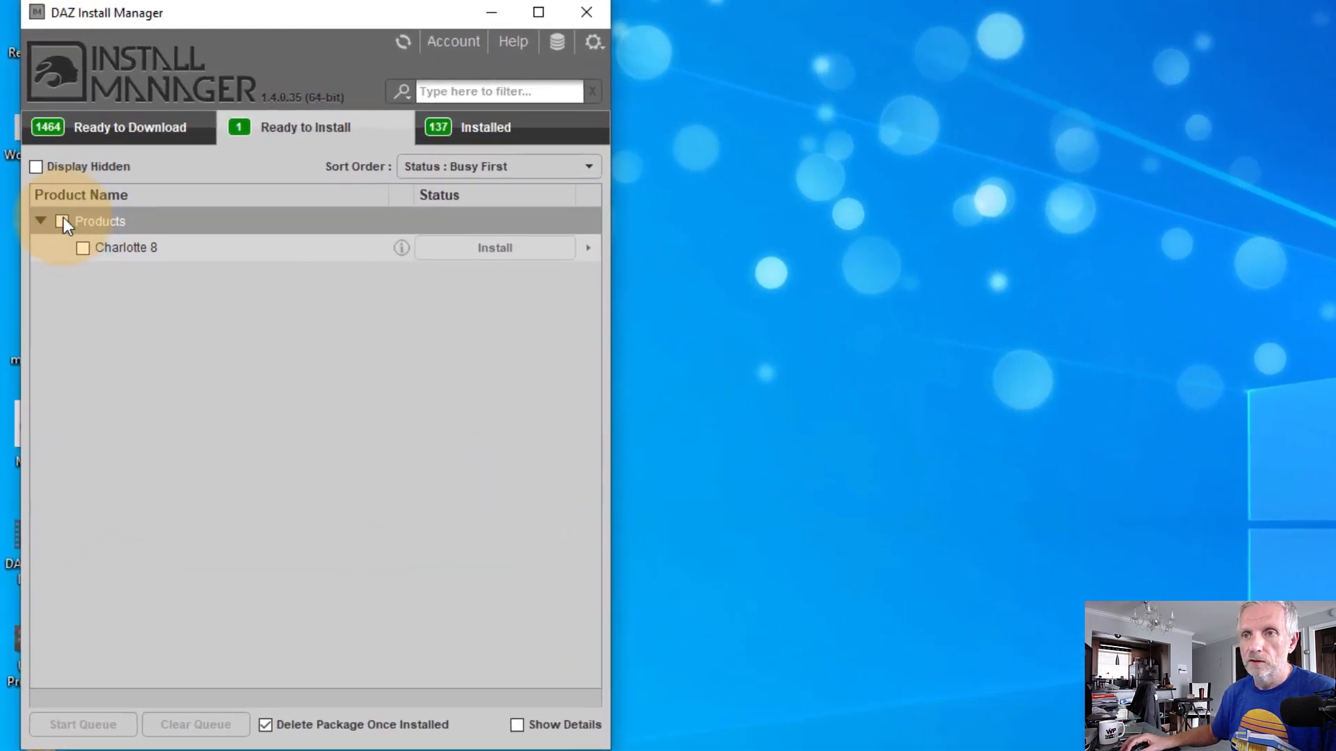
pyautogui.click(62, 221)
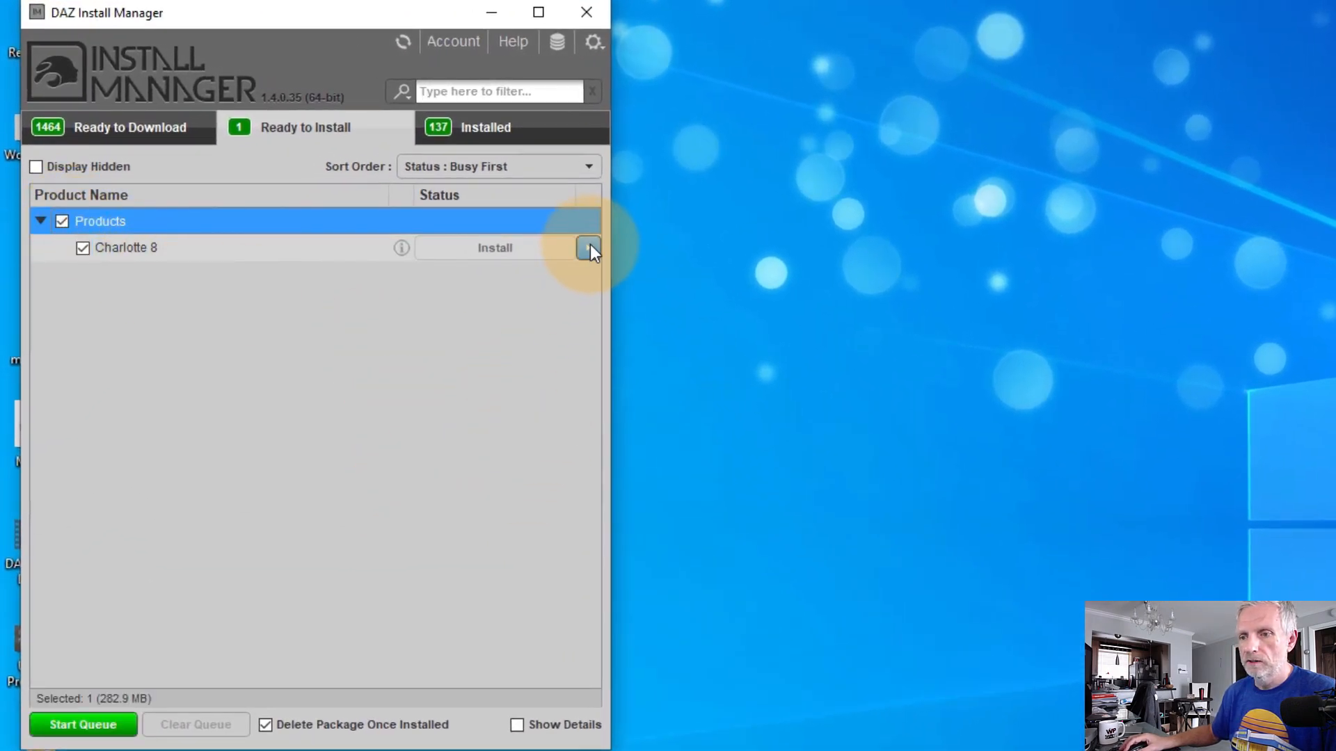
pyautogui.click(530, 723)
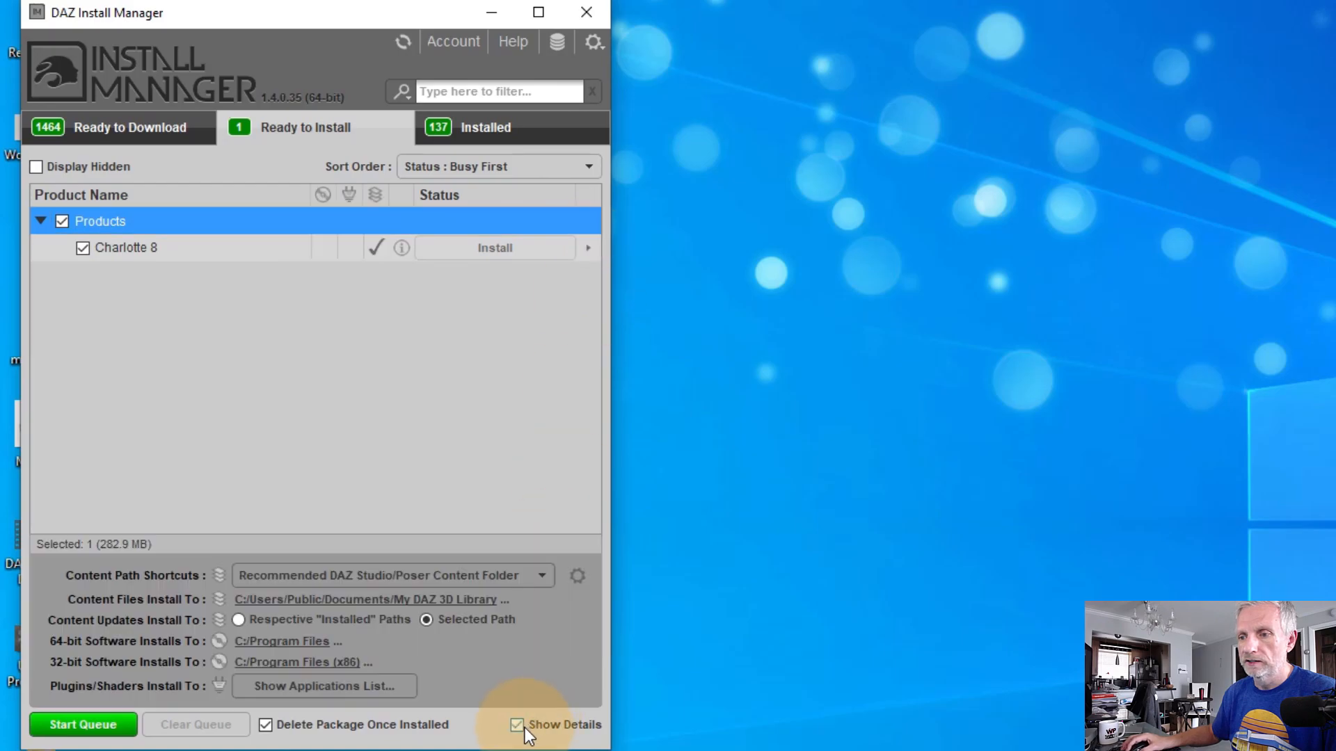
pyautogui.click(540, 575)
pyautogui.click(482, 609)
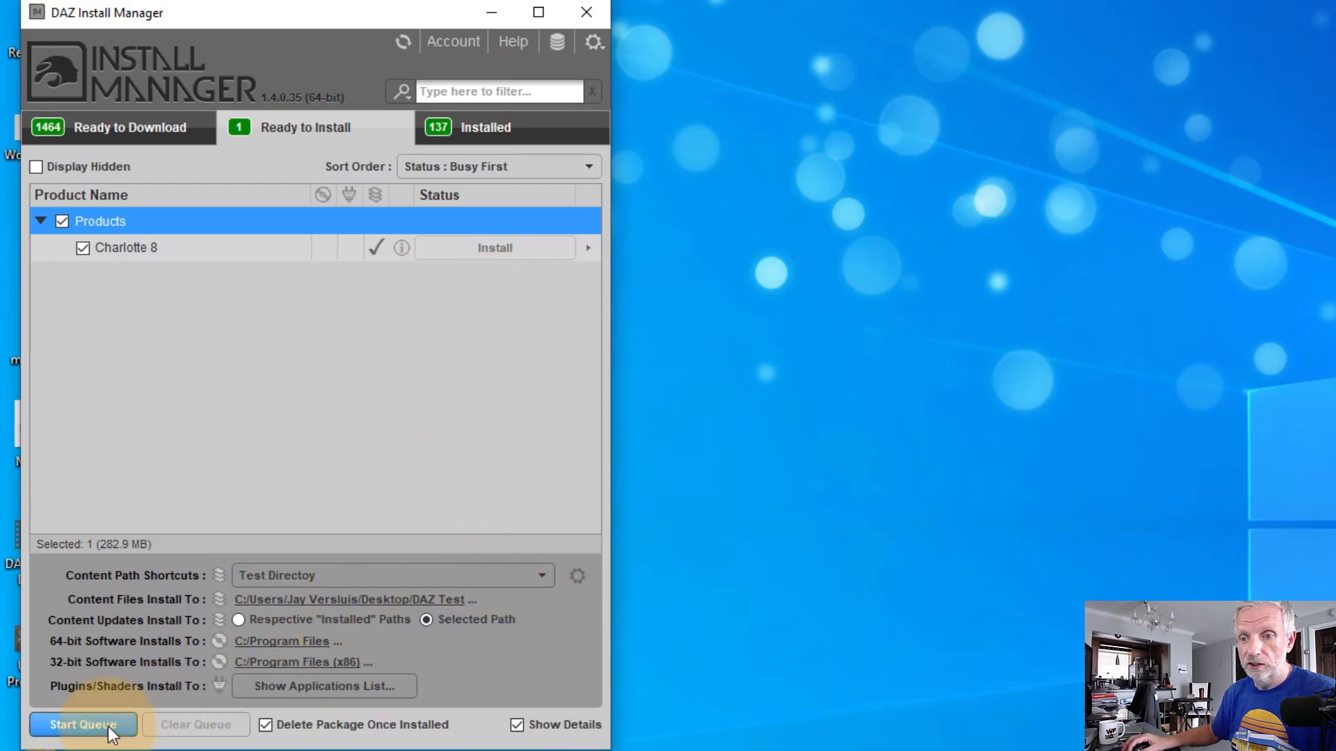
pyautogui.click(83, 724)
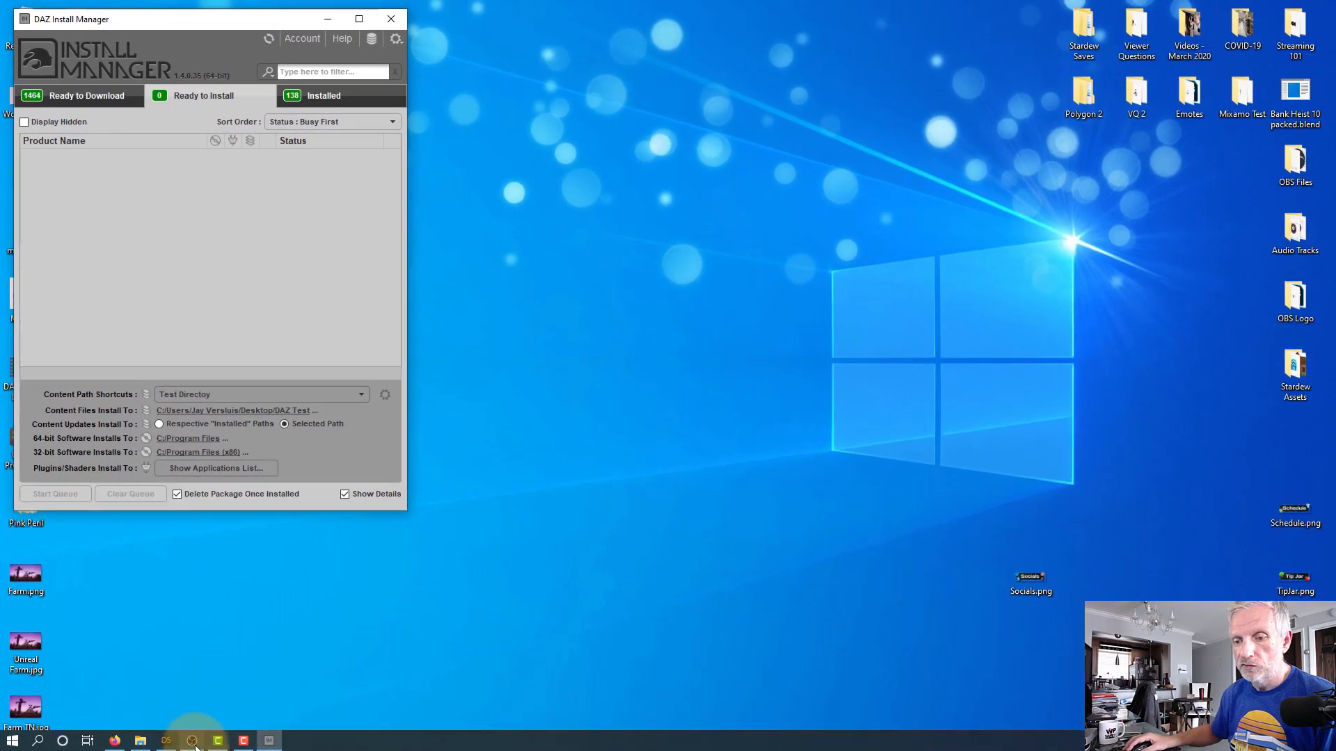
# Switch to DAZ Studio and load Genesis 8 Basic Female from Genesis 8 Starter Essentials in the Smart Content figures
pyautogui.click(193, 742)
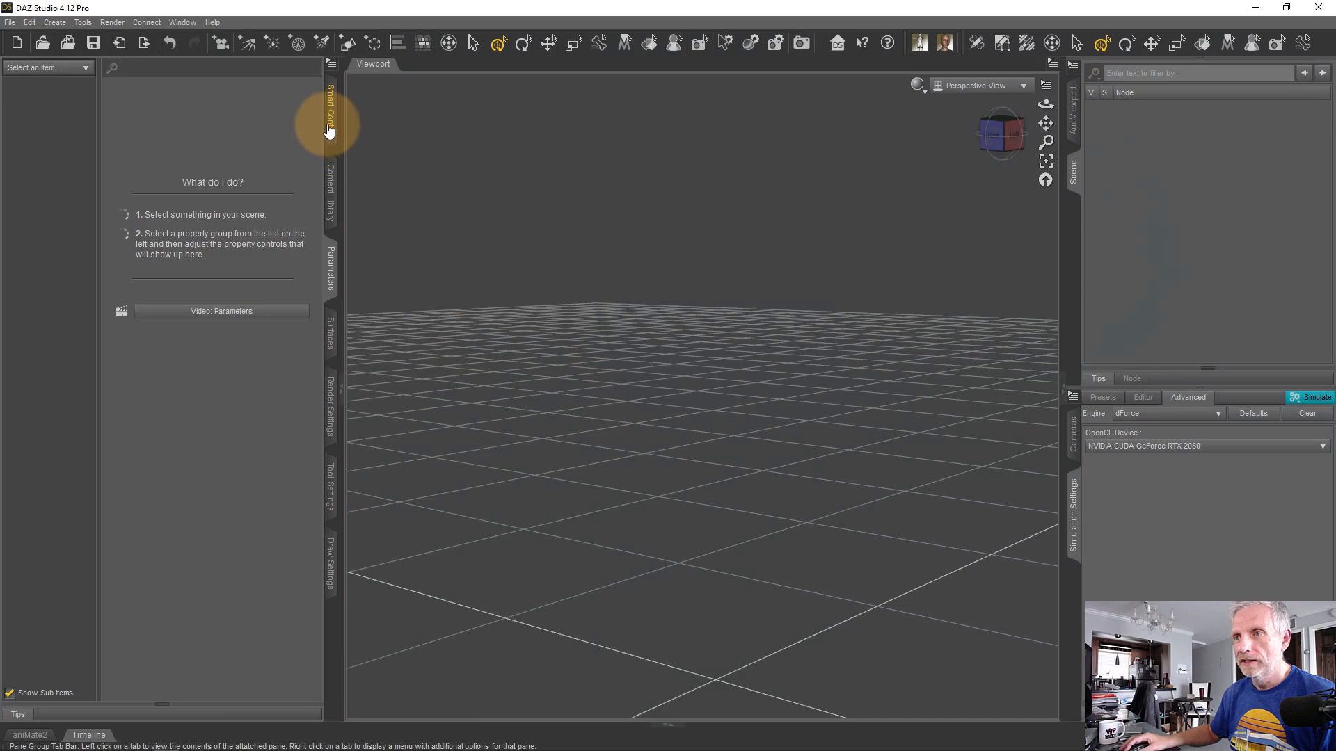
pyautogui.click(329, 130)
pyautogui.scroll(-5, 204, 323)
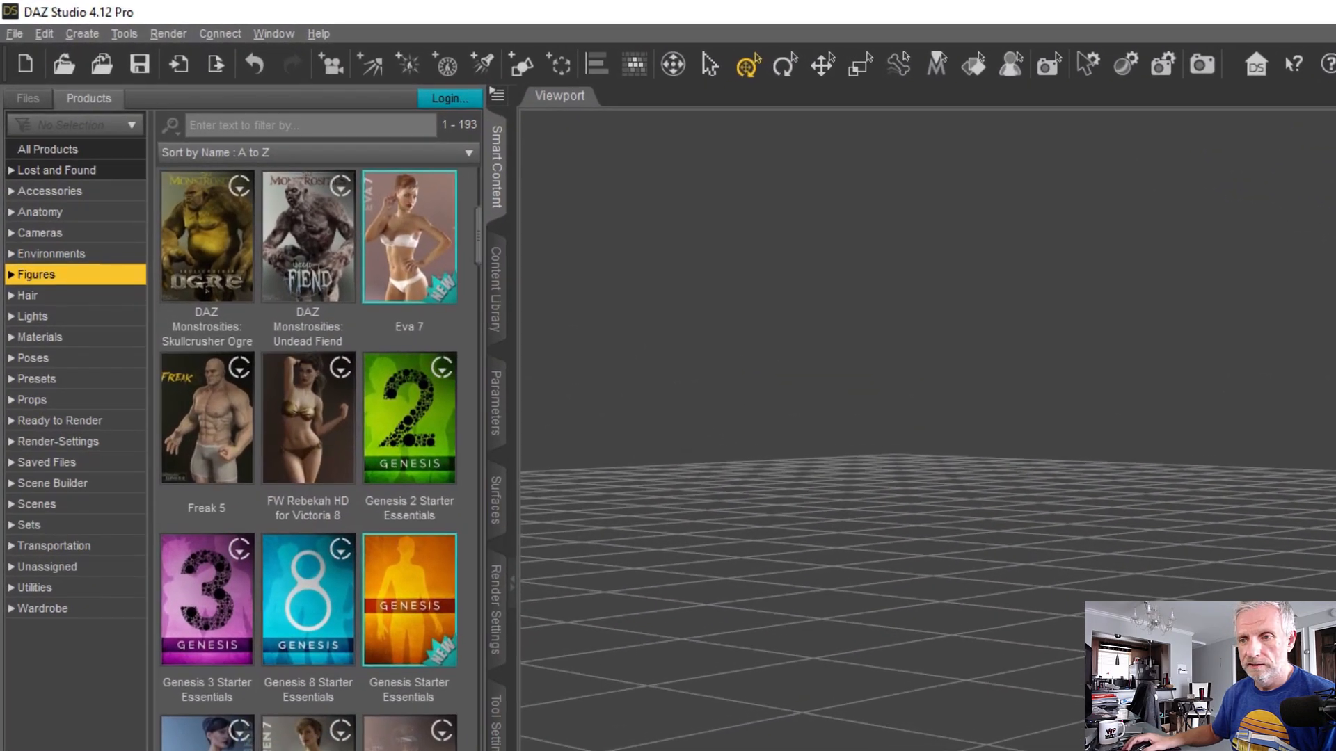
pyautogui.scroll(5, 377, 428)
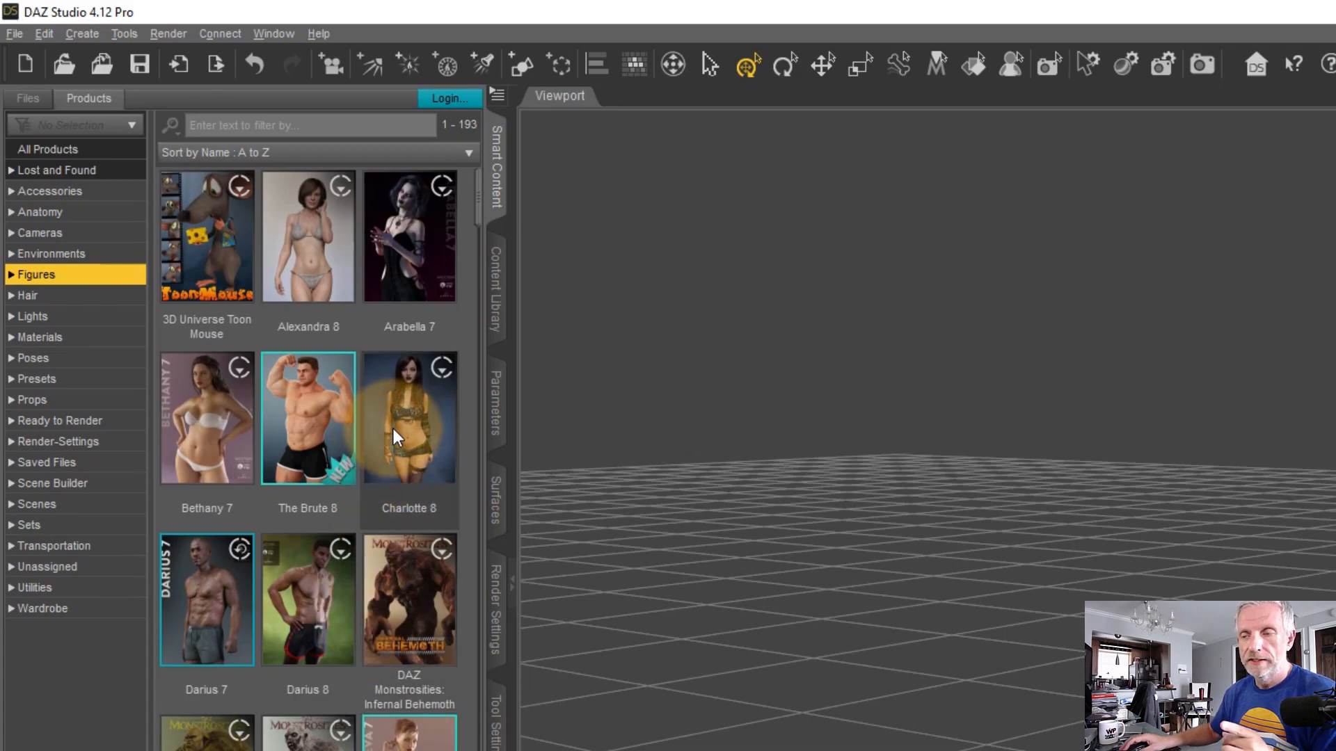
pyautogui.scroll(-5, 349, 449)
pyautogui.scroll(-2, 345, 489)
pyautogui.scroll(5, 345, 490)
pyautogui.click(285, 575)
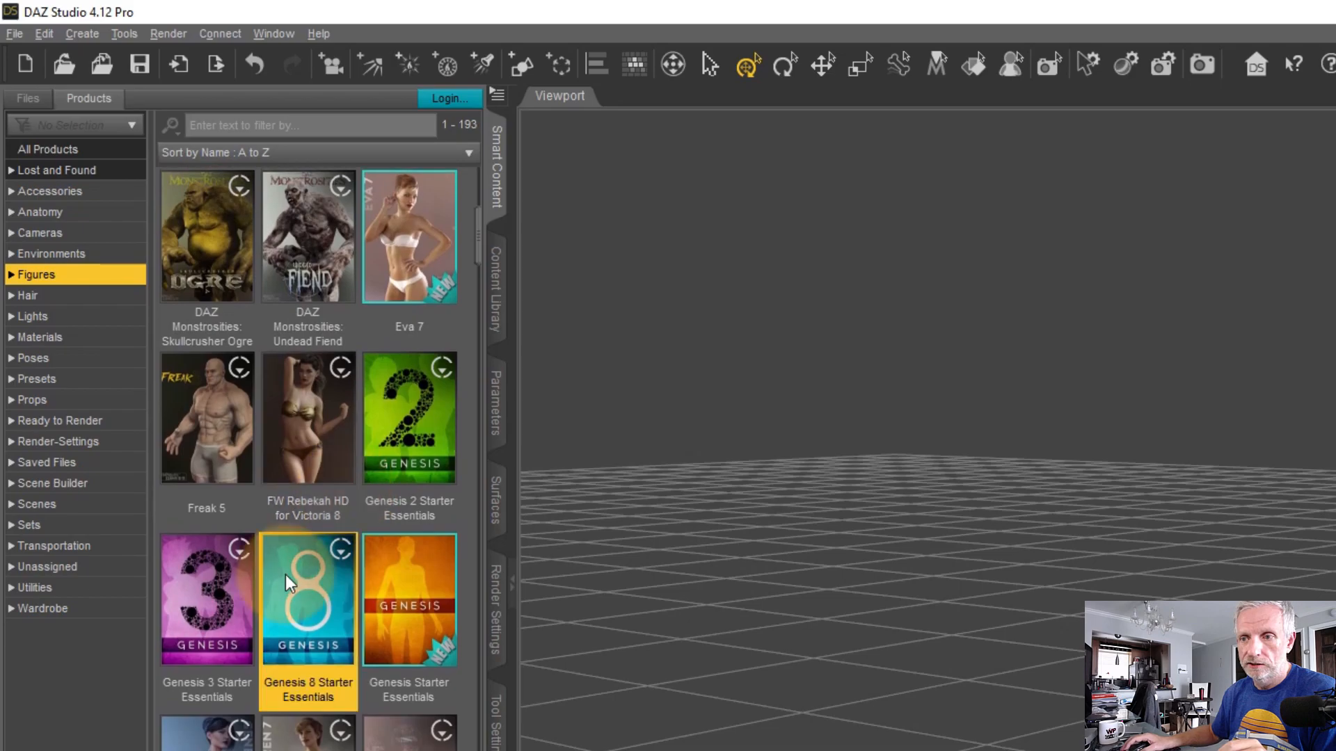
pyautogui.doubleClick(171, 252)
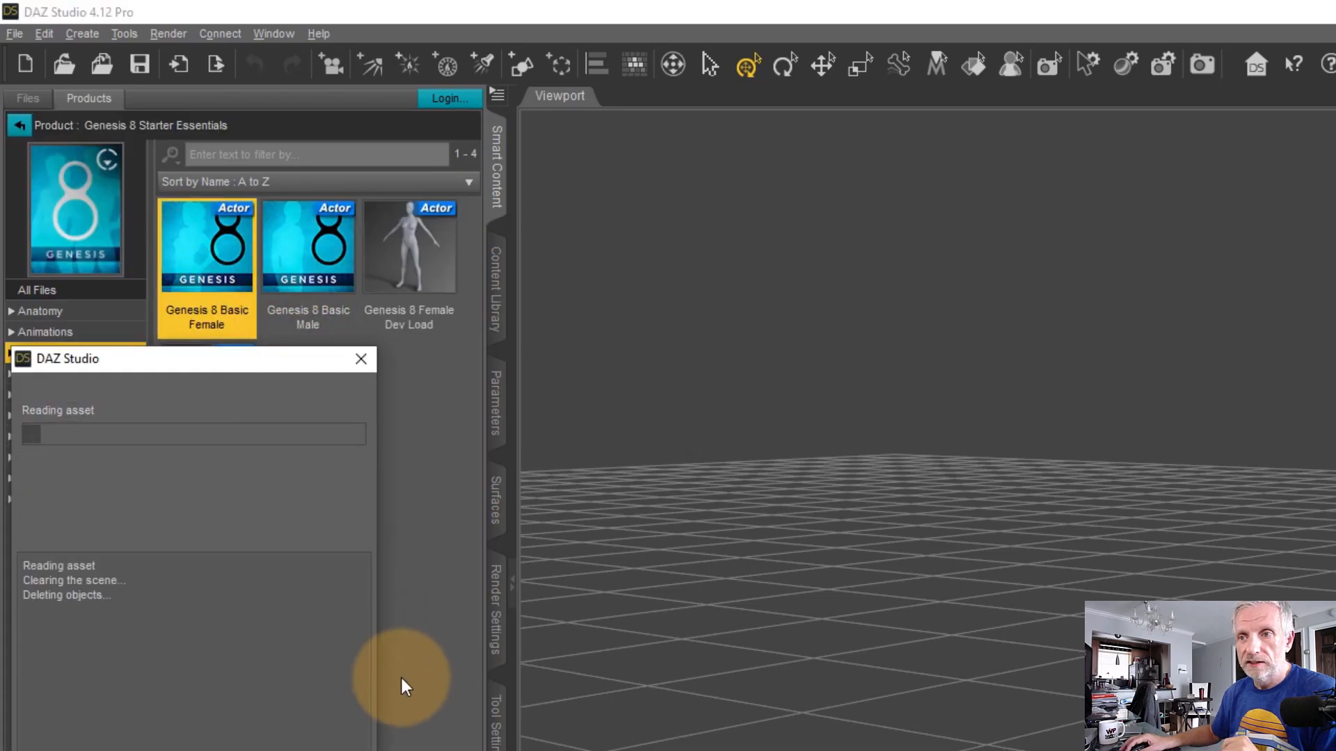
# Try out the Charlotte 8 Body morph on the Genesis 8 Female figure and return it to 0%
pyautogui.click(498, 400)
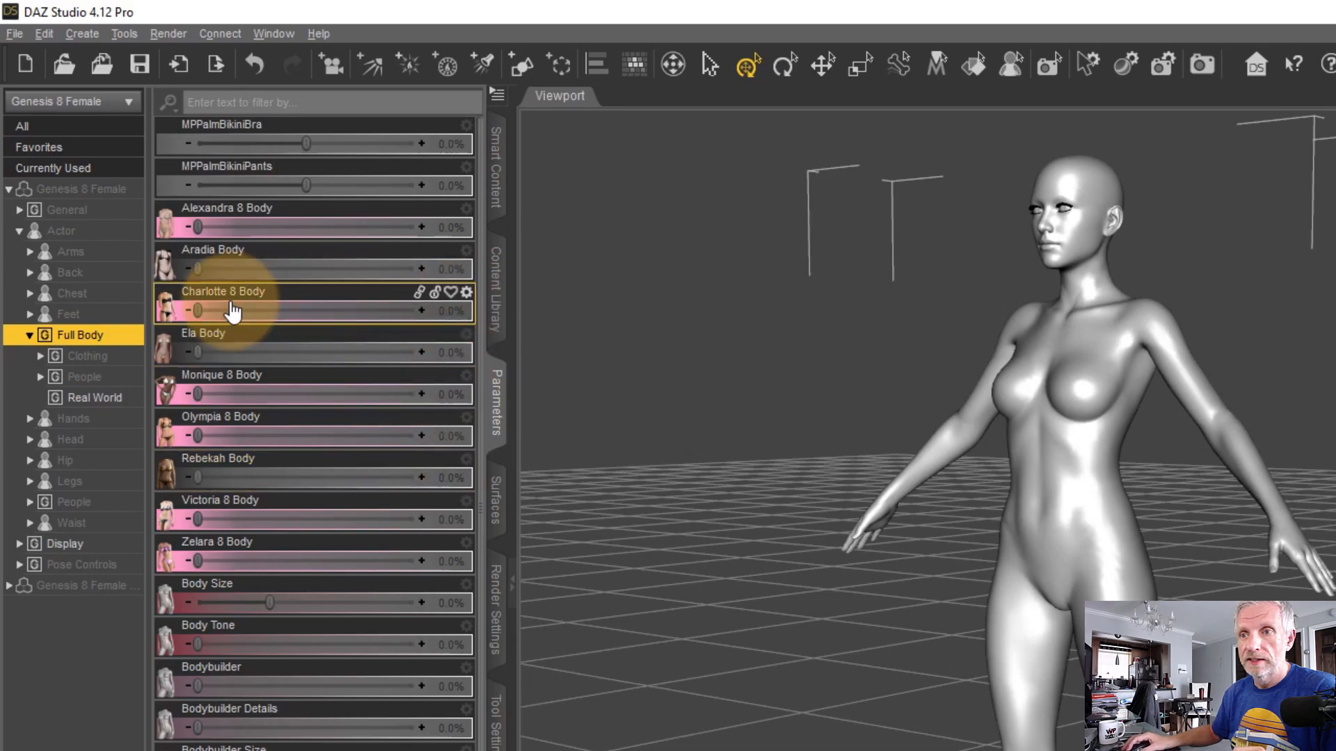
pyautogui.moveTo(232, 311); pyautogui.dragTo(417, 306)
pyautogui.moveTo(212, 309); pyautogui.dragTo(181, 320)
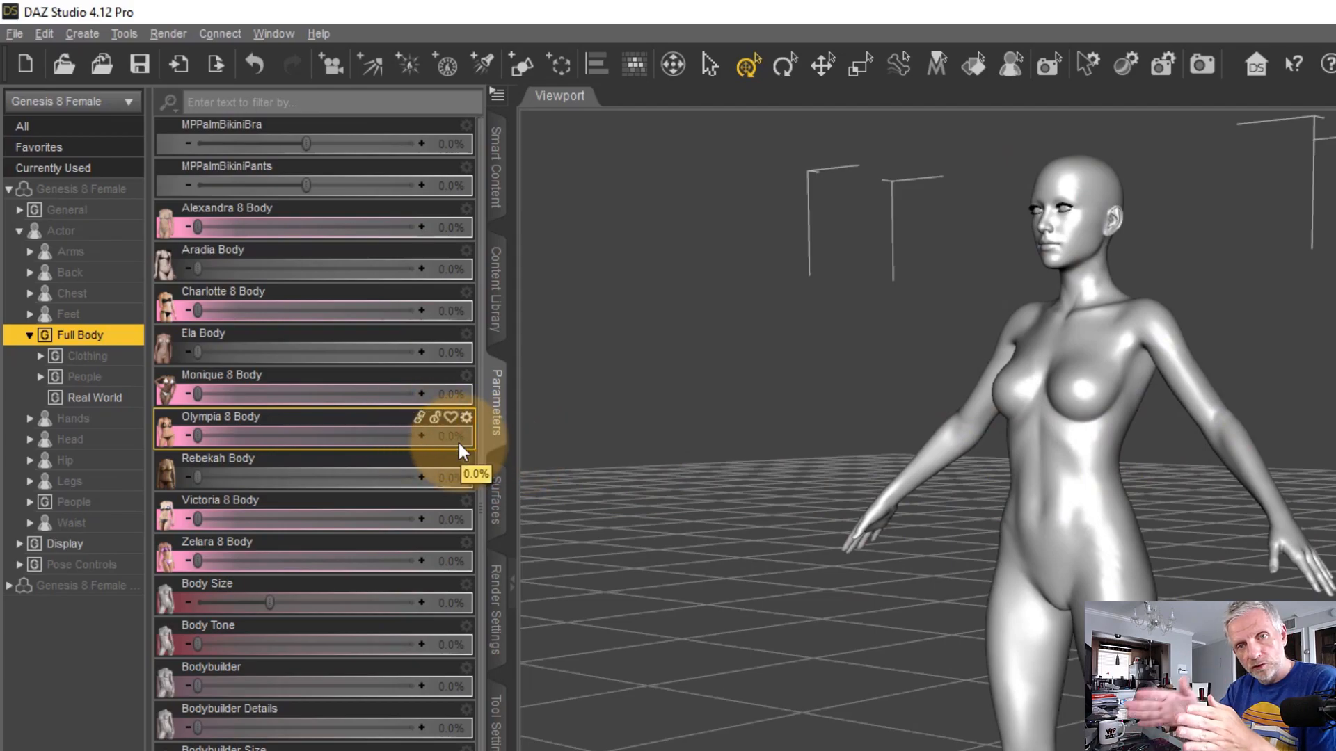
pyautogui.moveTo(183, 310); pyautogui.dragTo(360, 310)
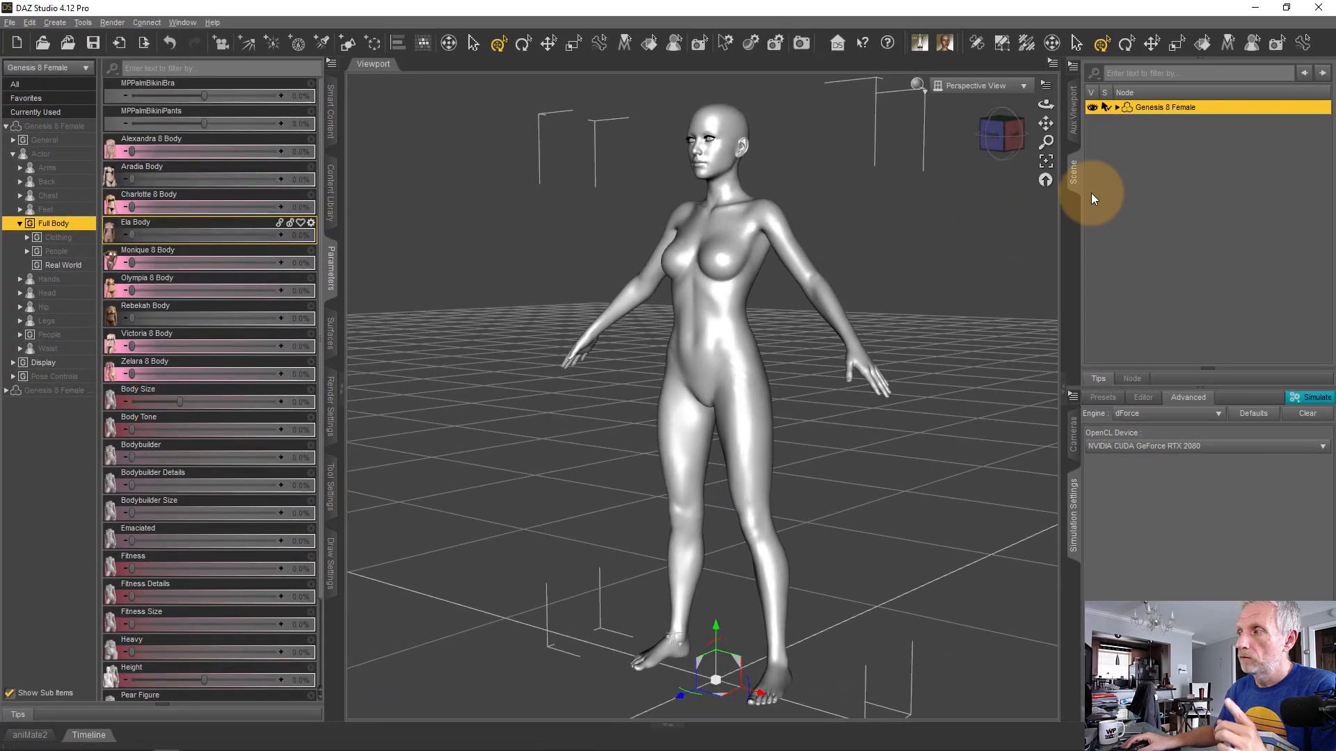
# Delete the Genesis 8 Female figure from the scene
pyautogui.click(1141, 119)
pyautogui.click(1163, 126)
pyautogui.press('Delete')
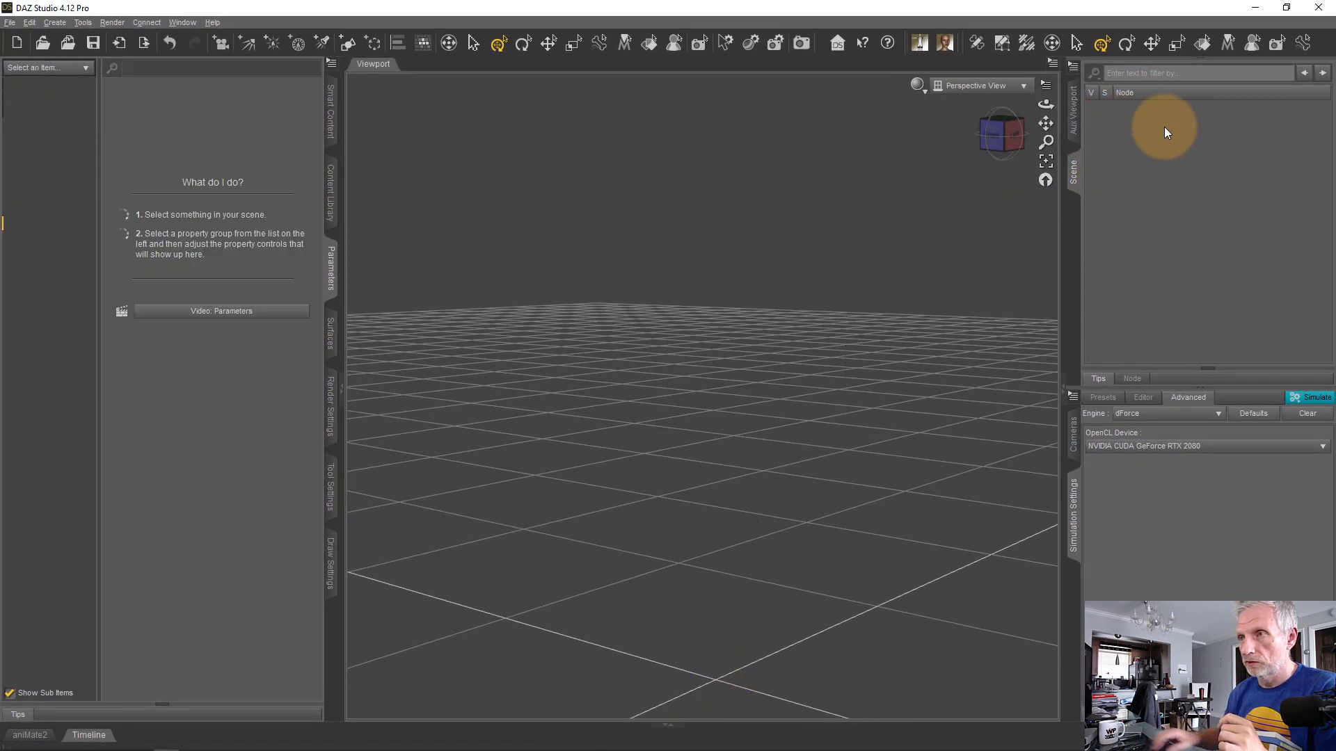
# Remove the Desktop's DAZ Test folder from the DAZ Studio Formats in the Content Directory Manager and accept the change
pyautogui.click(331, 194)
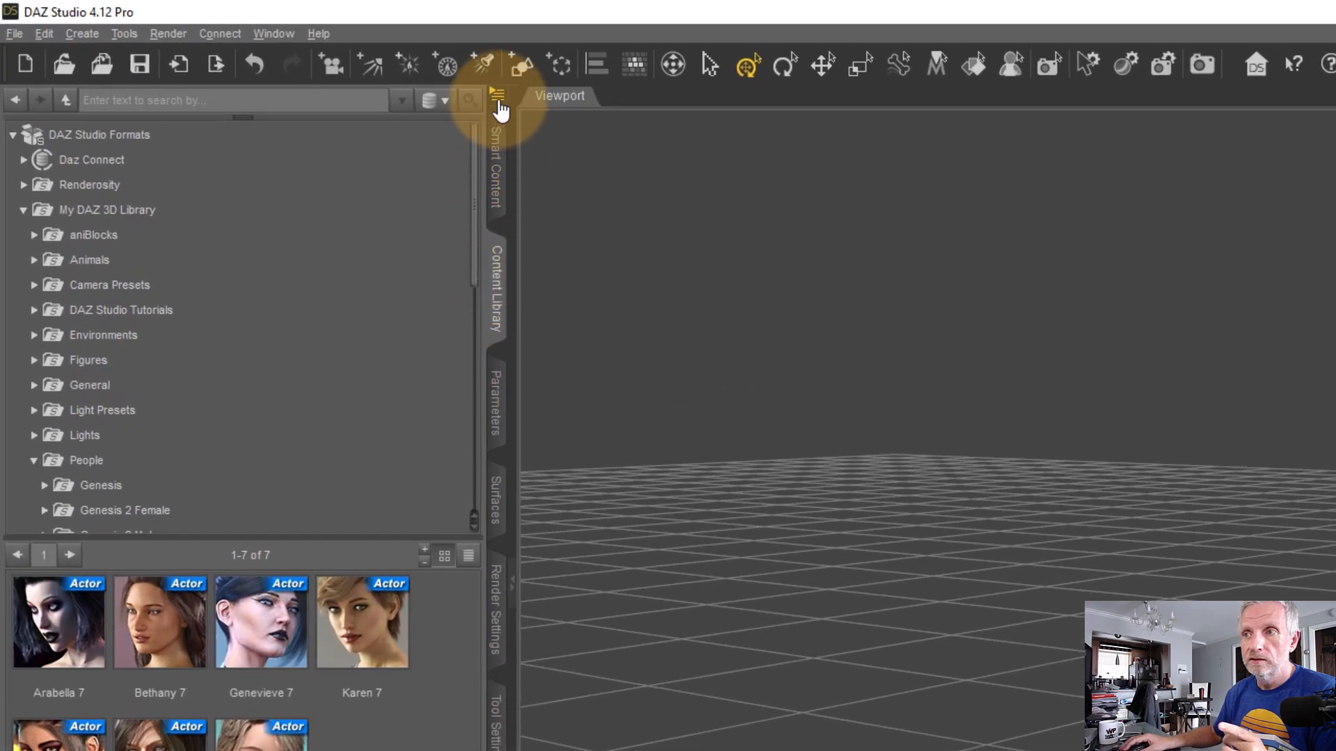
pyautogui.click(497, 94)
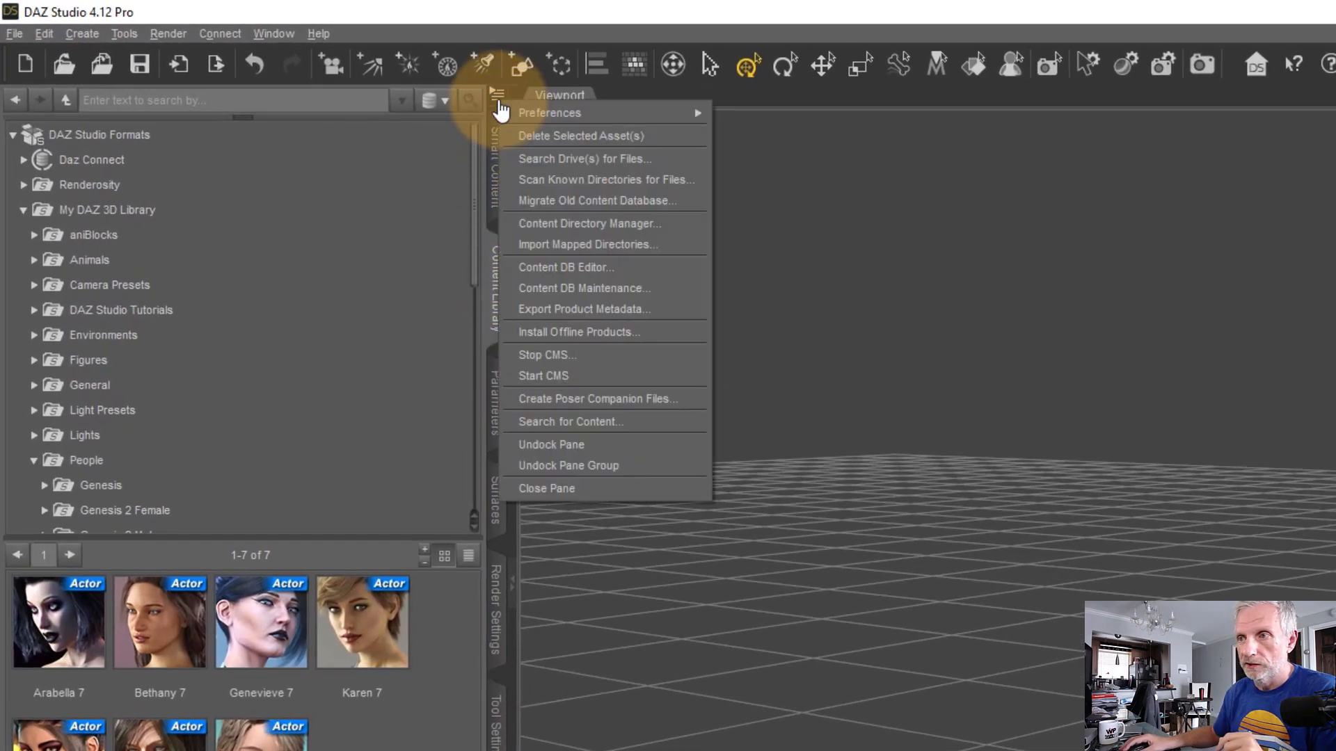
pyautogui.click(654, 228)
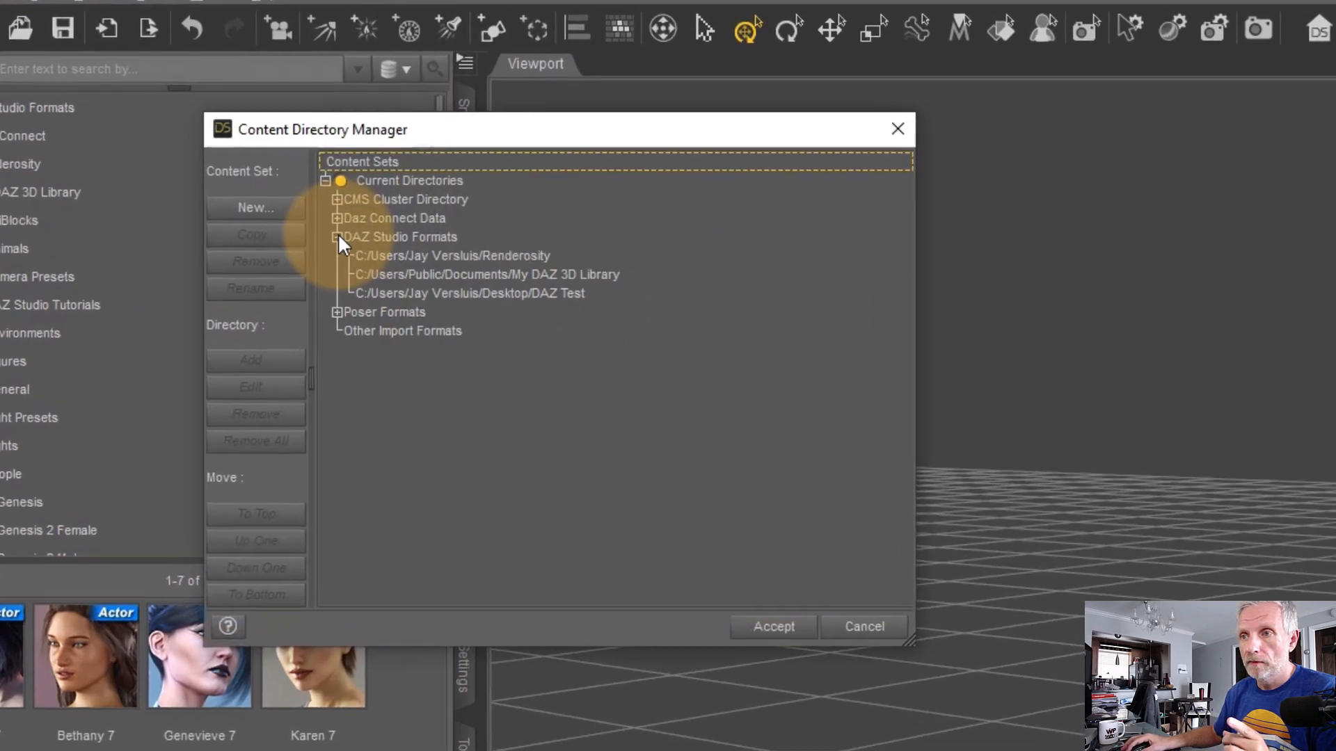
pyautogui.click(383, 249)
pyautogui.click(469, 282)
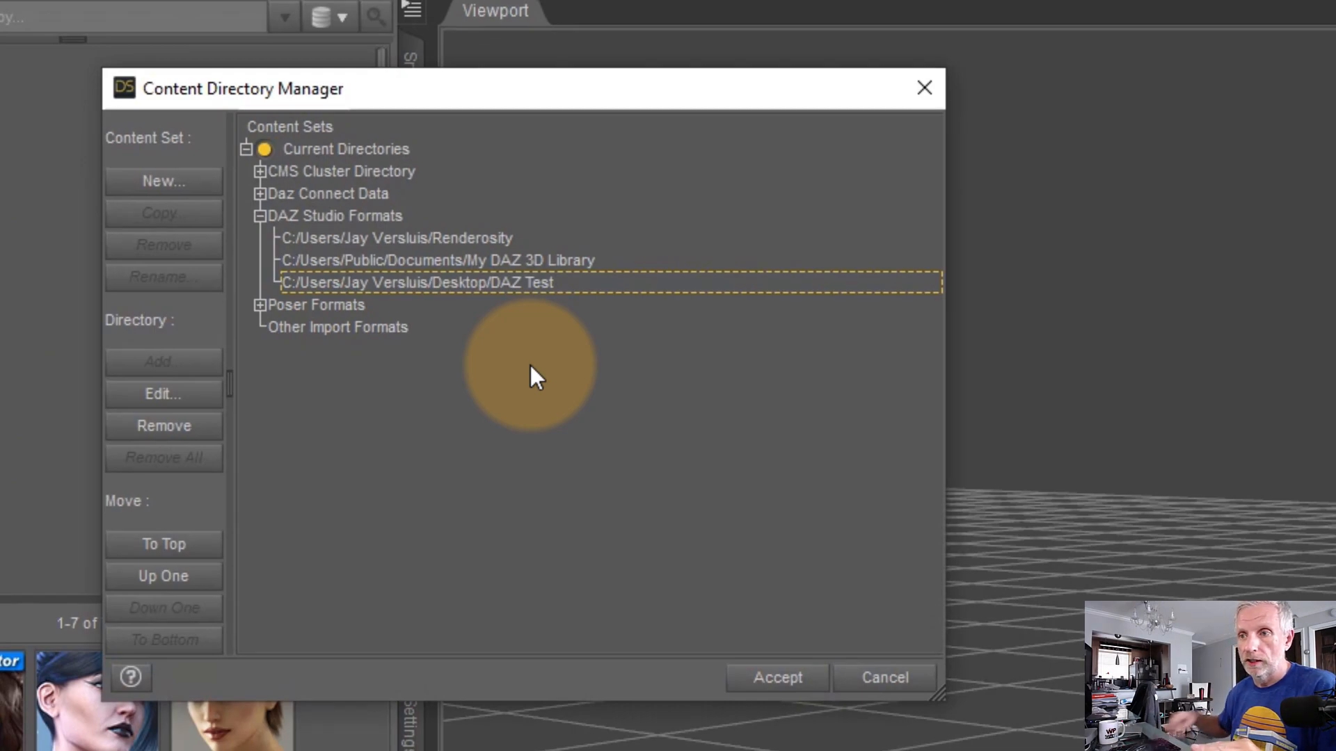
pyautogui.click(187, 435)
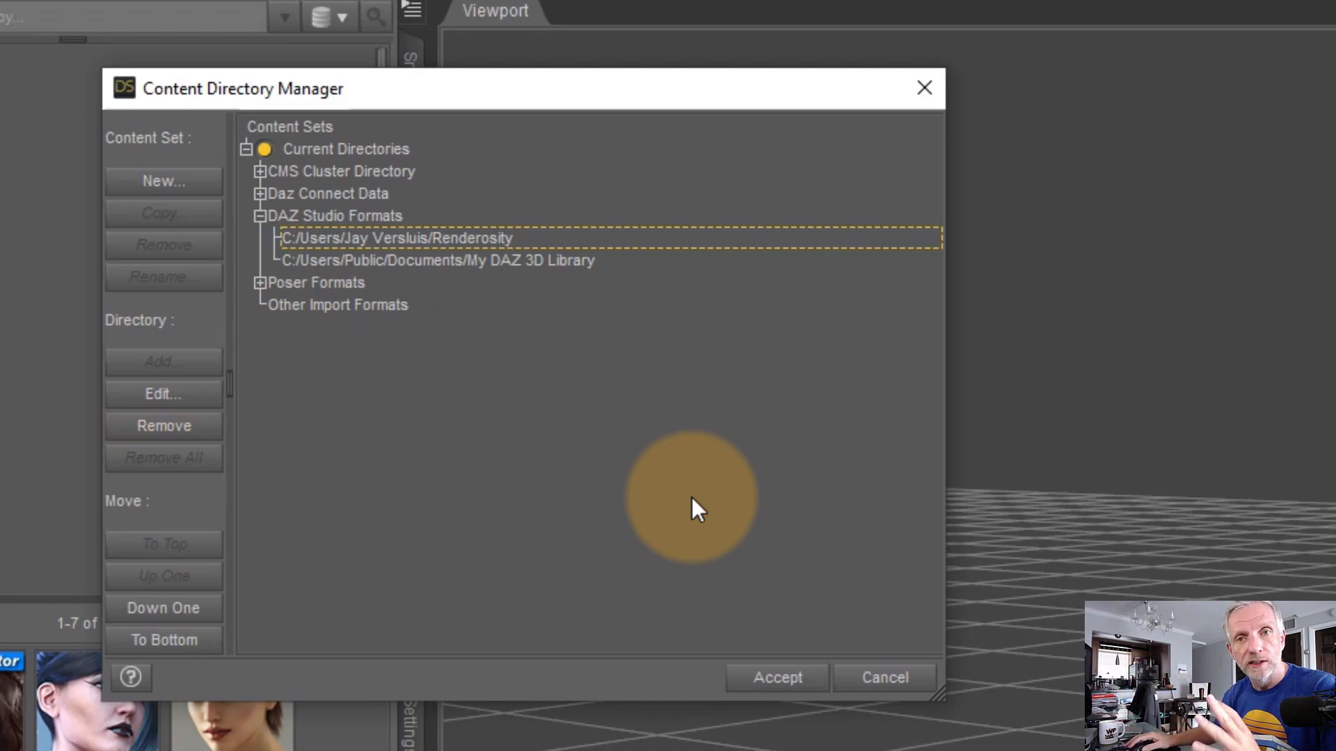
pyautogui.click(805, 681)
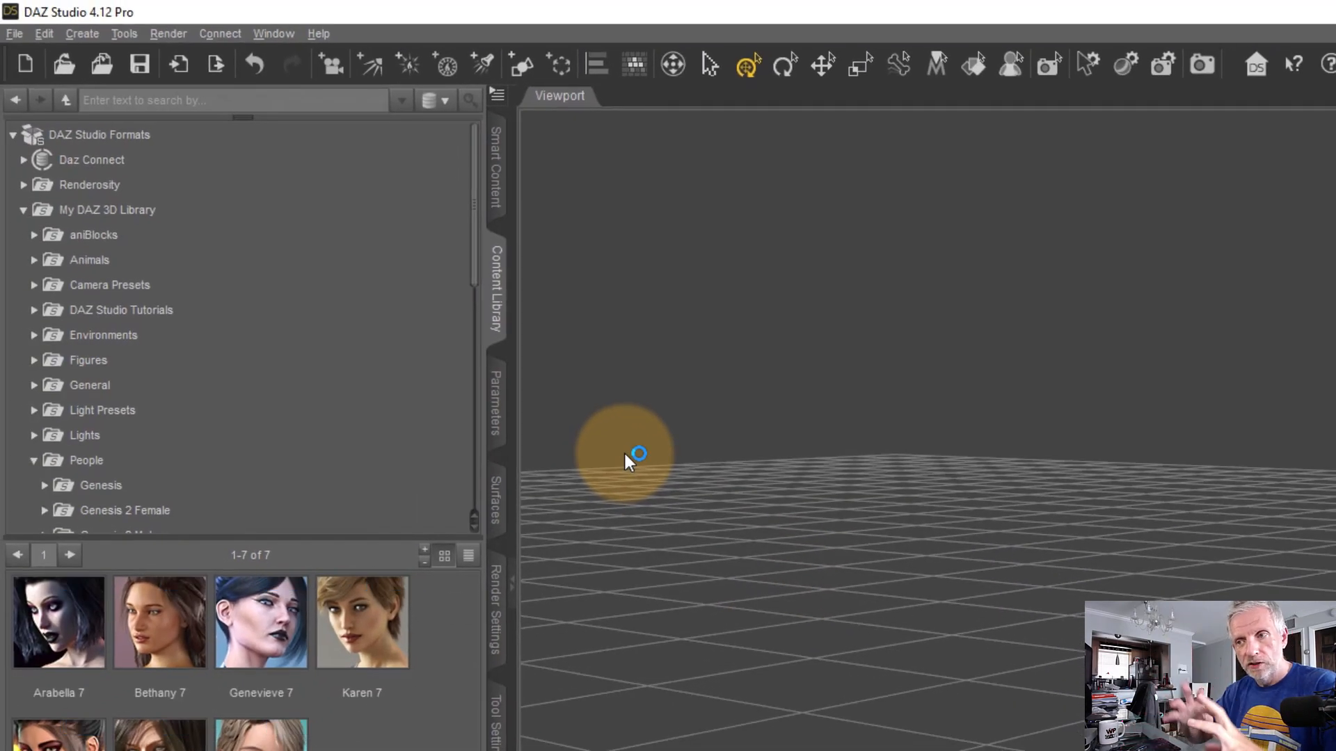
# Load Genesis 8 Basic Female into the empty scene again and show its Full Body morph parameters
pyautogui.click(494, 187)
pyautogui.doubleClick(221, 267)
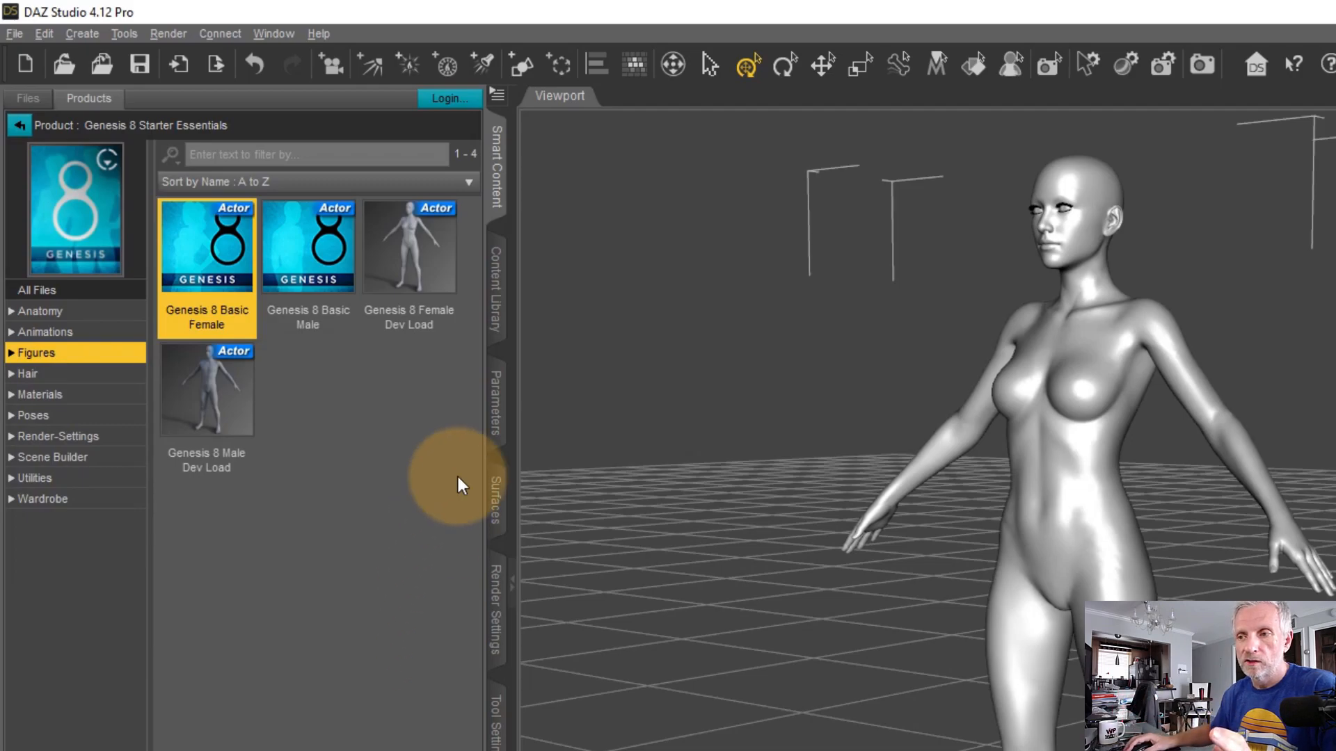
pyautogui.click(495, 409)
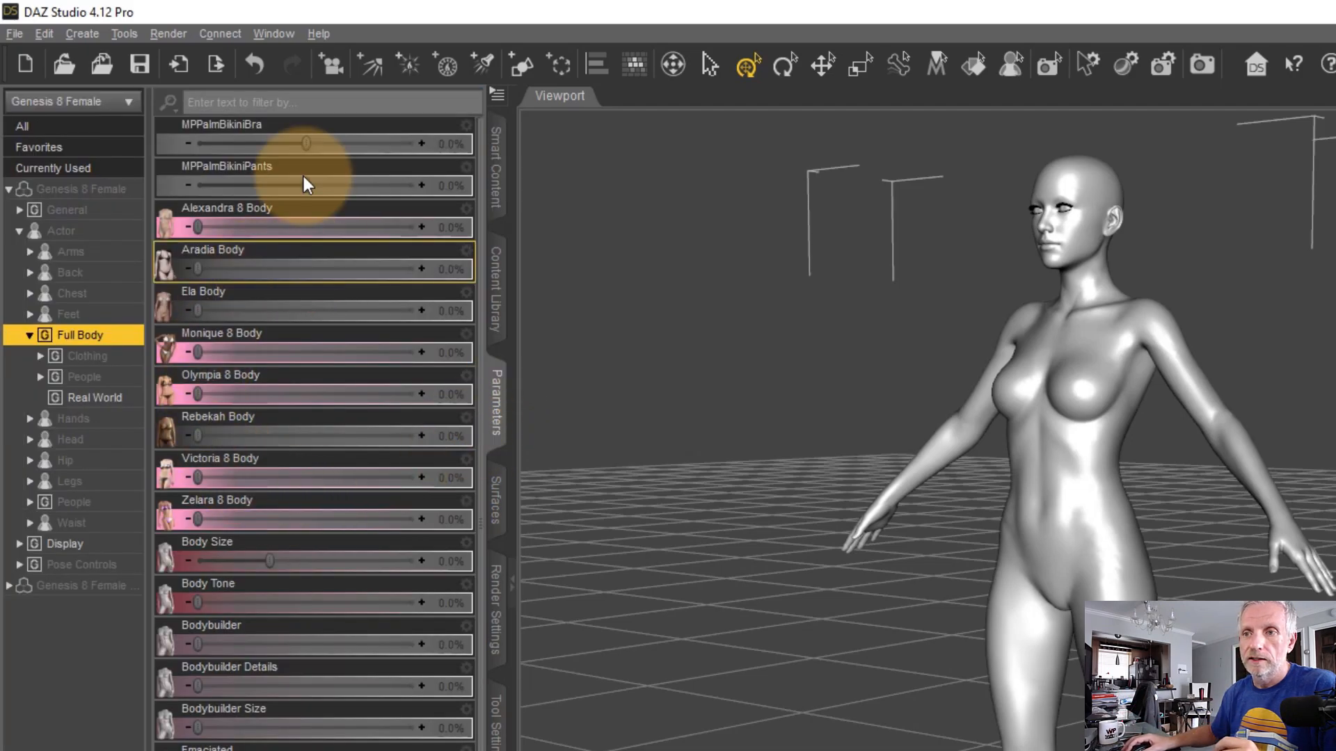